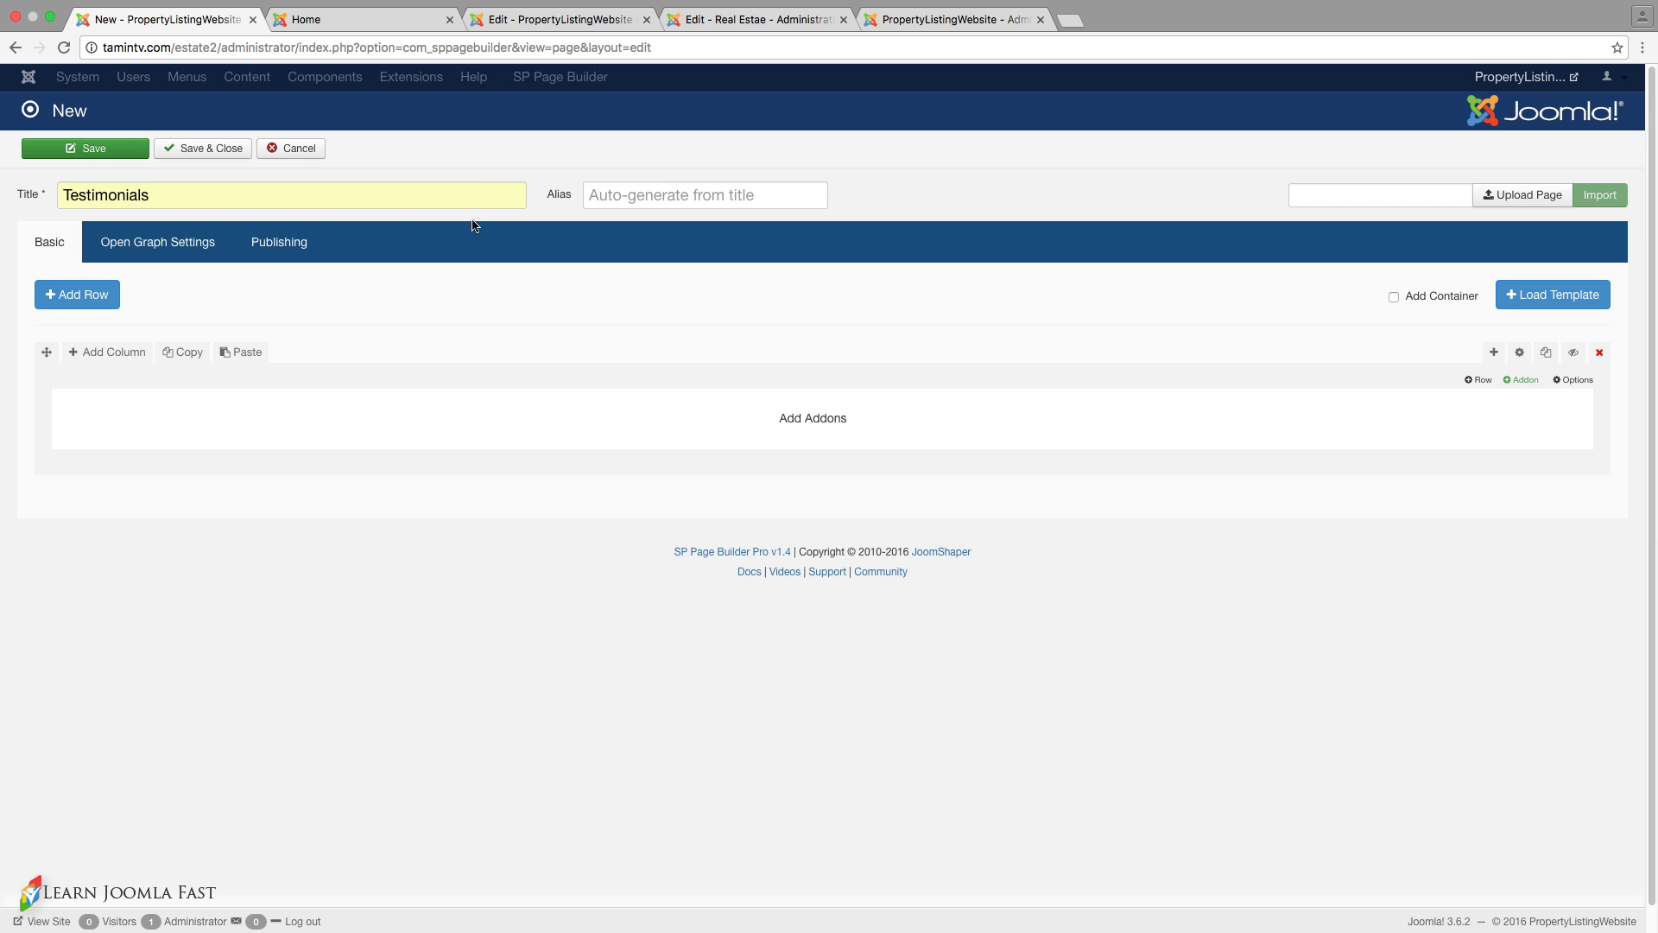
# - Check the Happy Clients section on the site's home page and copy the Testimonial Pro row's code from the existing page's layout
pyautogui.click(405, 21)
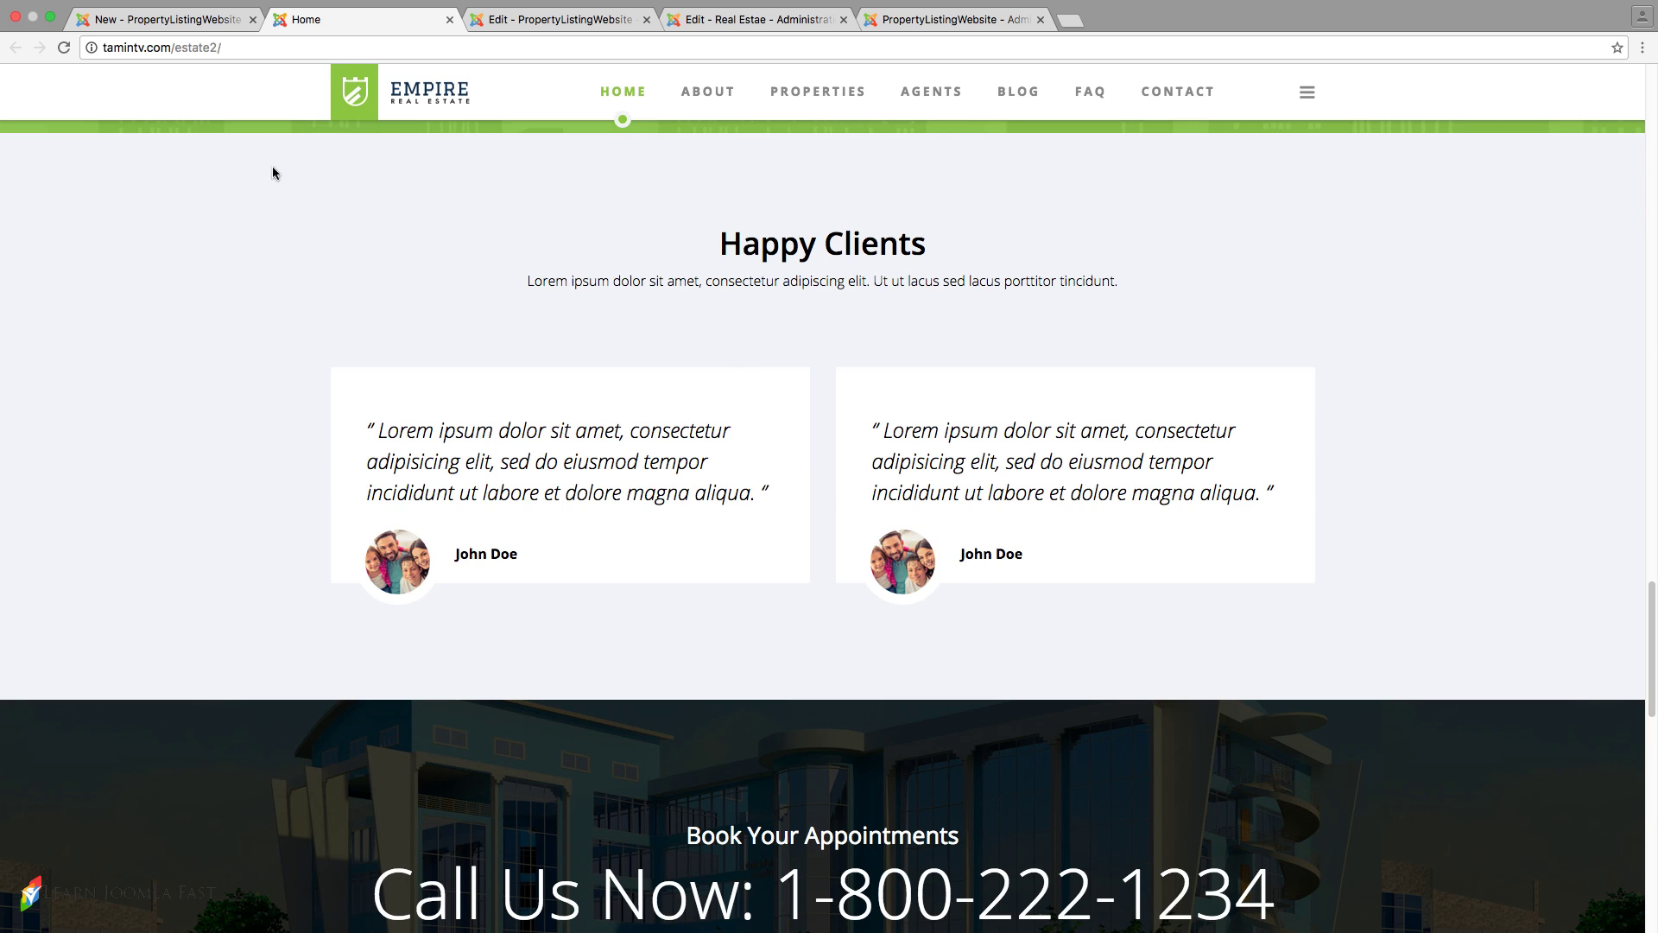
pyautogui.click(207, 20)
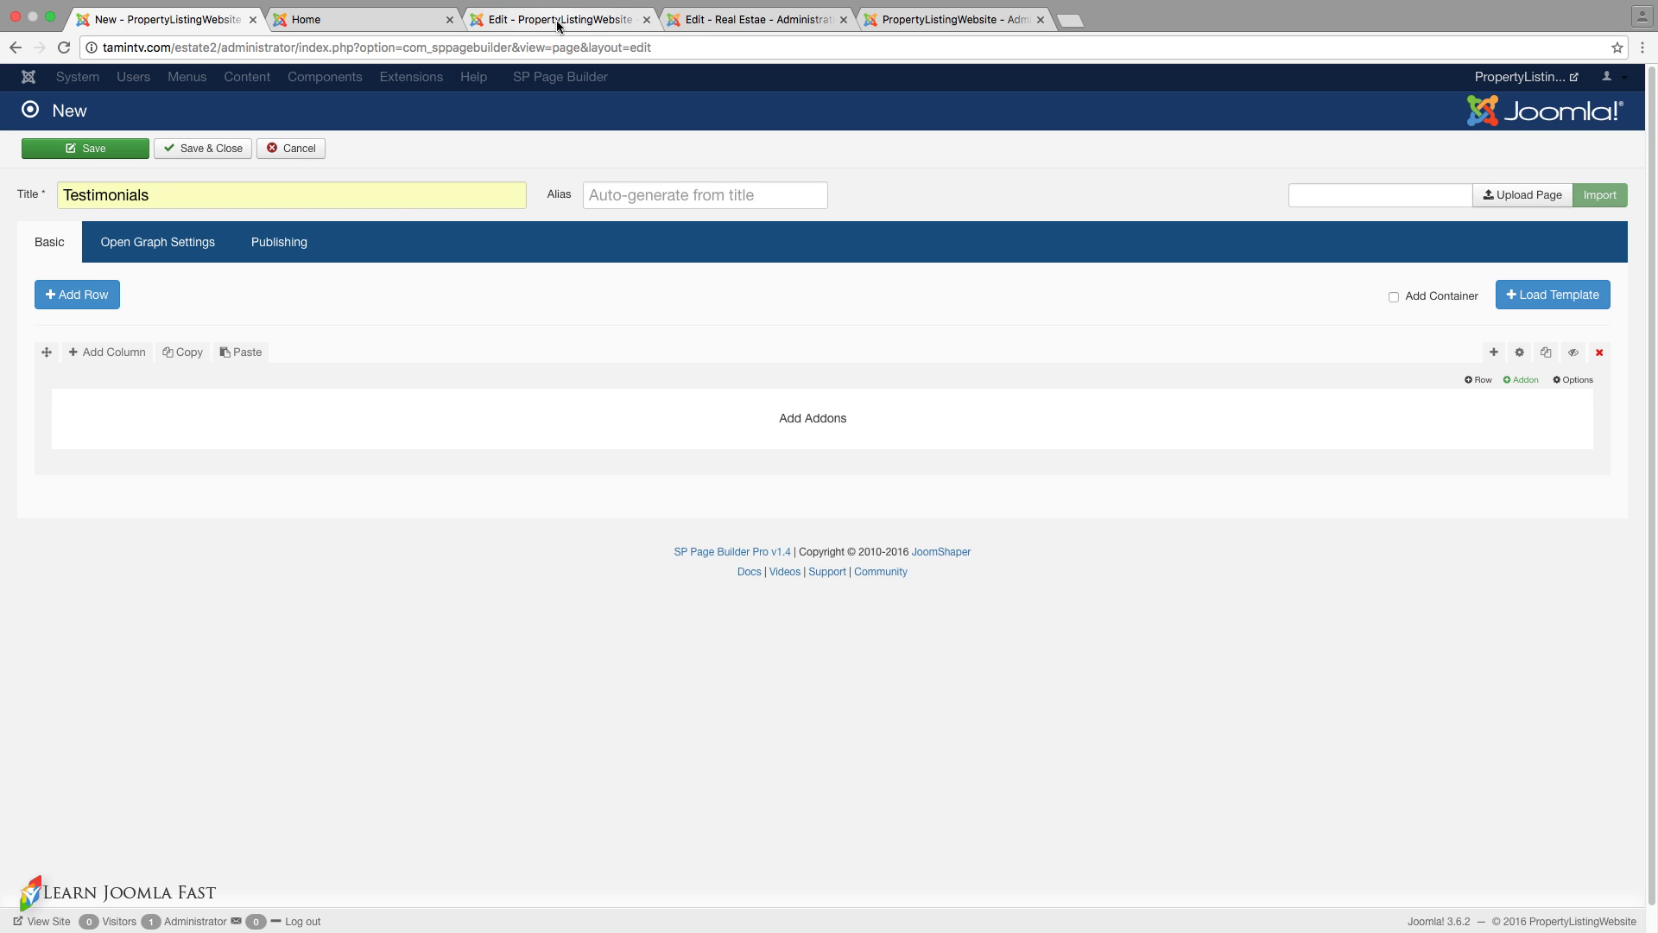
pyautogui.click(627, 19)
pyautogui.click(613, 458)
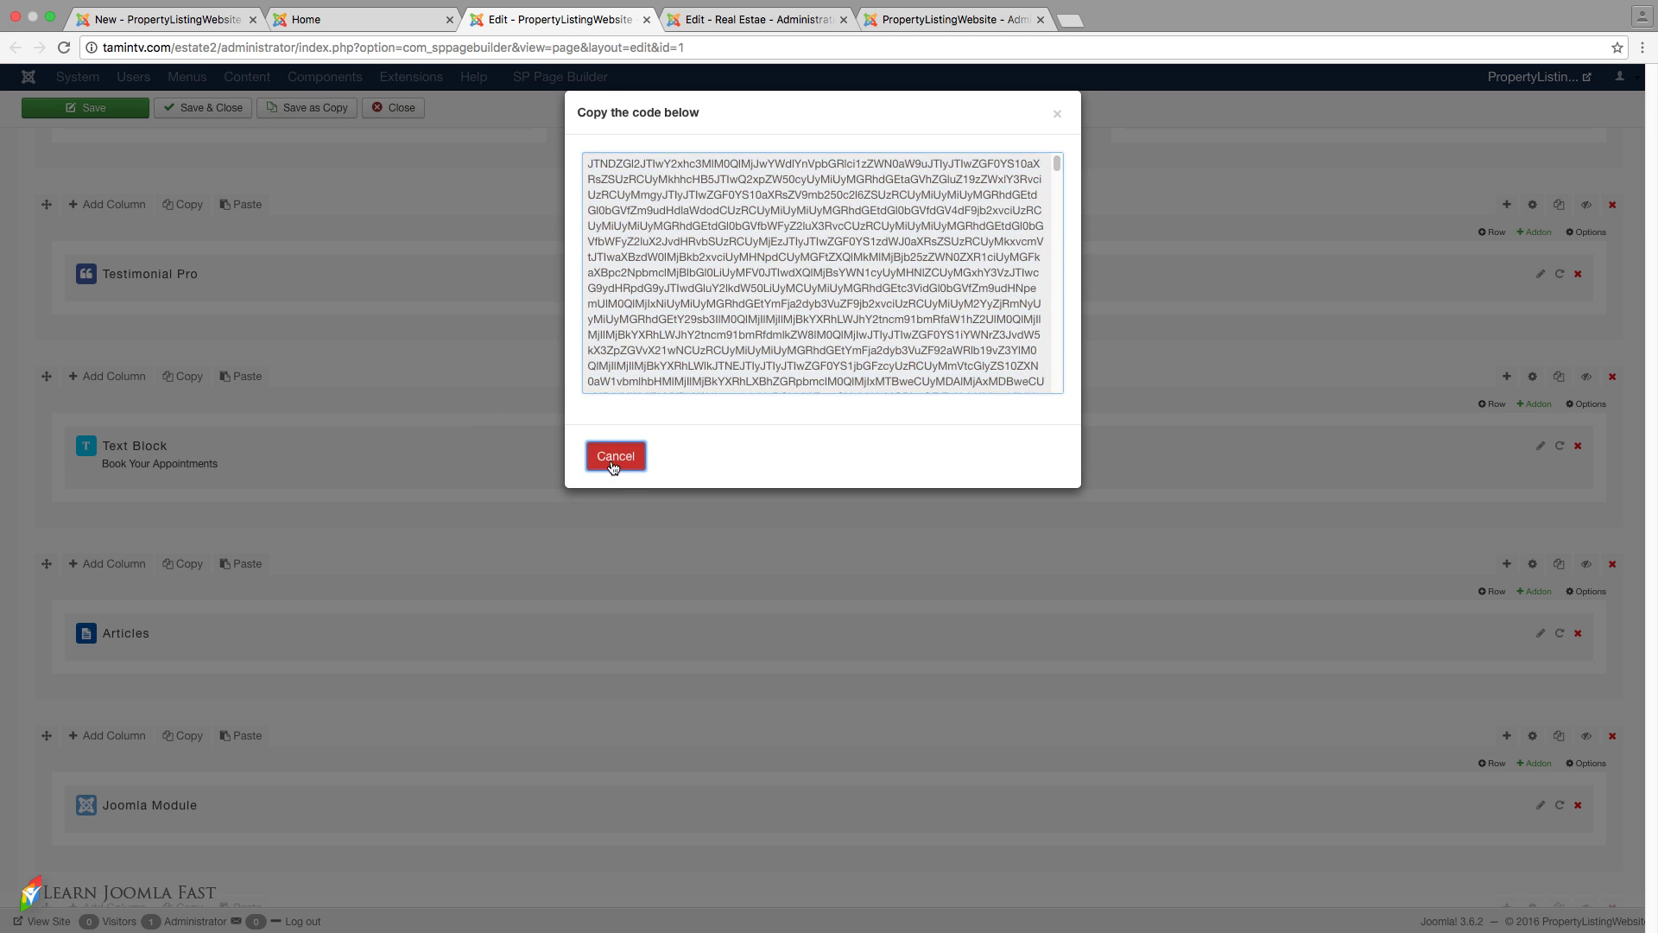
pyautogui.click(188, 205)
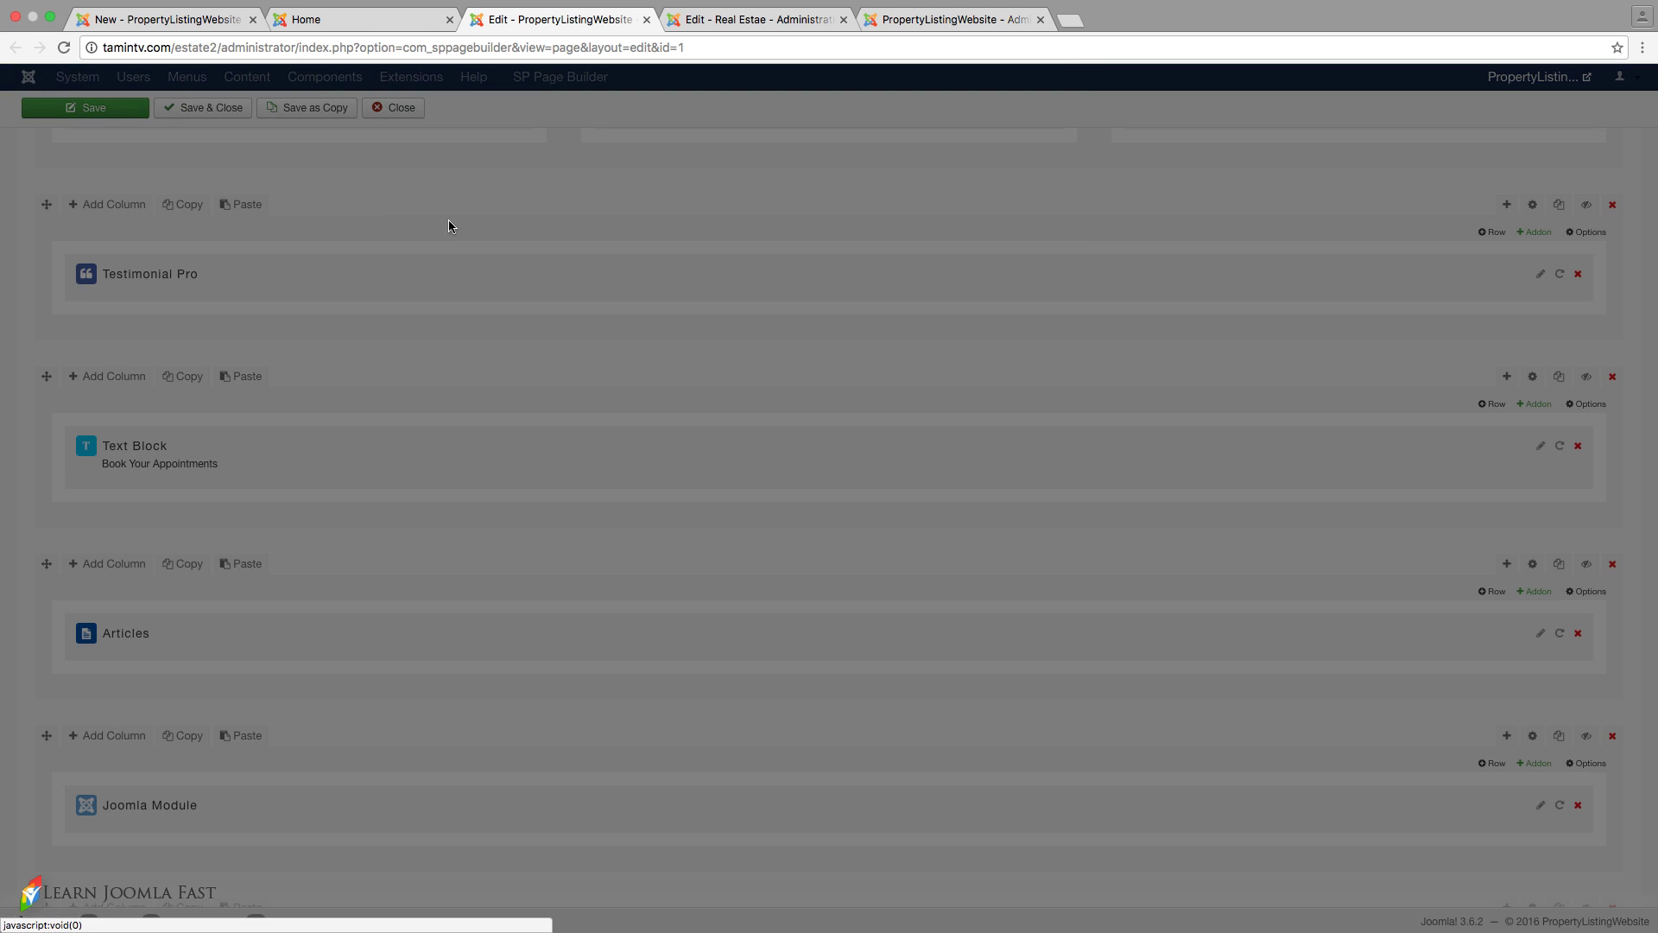
pyautogui.rightClick(700, 242)
pyautogui.click(730, 274)
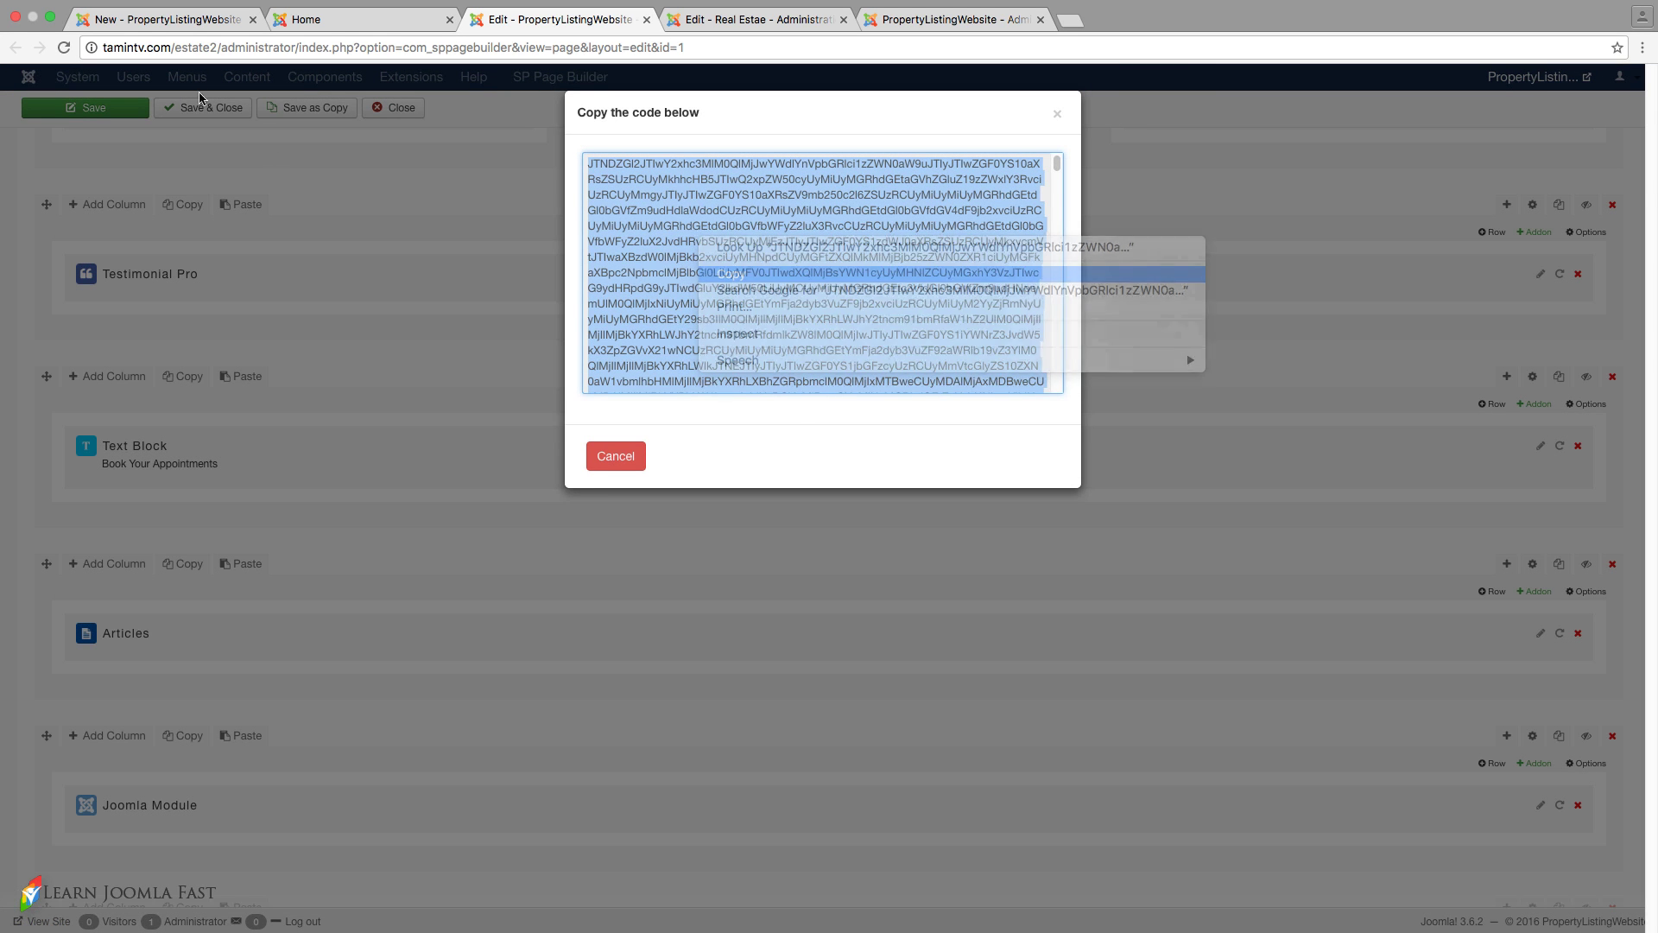
# - Paste the copied row code into the empty row of the new Testimonials page
pyautogui.click(183, 19)
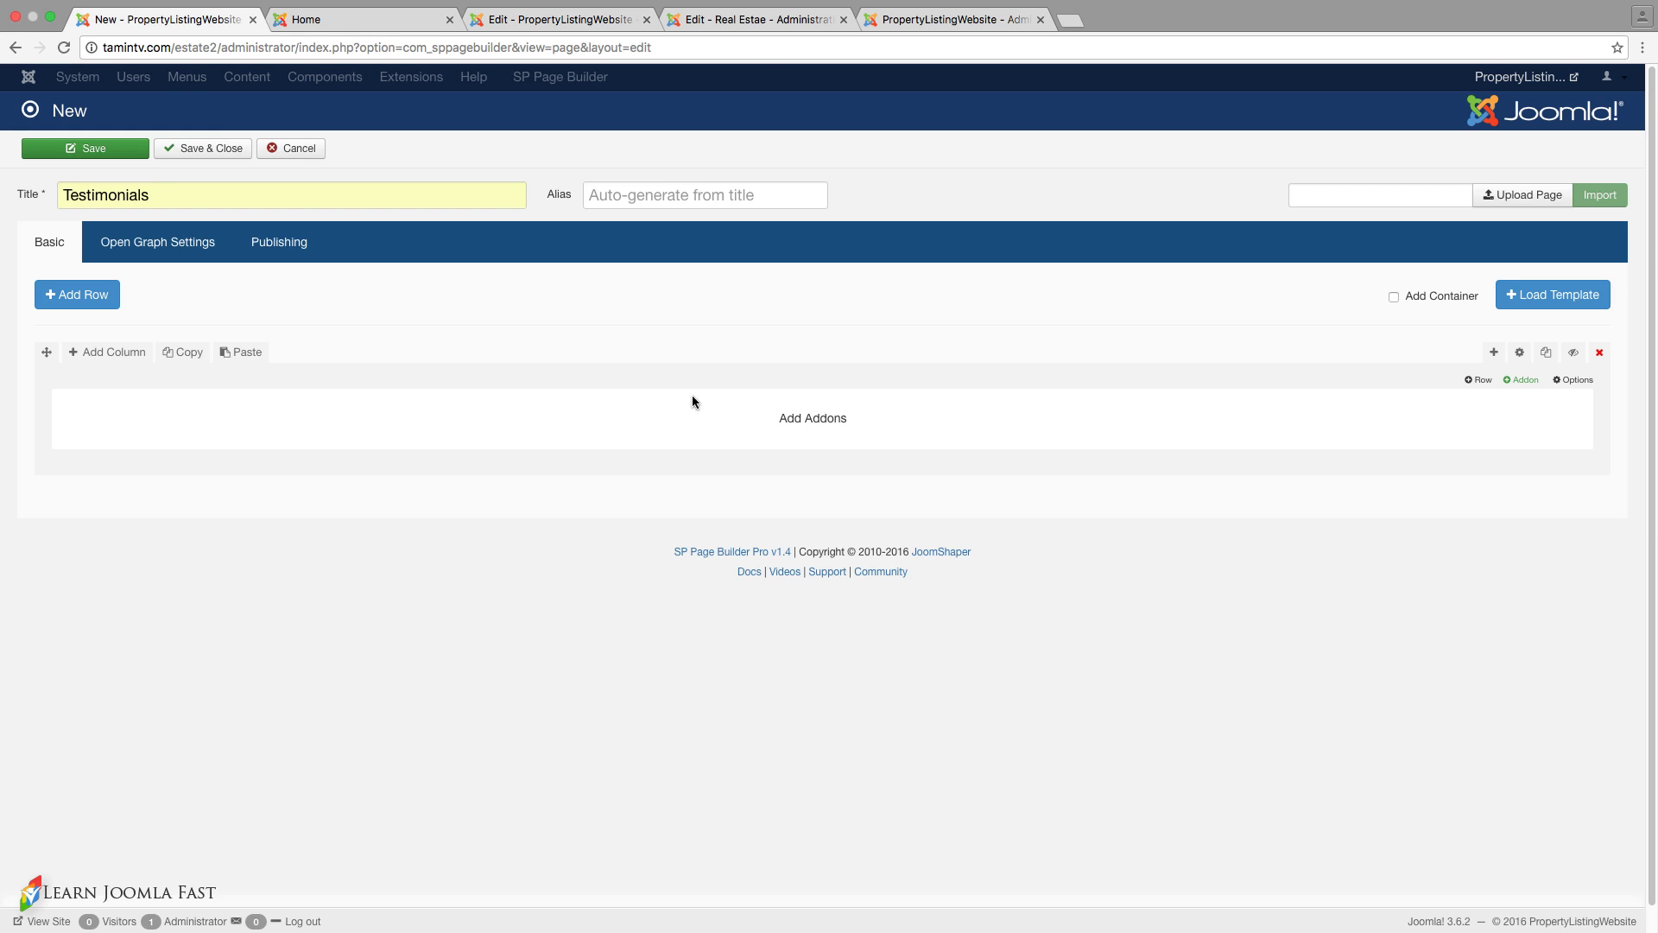
pyautogui.click(229, 354)
pyautogui.click(687, 266)
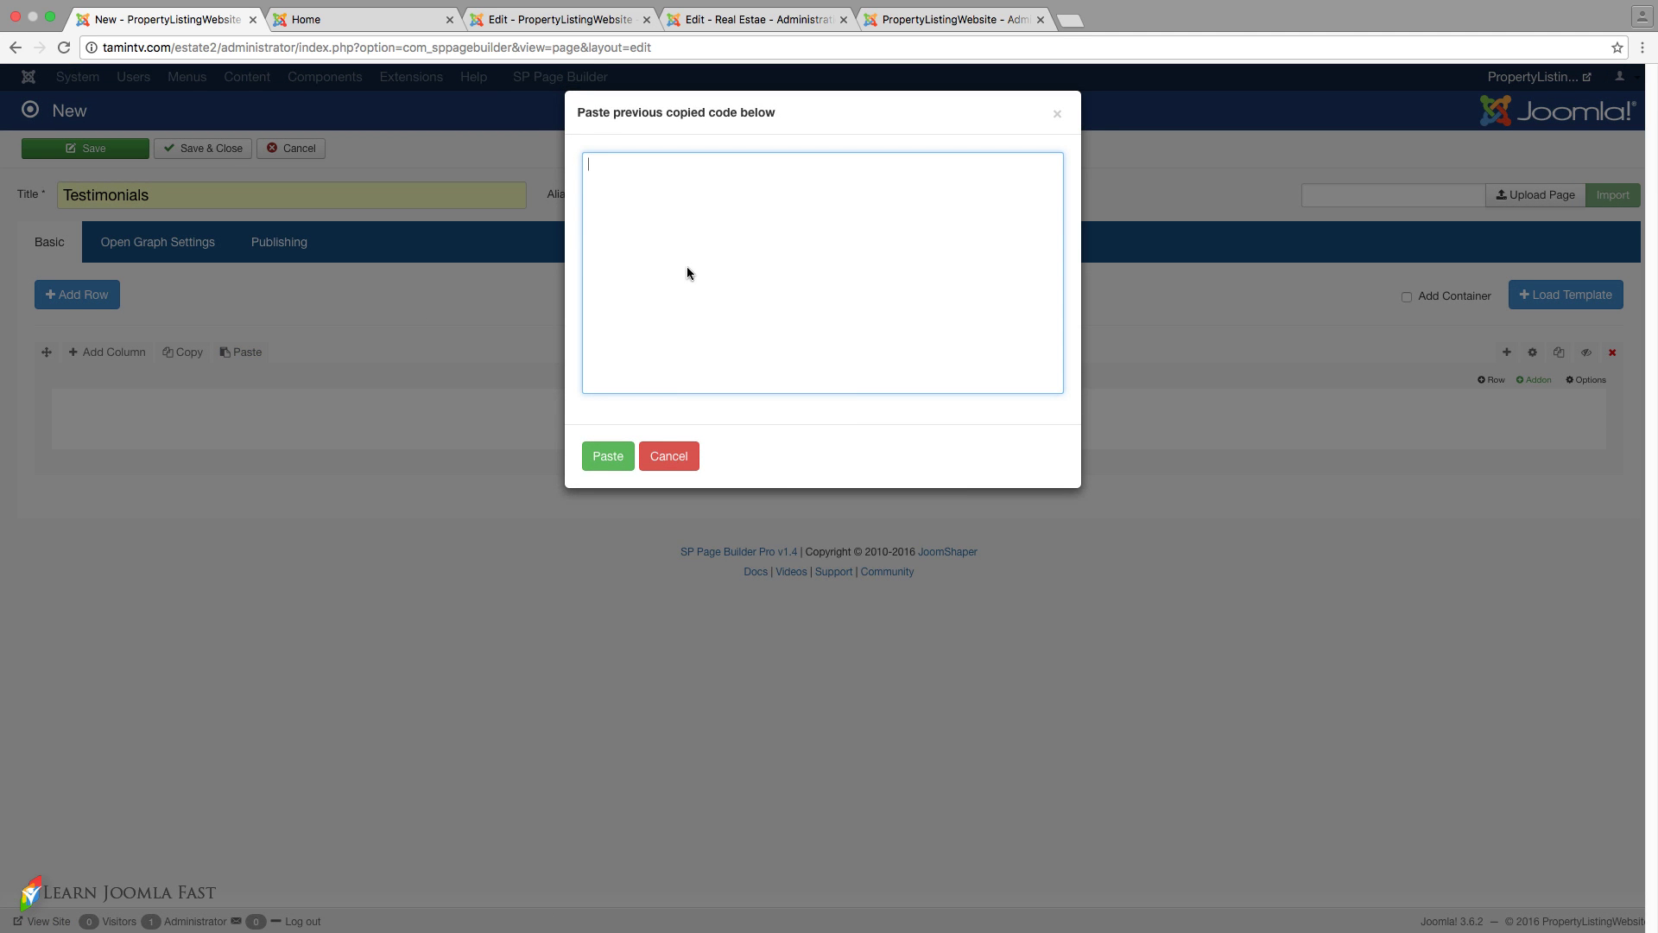
pyautogui.rightClick(687, 265)
pyautogui.click(722, 352)
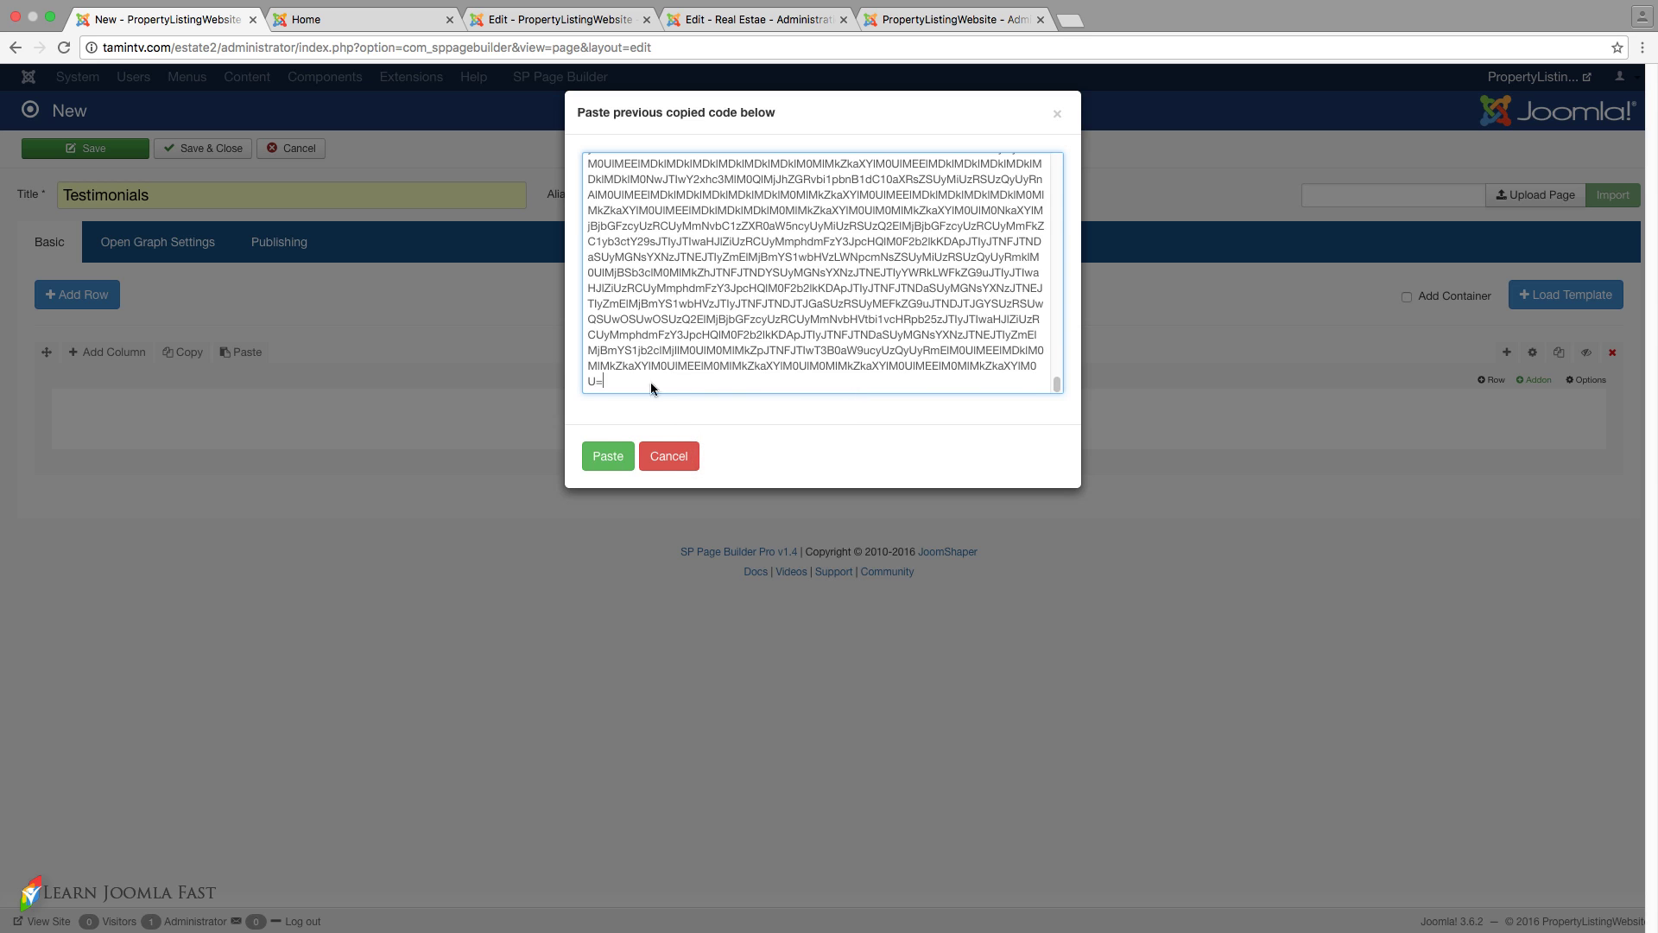
pyautogui.click(609, 456)
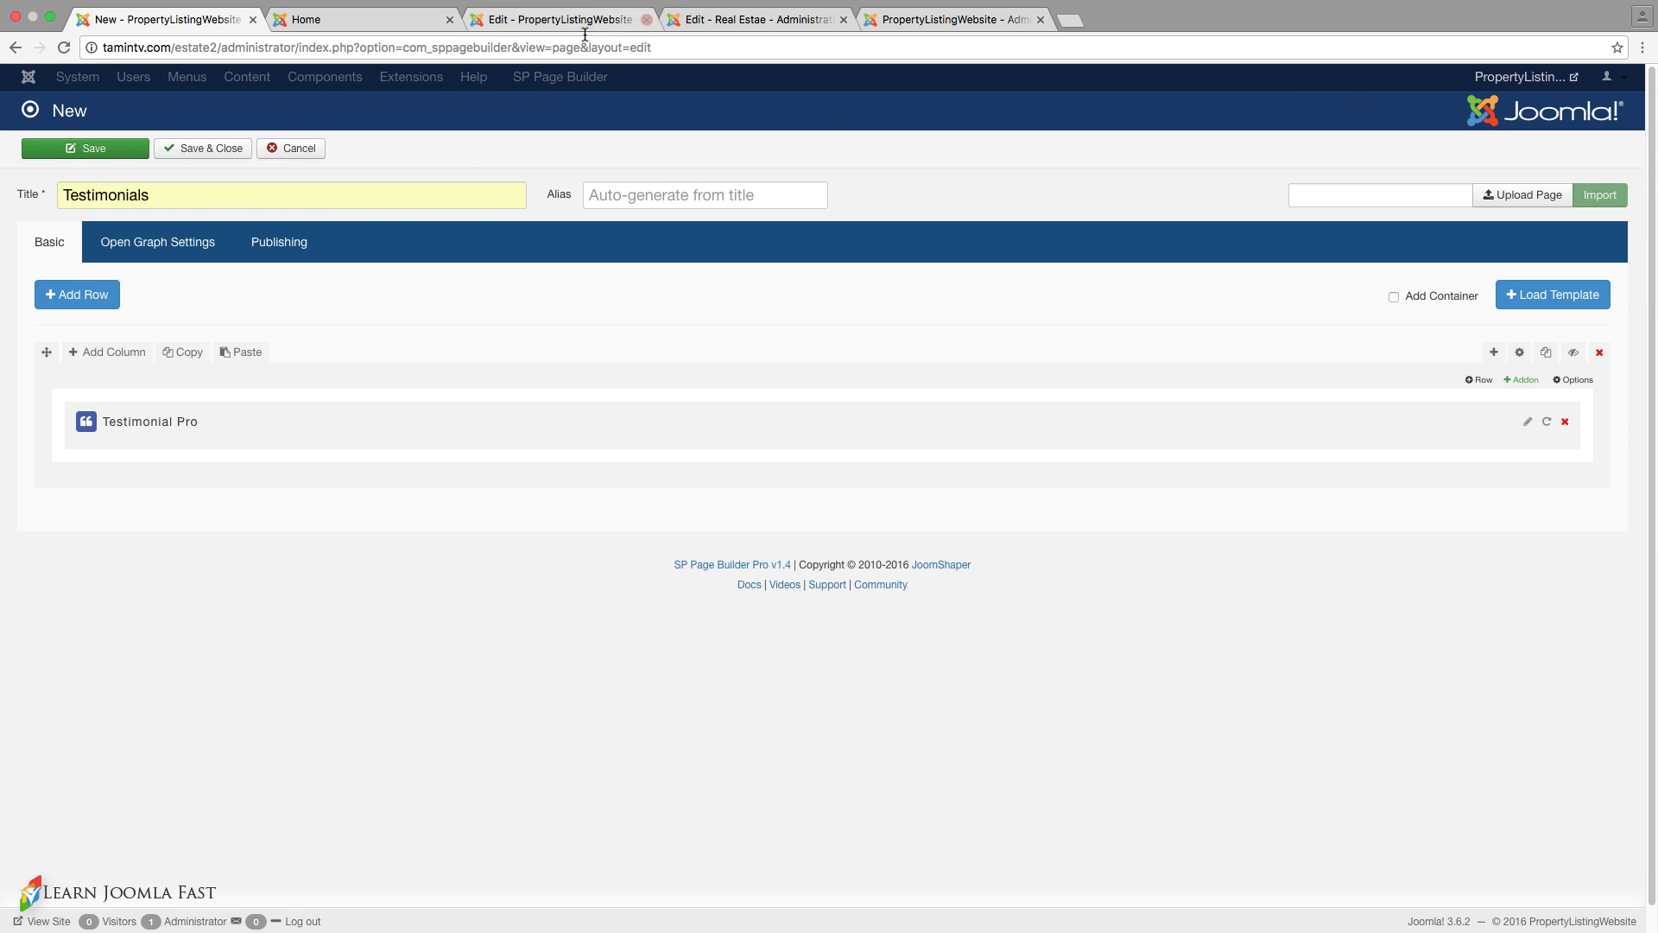
# - Review the source row's code through to its end, and return to the new Testimonials page
pyautogui.click(545, 19)
pyautogui.scroll(-2, 730, 281)
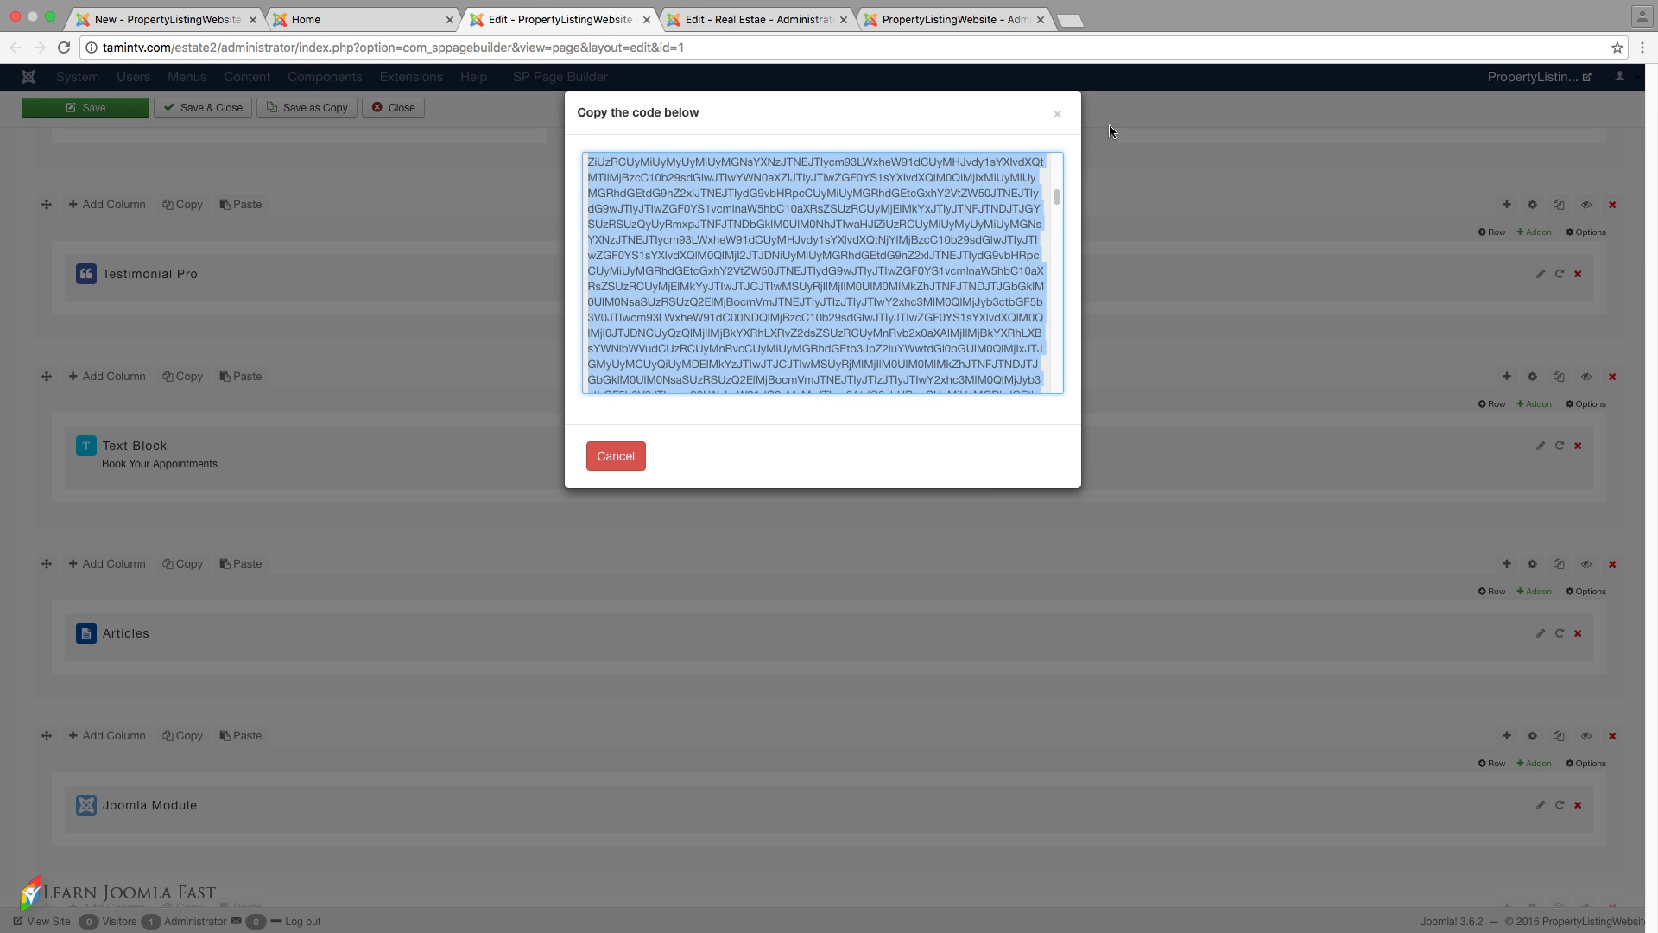
pyautogui.moveTo(1058, 197); pyautogui.dragTo(1058, 399)
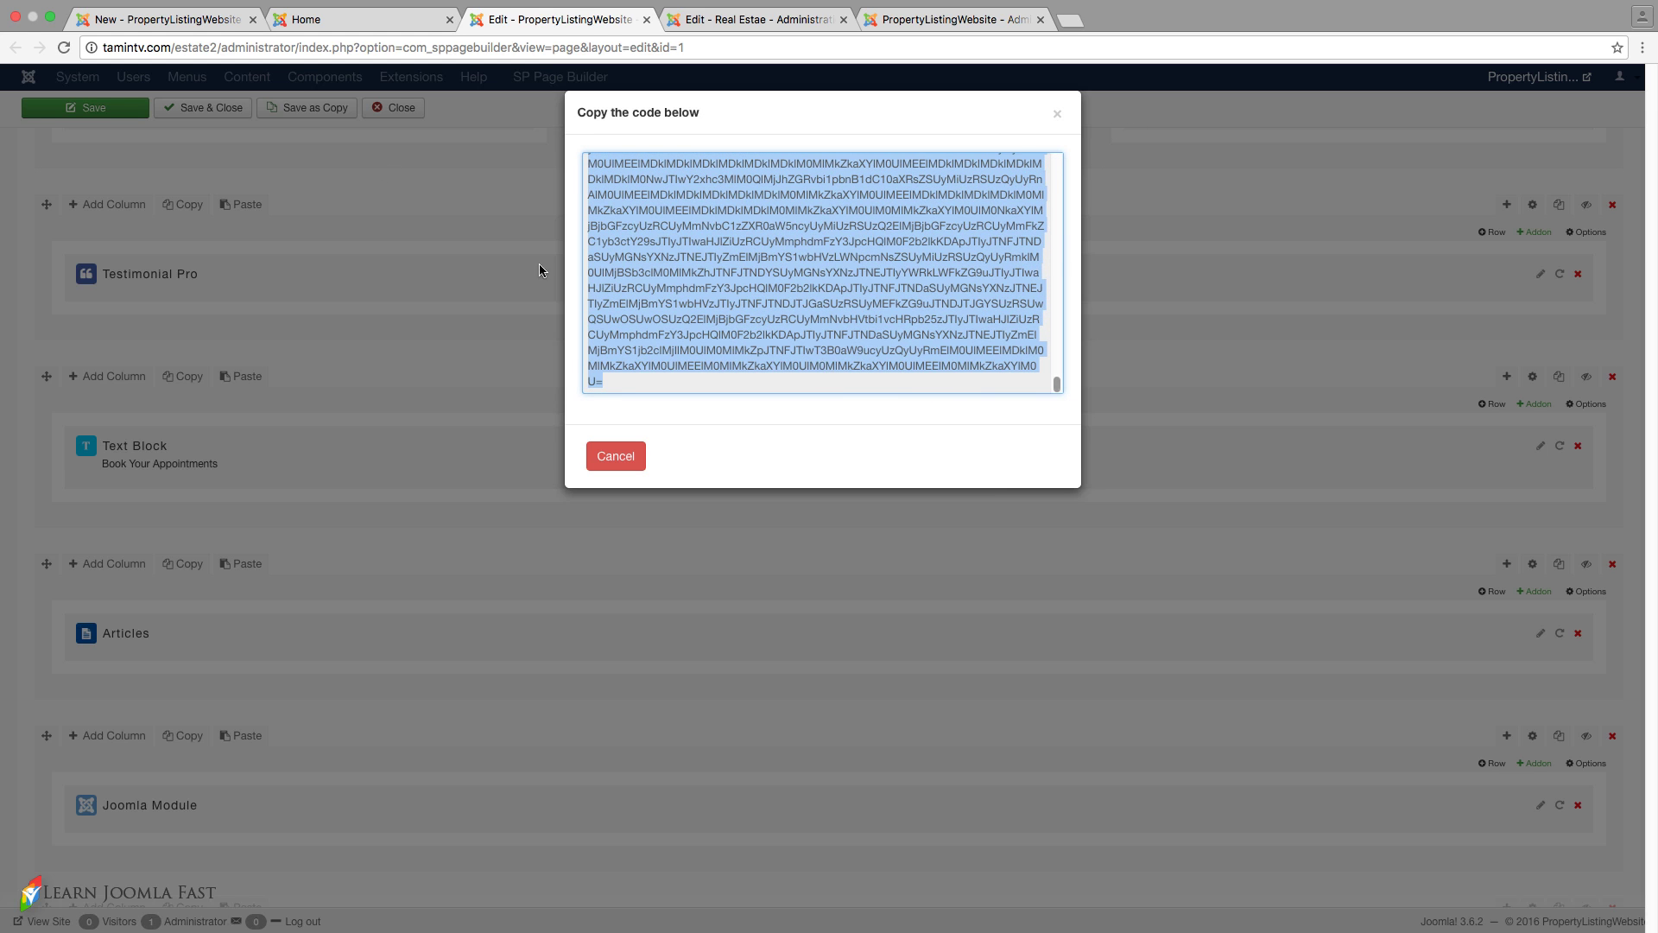
pyautogui.click(195, 19)
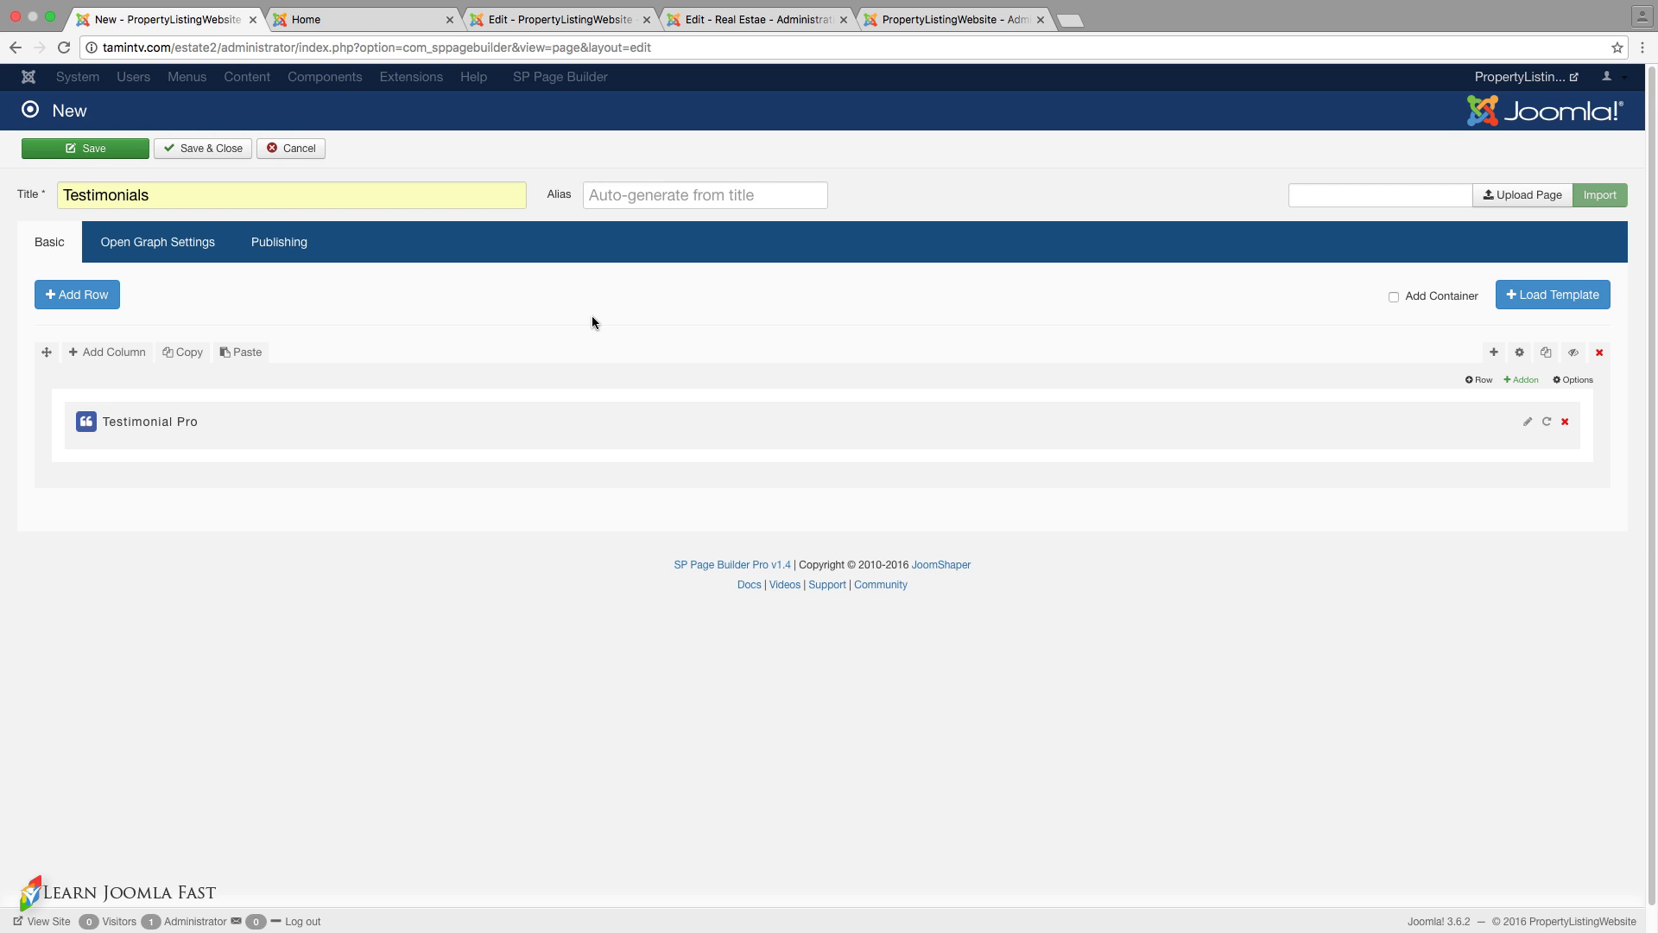
# - Save the Testimonials page, view it on the site and advance the testimonial slider twice
pyautogui.click(107, 154)
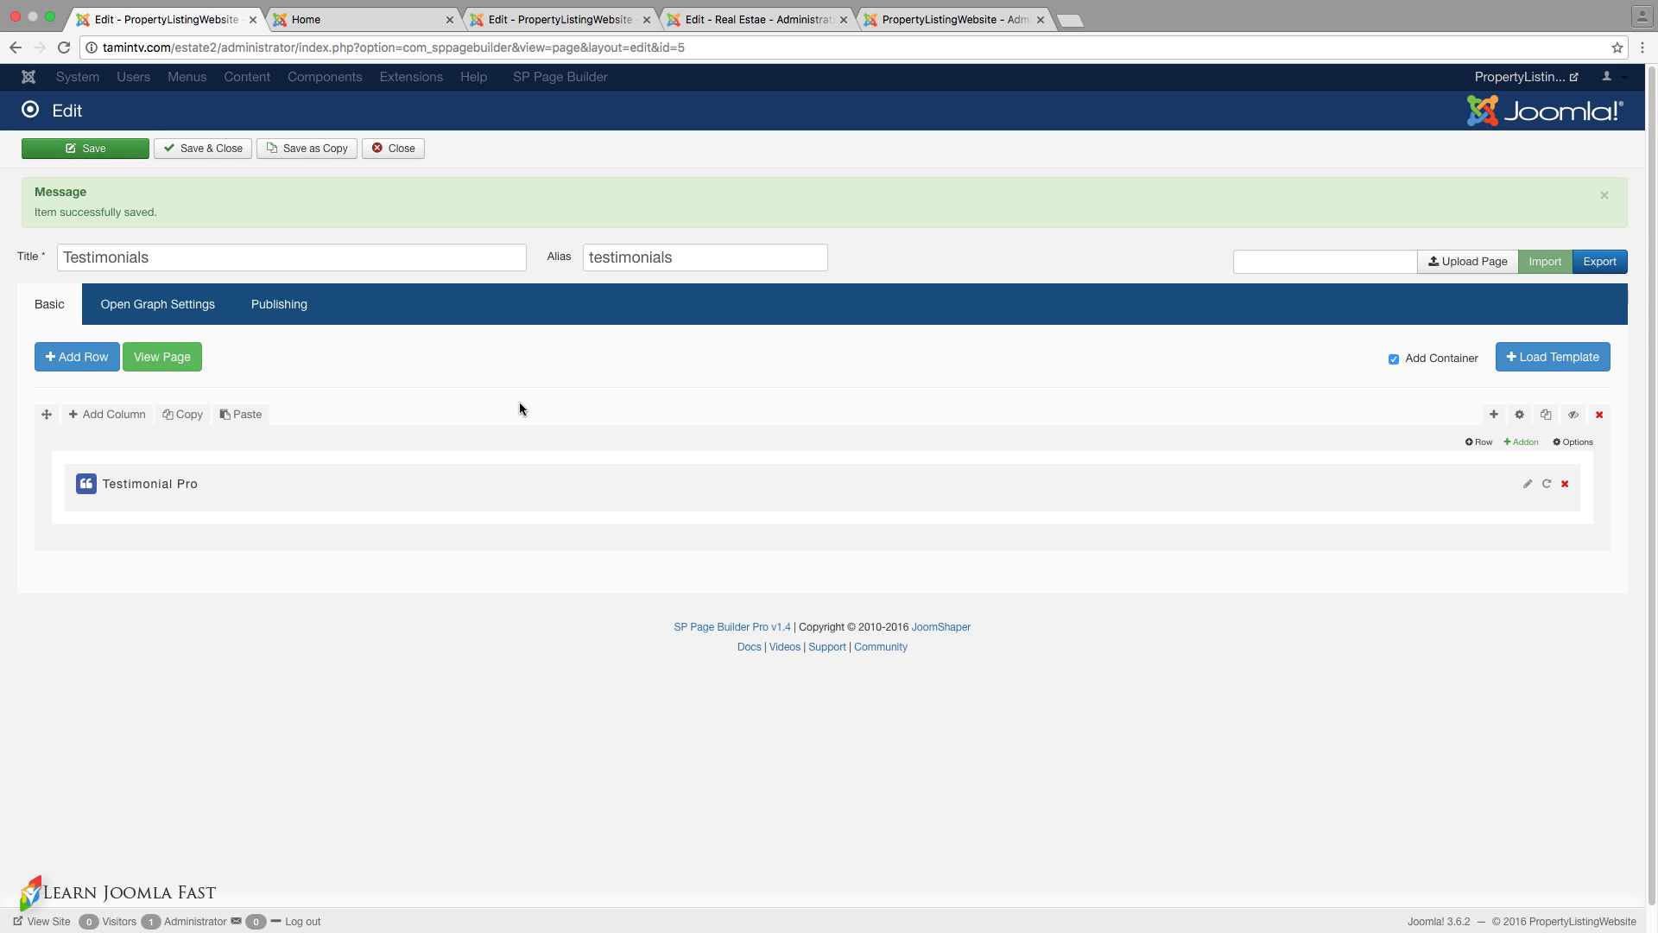
pyautogui.click(175, 361)
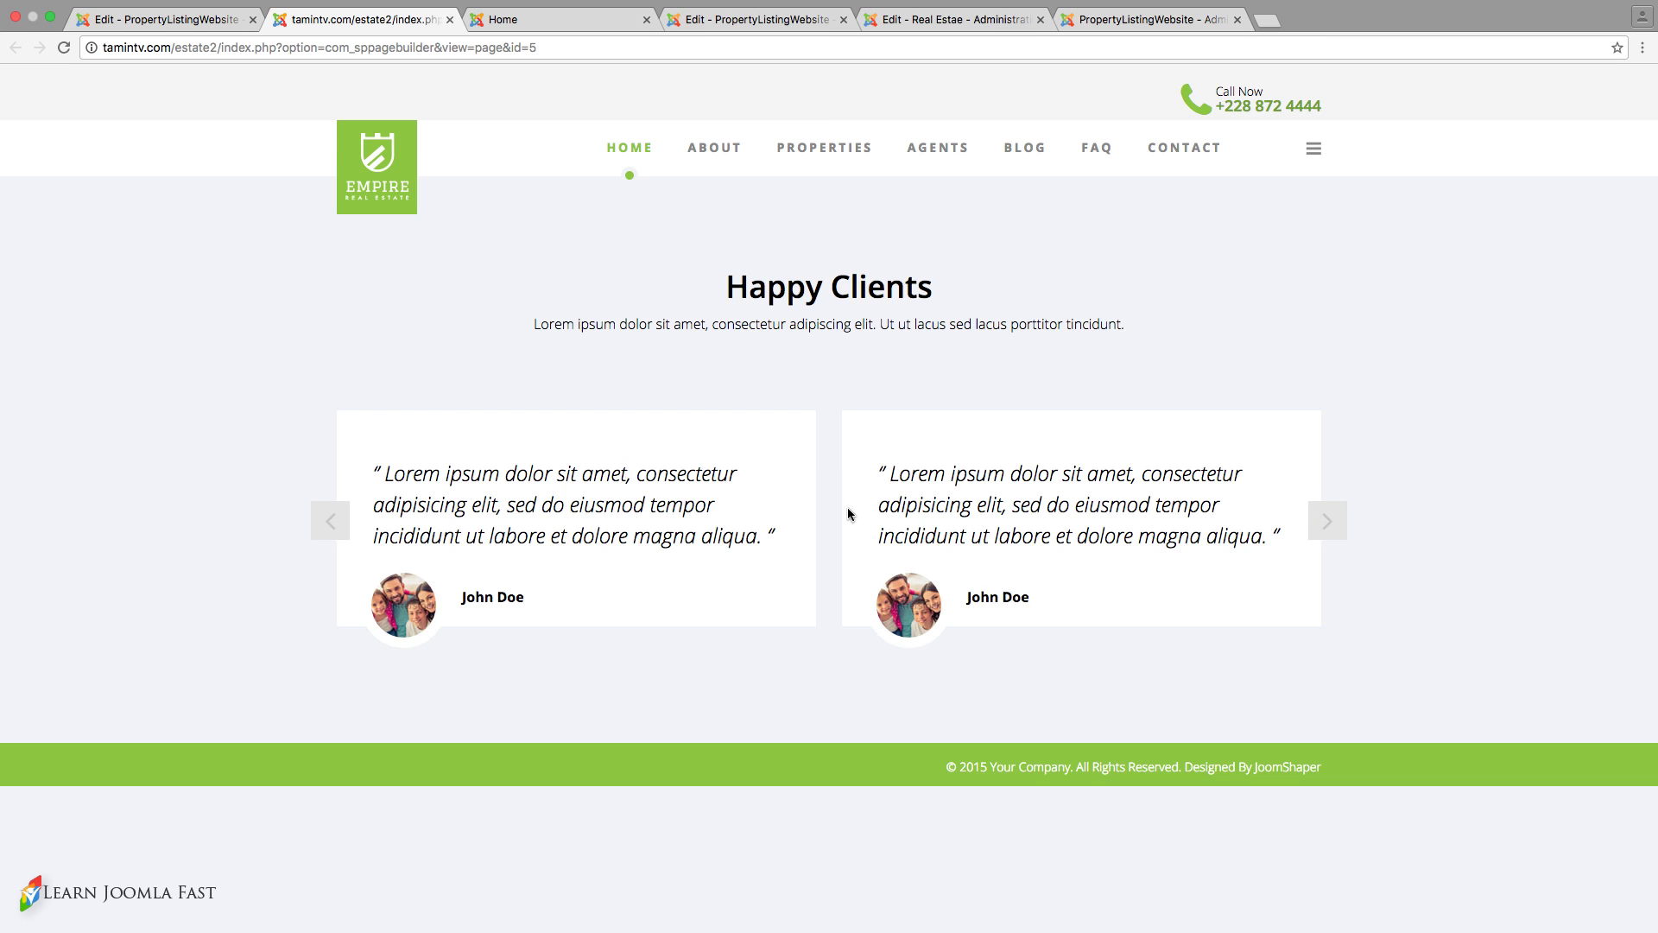
pyautogui.click(1324, 521)
pyautogui.click(1324, 521)
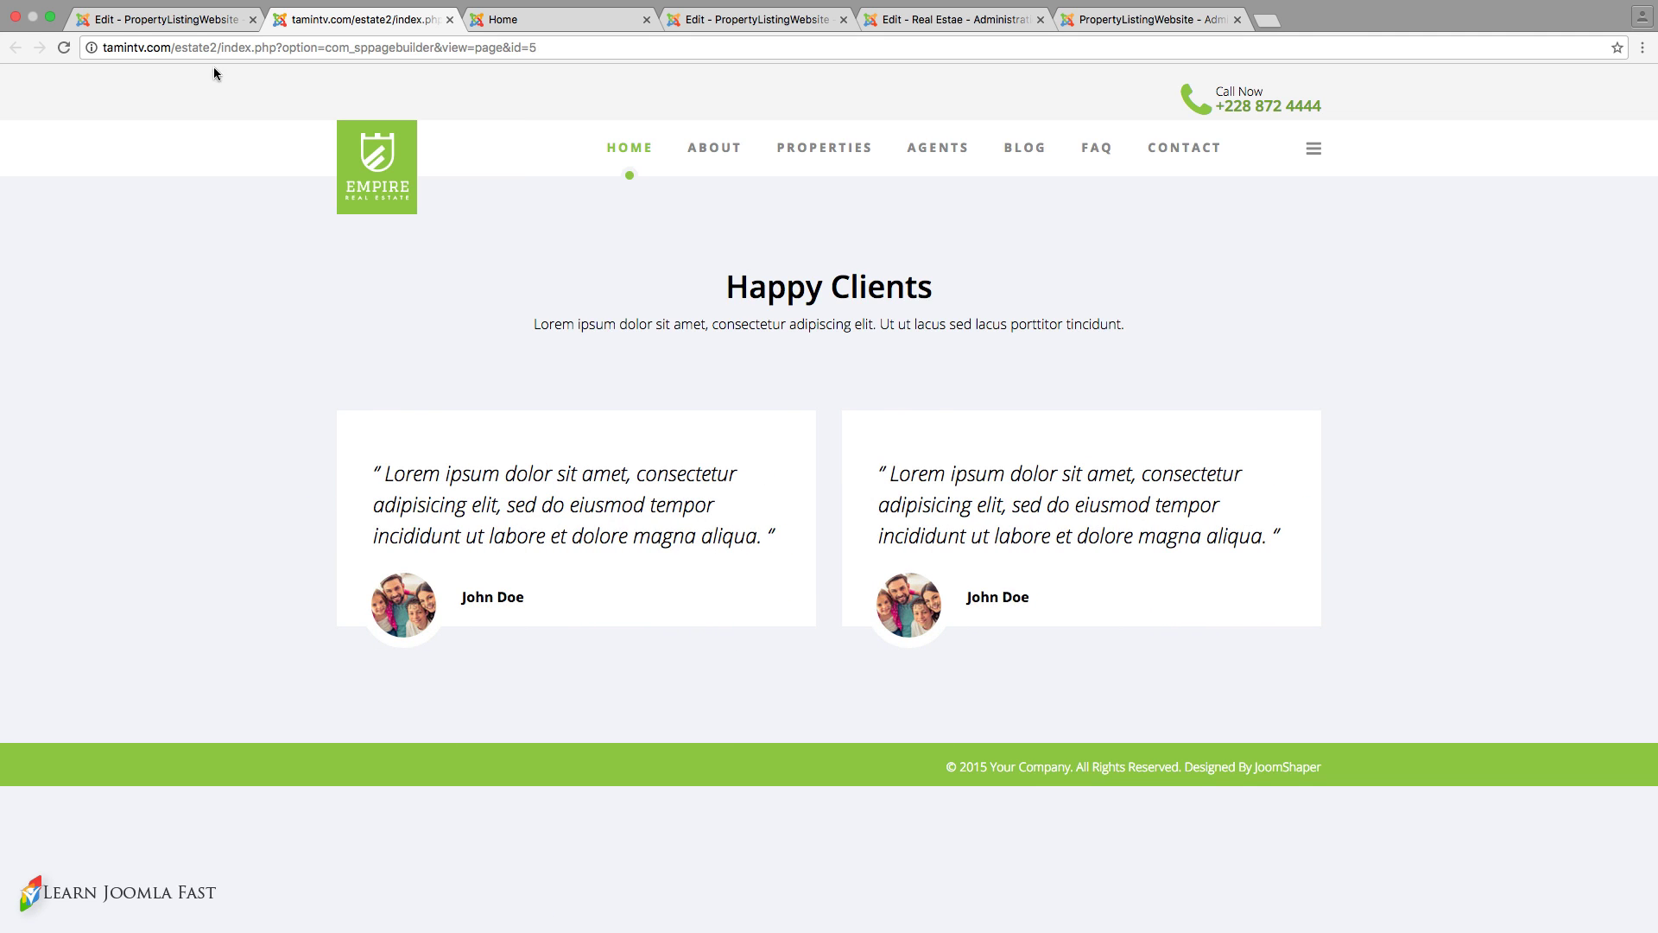
# - Duplicate the Testimonial Pro row twice on the Testimonials page and save the page
pyautogui.click(175, 19)
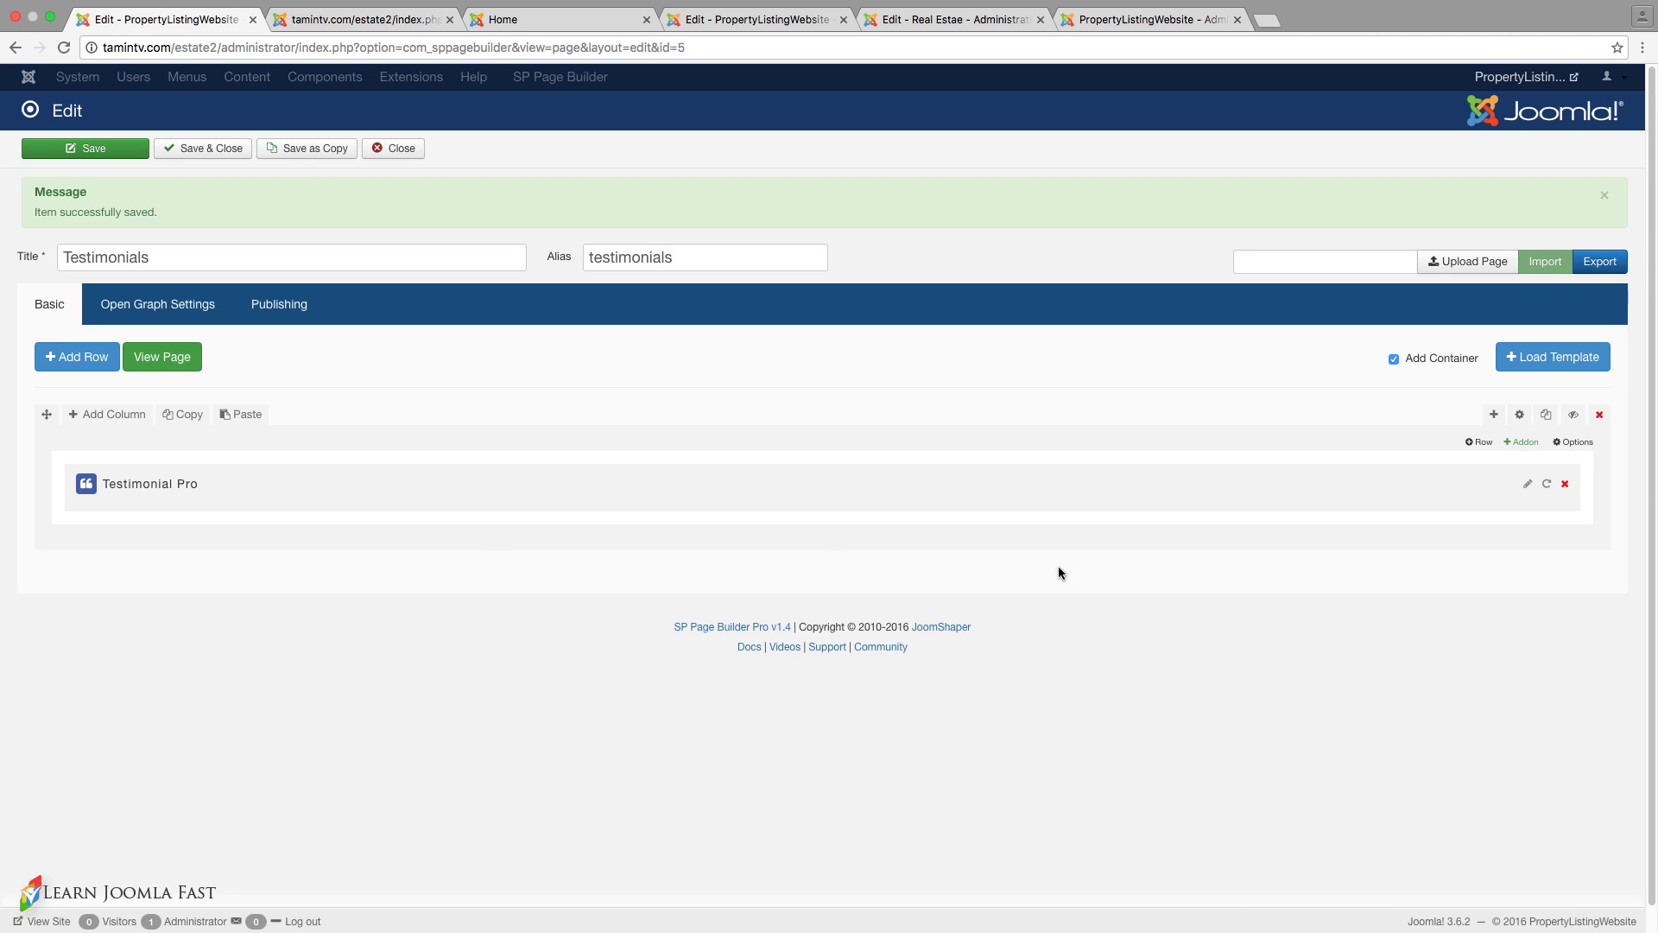
pyautogui.click(1549, 418)
pyautogui.click(1547, 587)
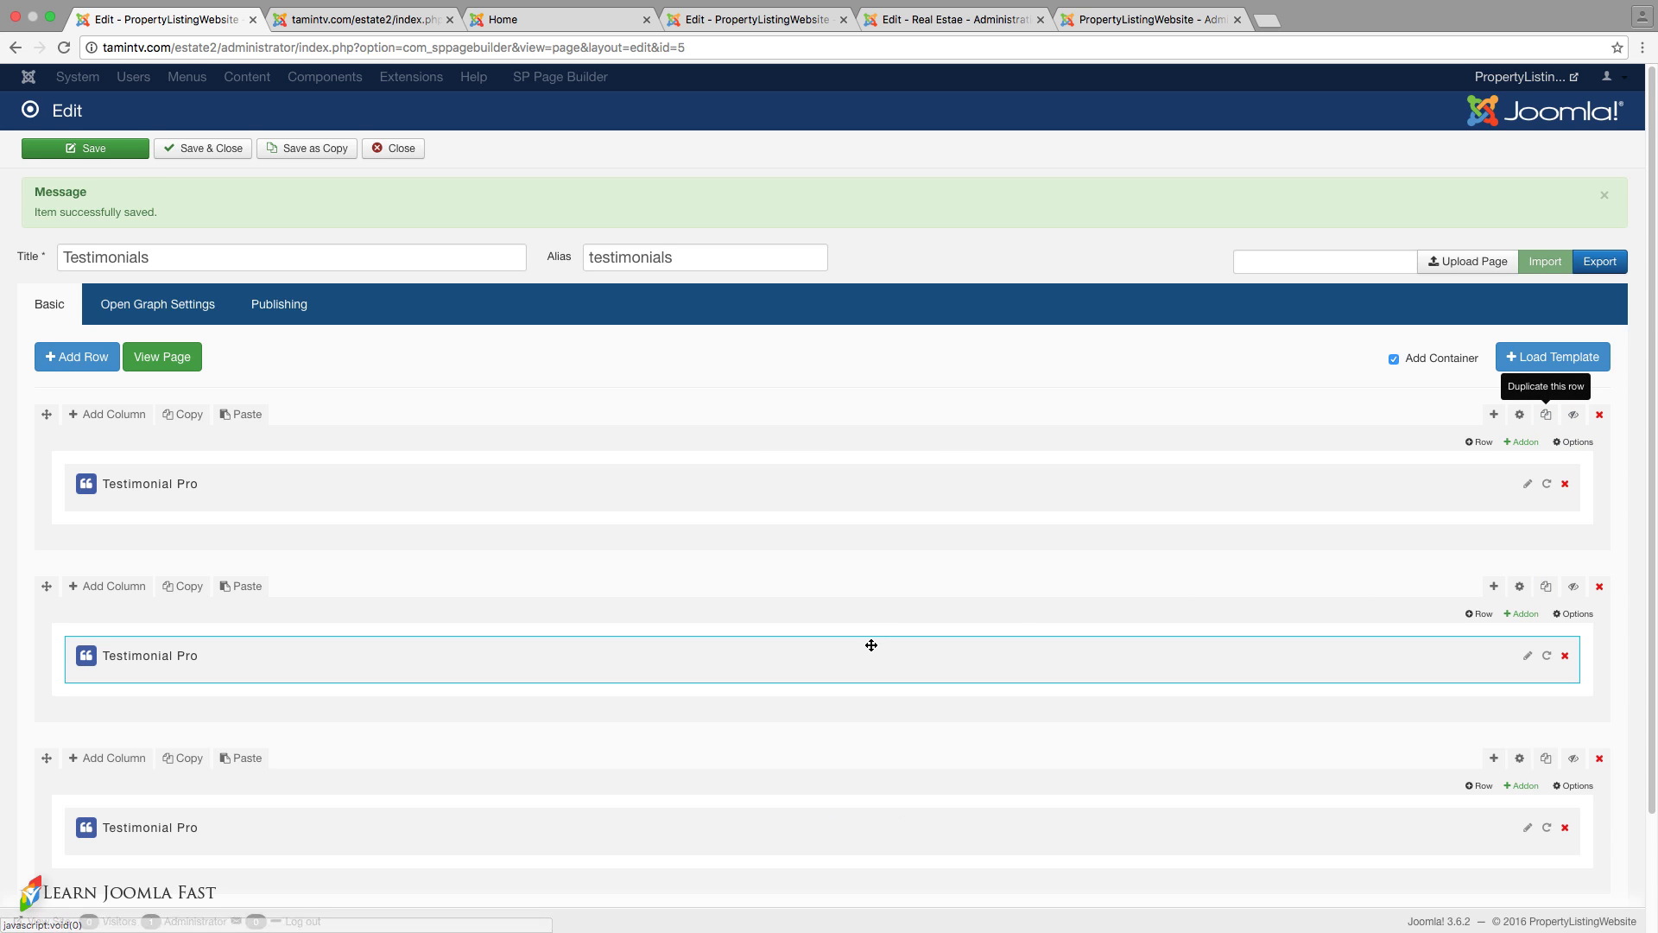
pyautogui.scroll(-3, 872, 645)
pyautogui.scroll(3, 703, 633)
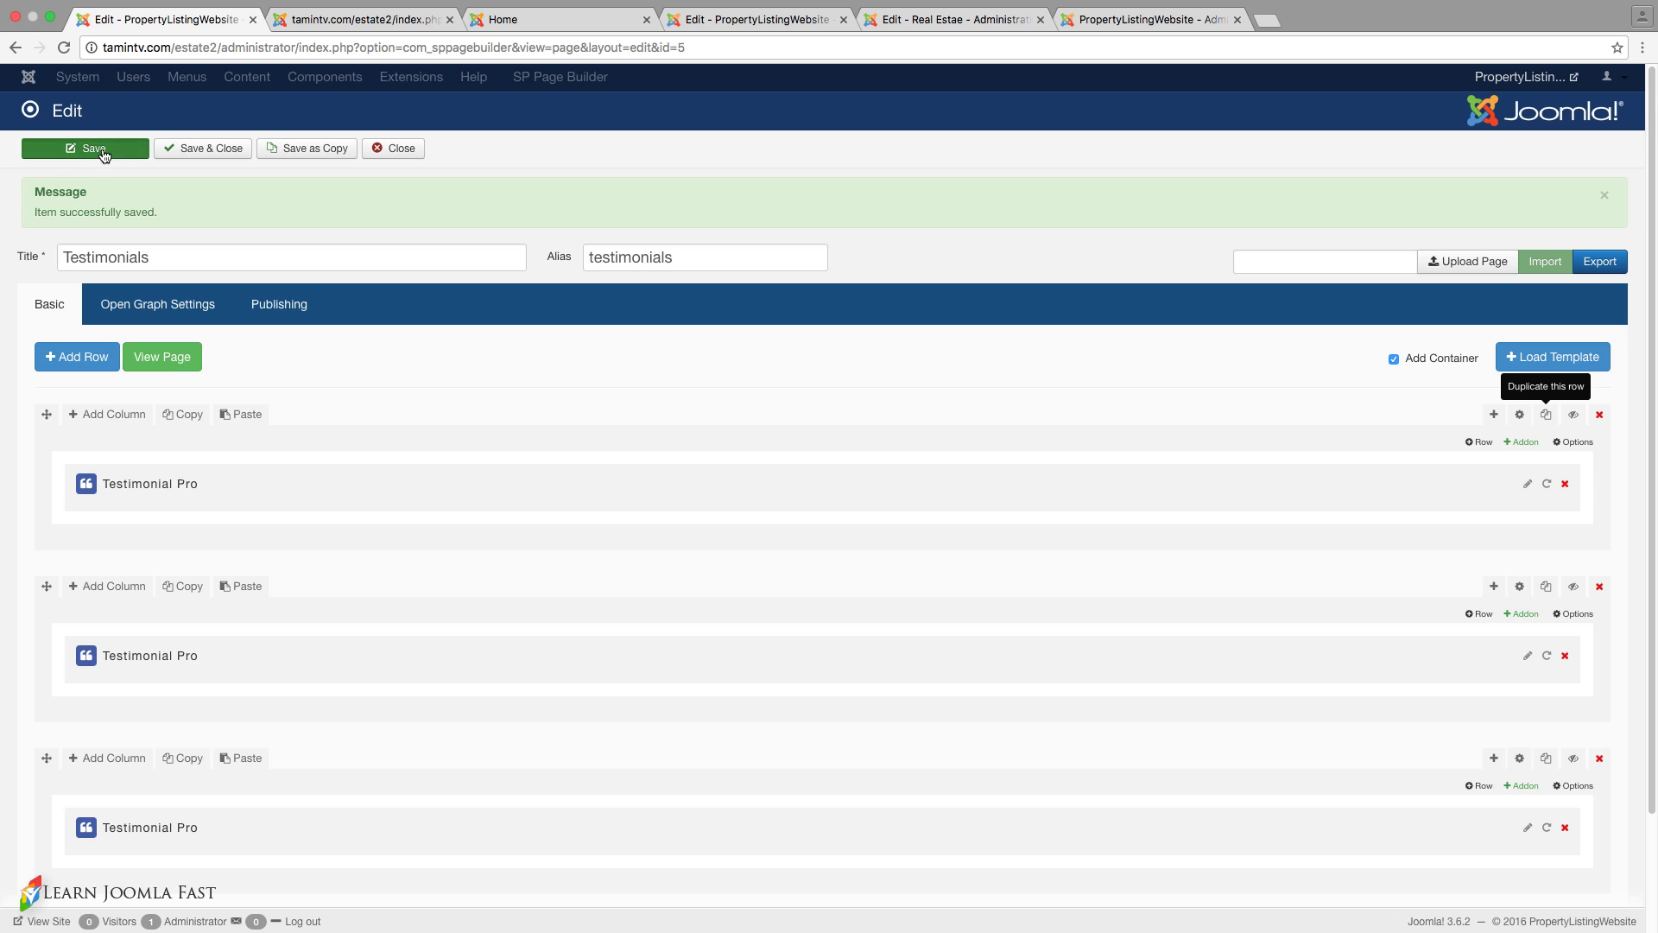
pyautogui.click(102, 152)
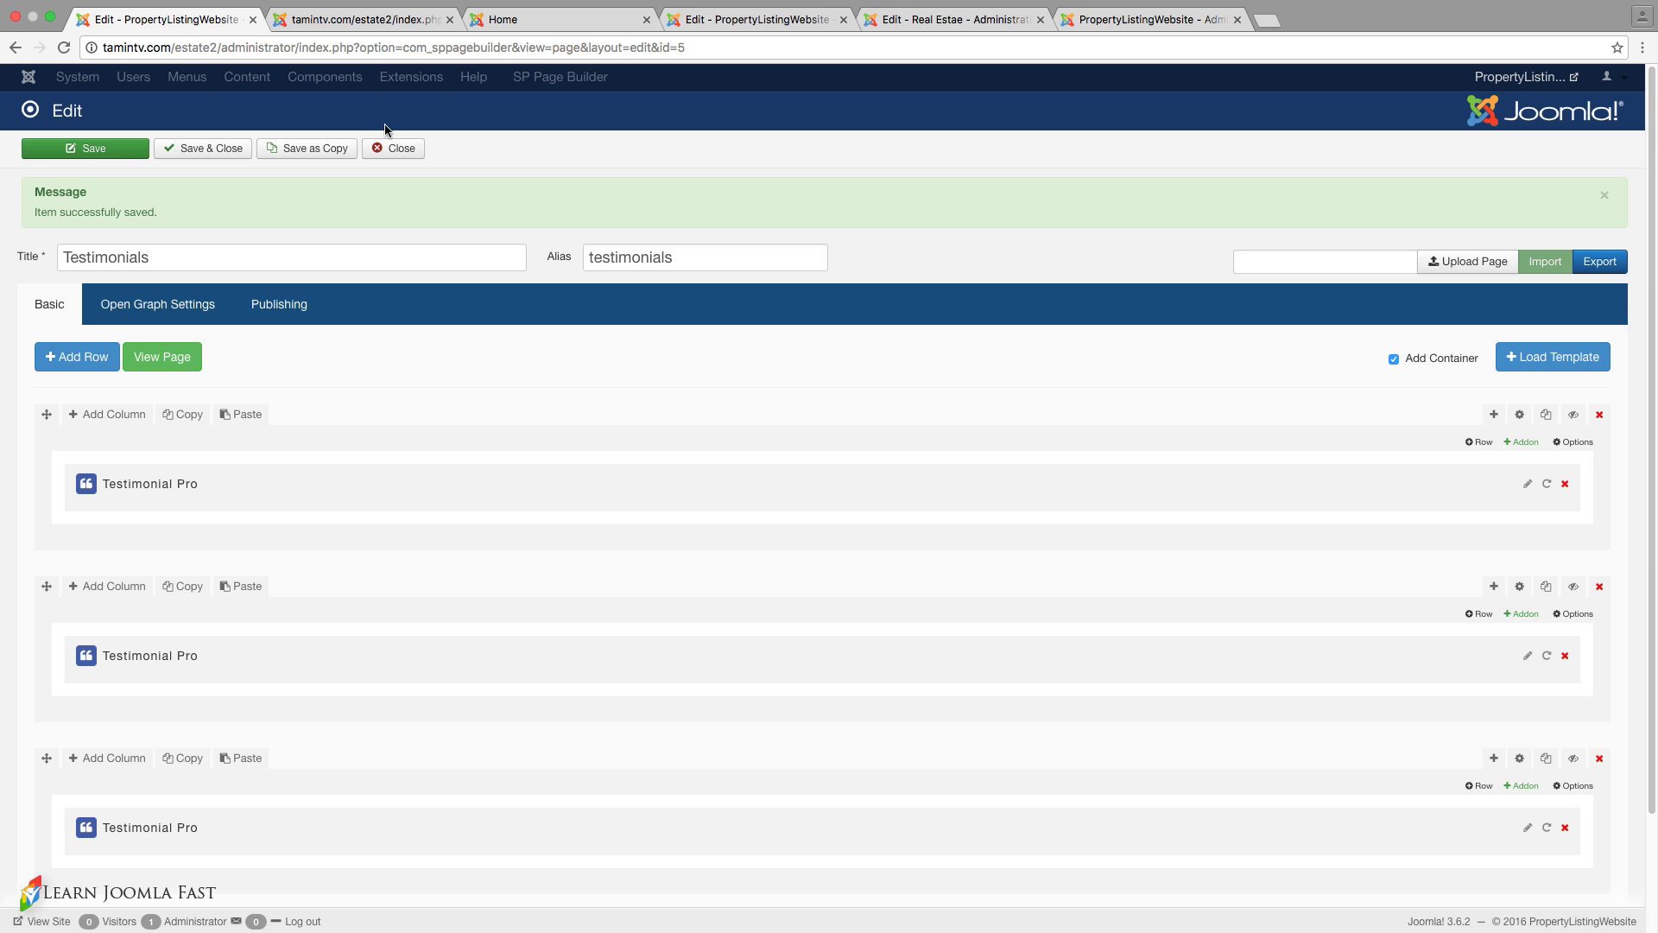
# - Reload the Testimonials page preview and examine the stacked testimonial sections
pyautogui.click(354, 20)
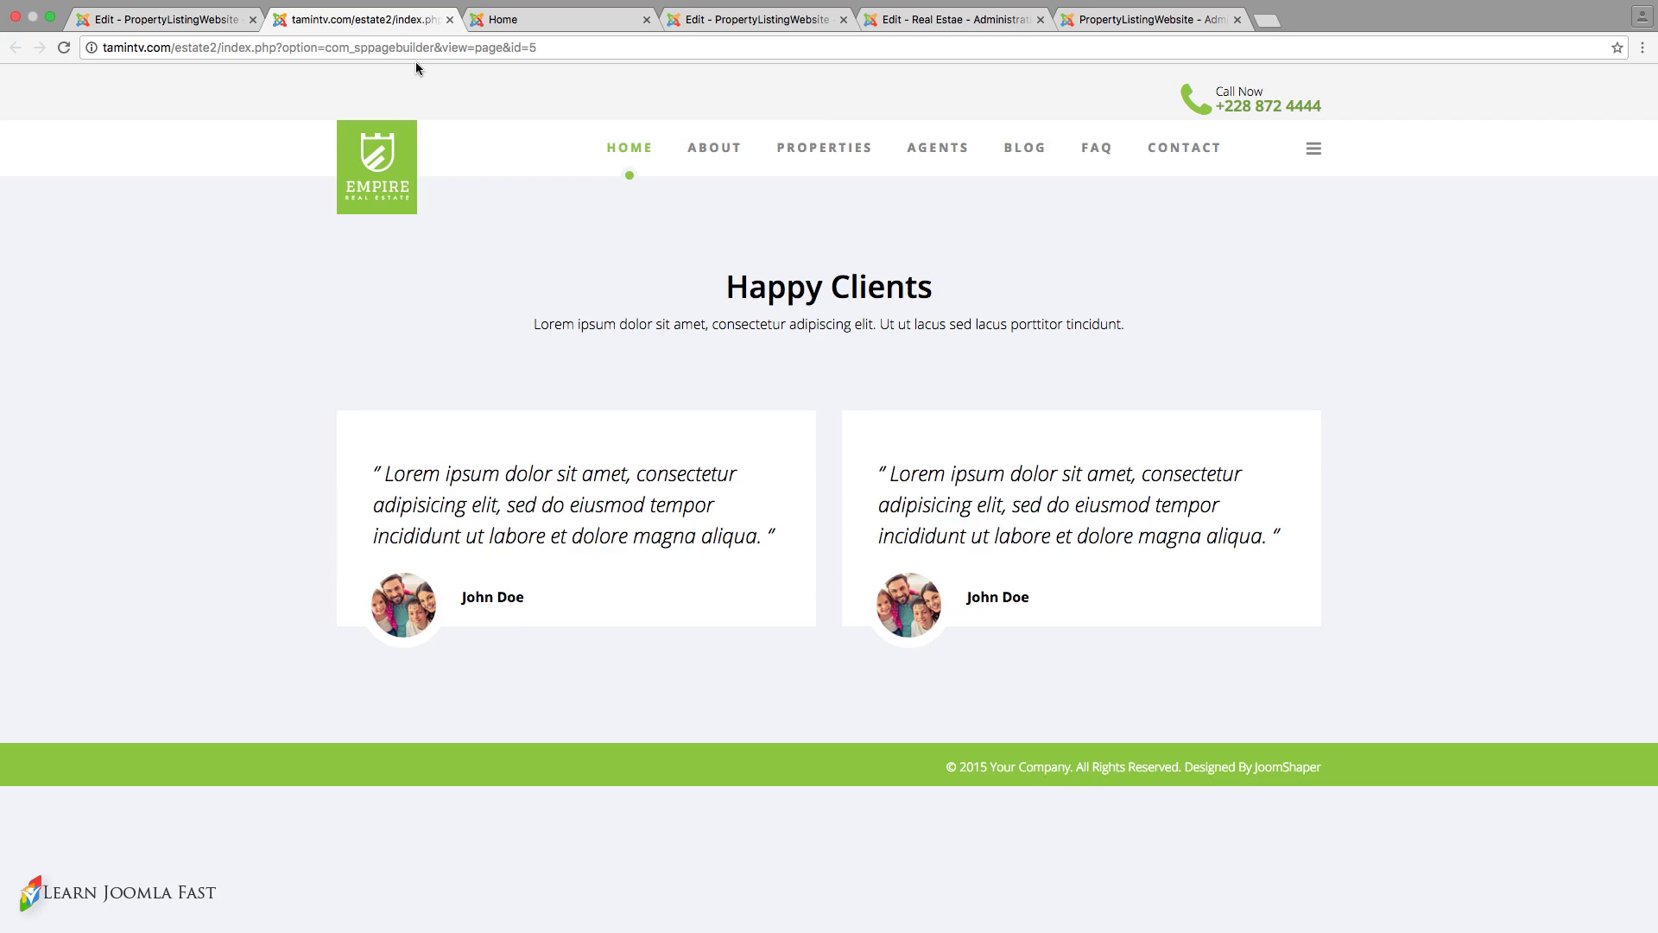
pyautogui.click(66, 50)
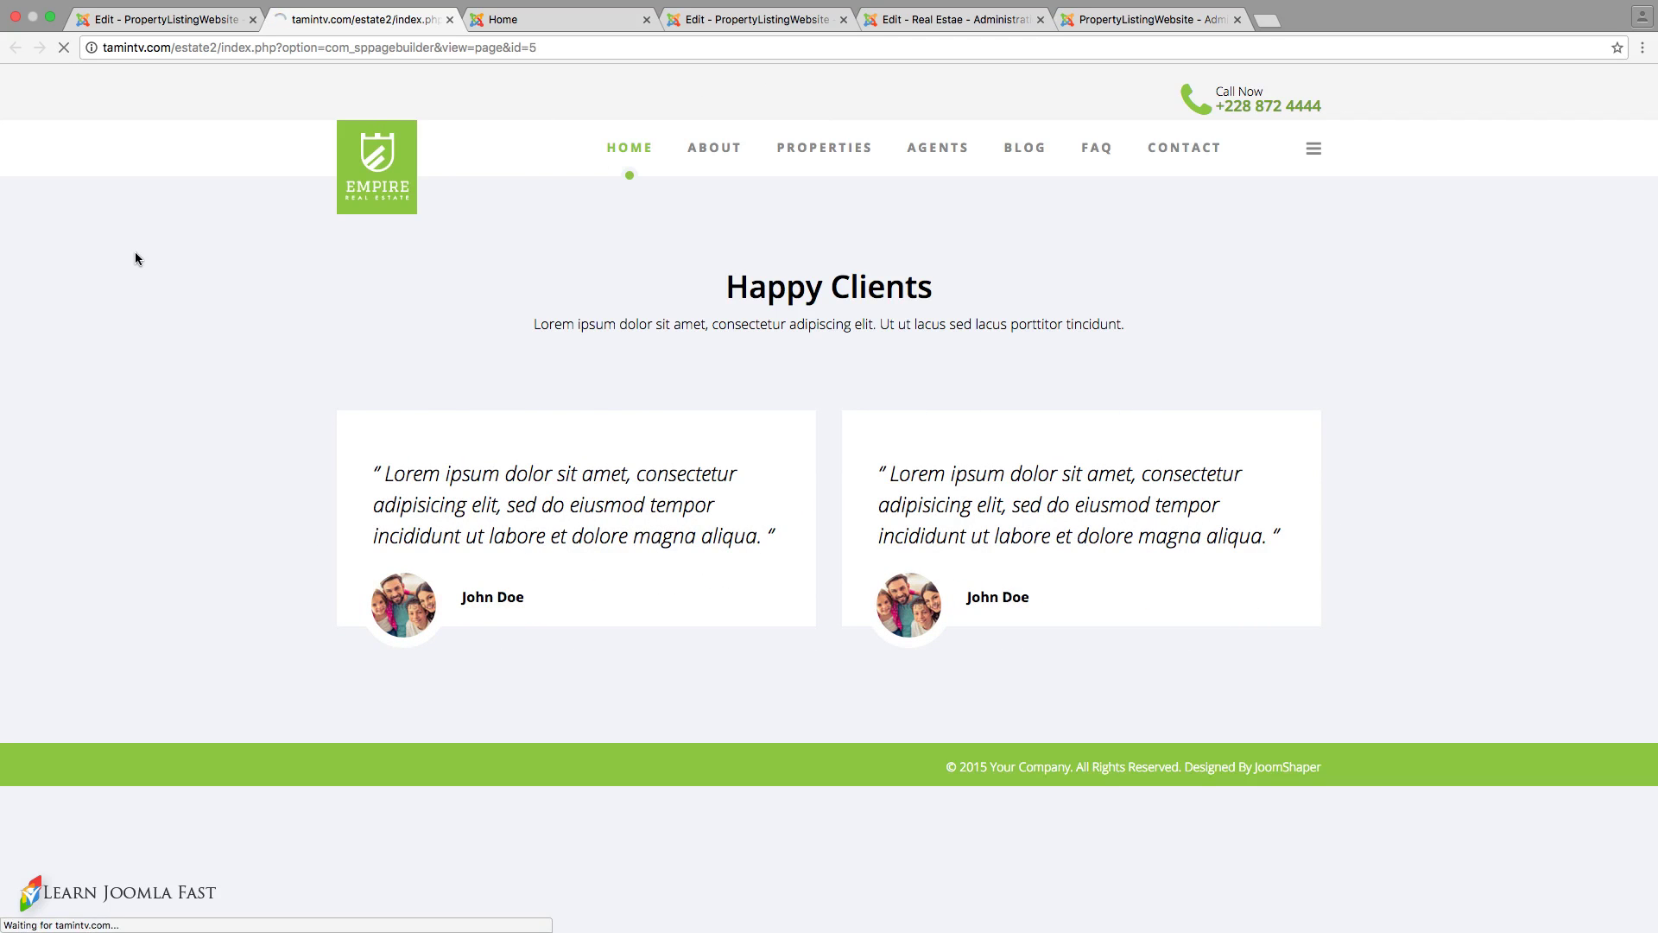
pyautogui.scroll(-4, 197, 352)
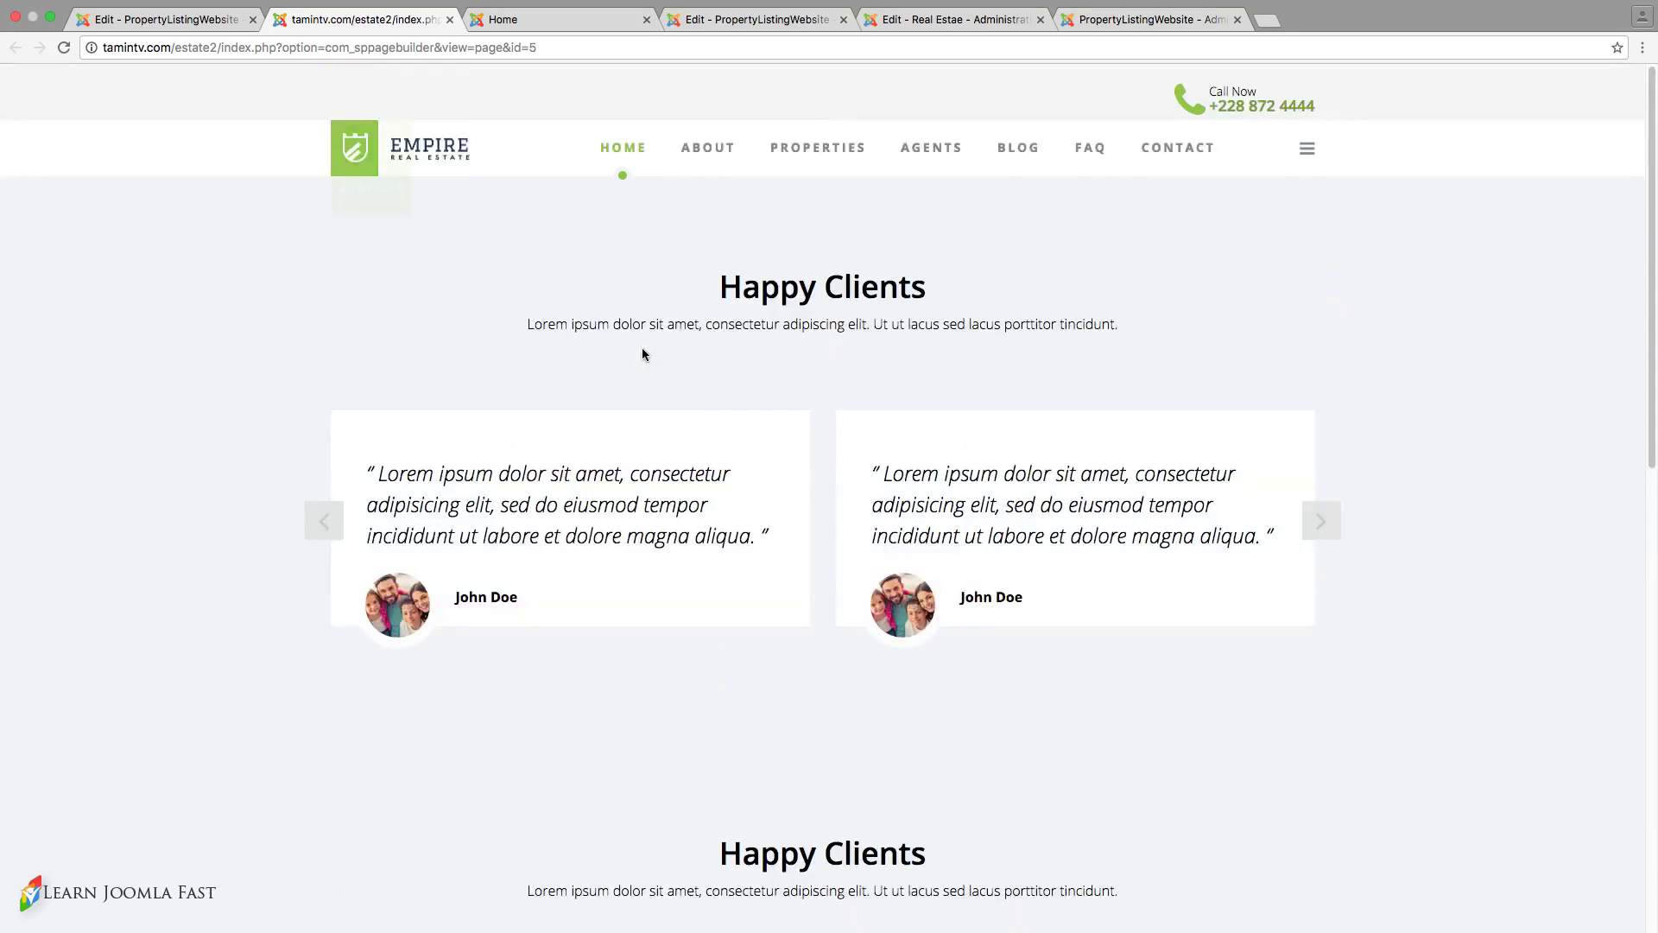
pyautogui.scroll(-1, 865, 321)
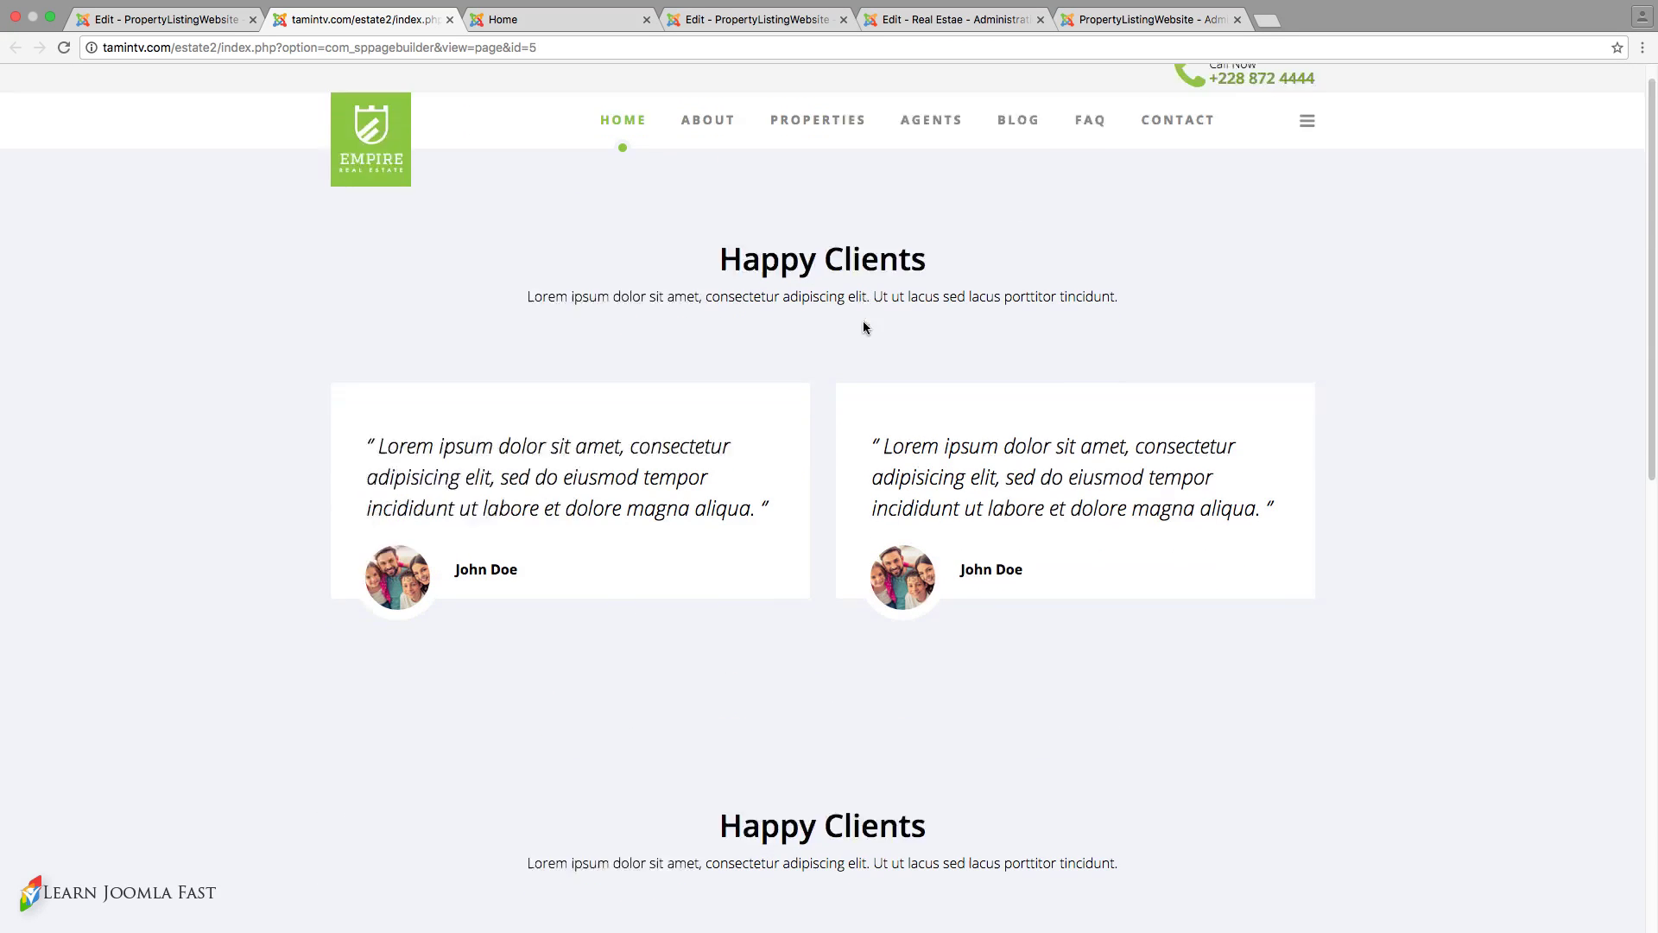
pyautogui.scroll(-5, 865, 327)
# - Clear the section title in the options of the second Testimonial Pro row
pyautogui.click(180, 19)
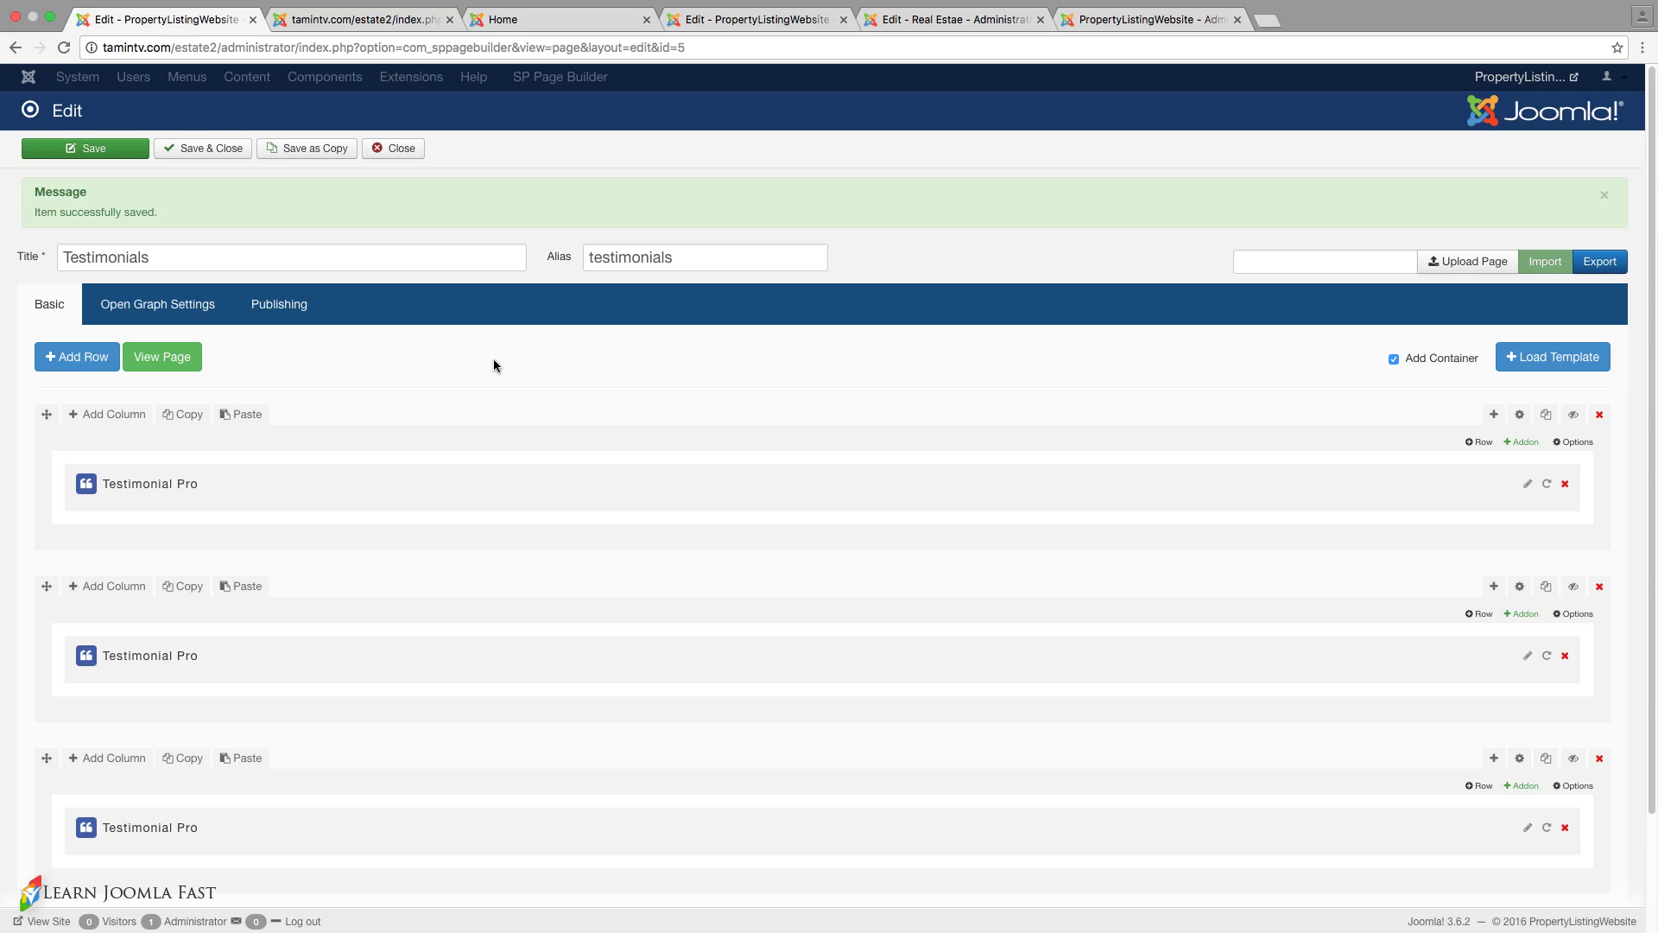
pyautogui.scroll(-4, 494, 359)
pyautogui.scroll(1, 659, 418)
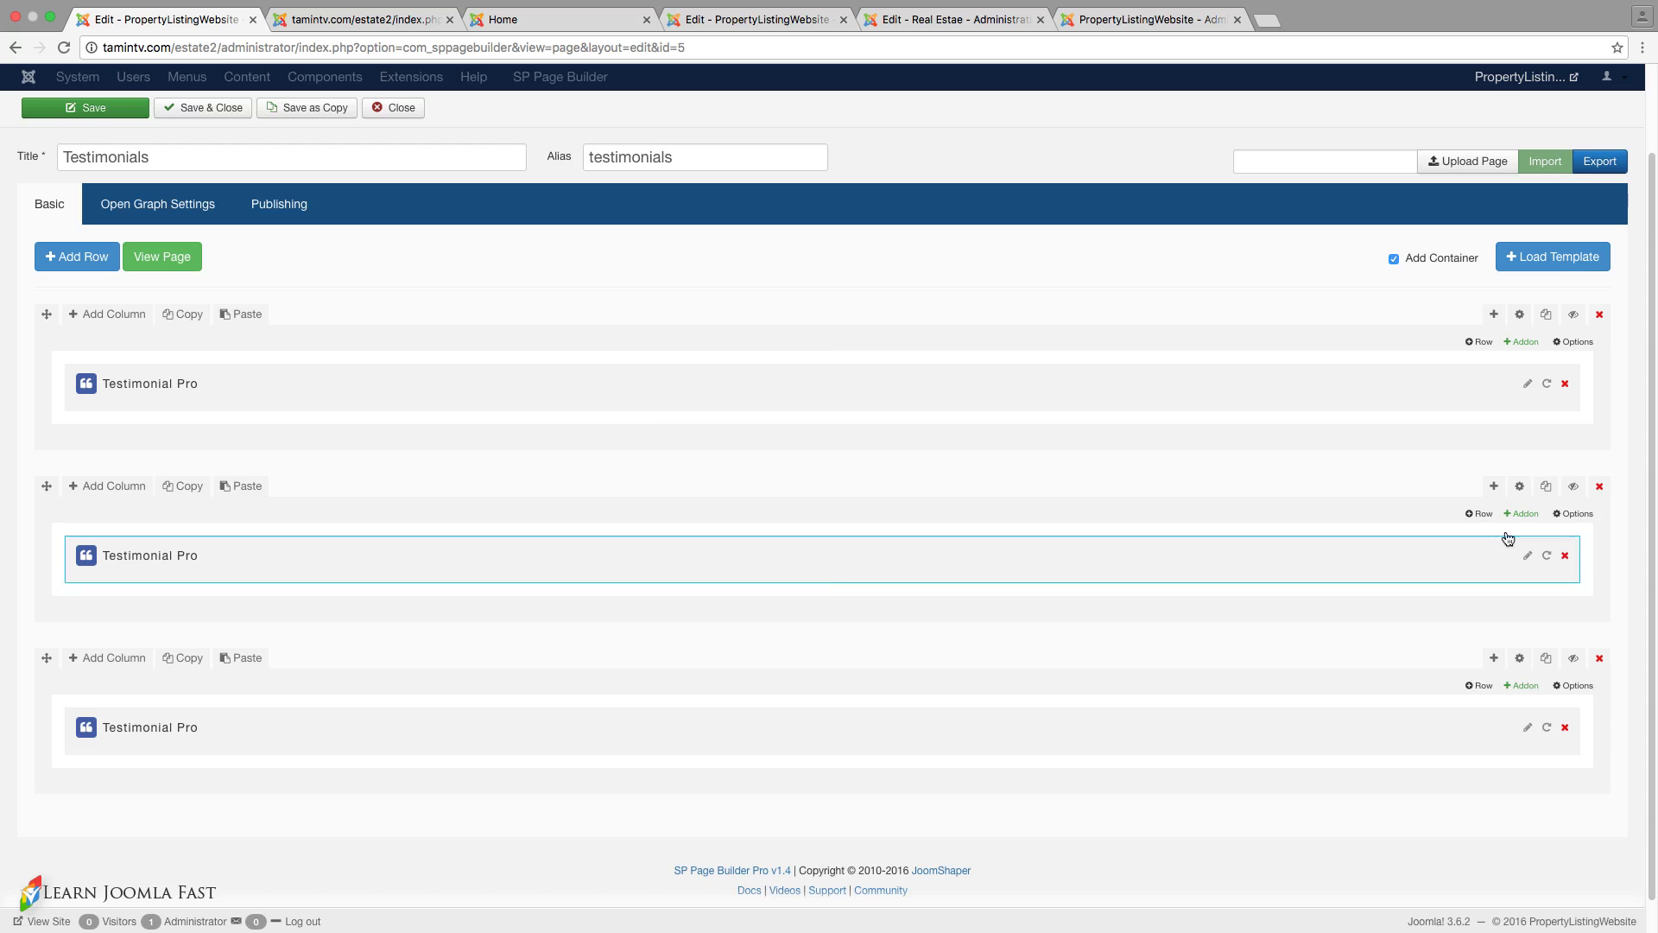
pyautogui.click(1520, 488)
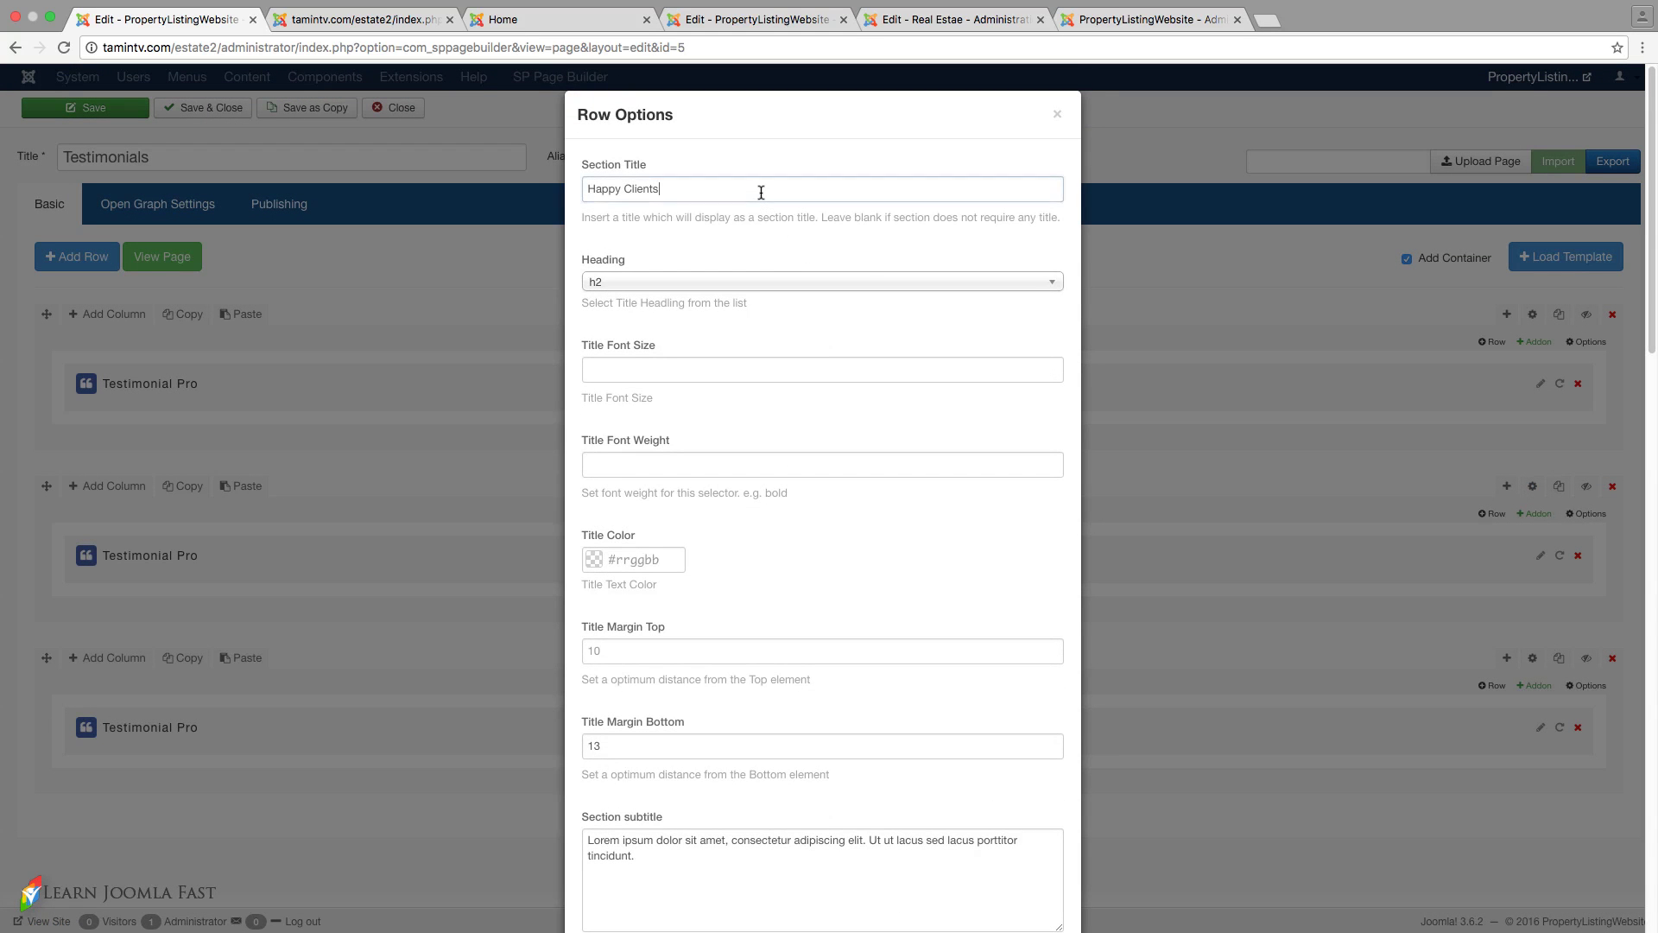
pyautogui.tripleClick(761, 192)
pyautogui.press('BackSpace')
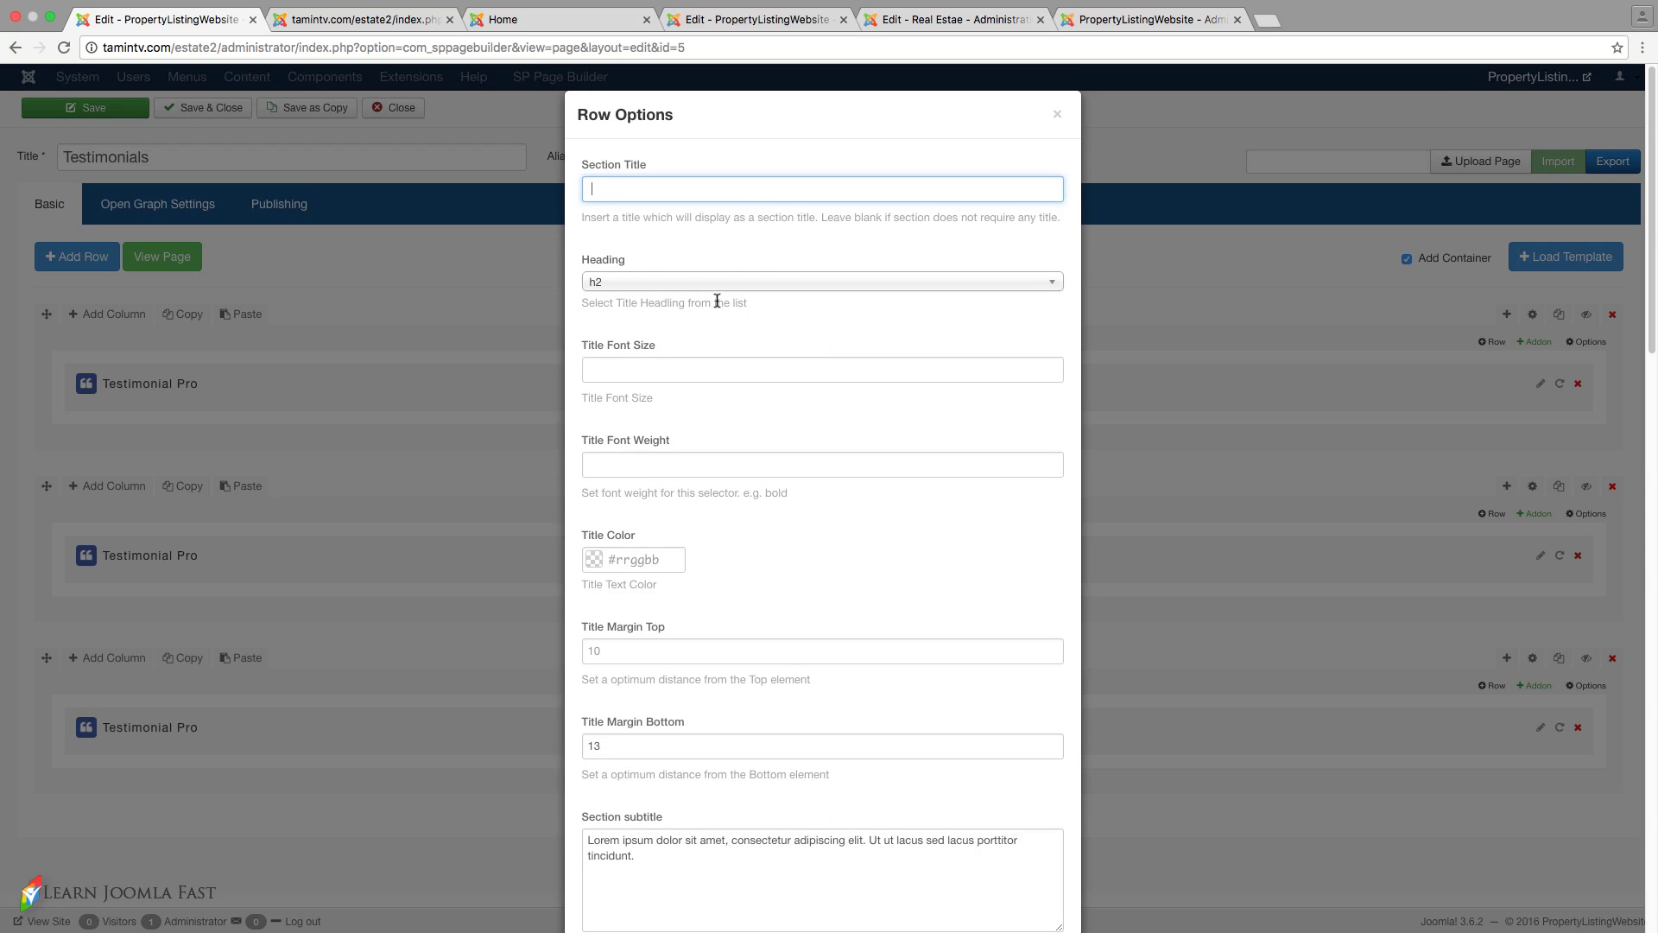
# - Delete the whole section subtitle text from the second row's options
pyautogui.scroll(-4, 744, 401)
pyautogui.scroll(-2, 744, 399)
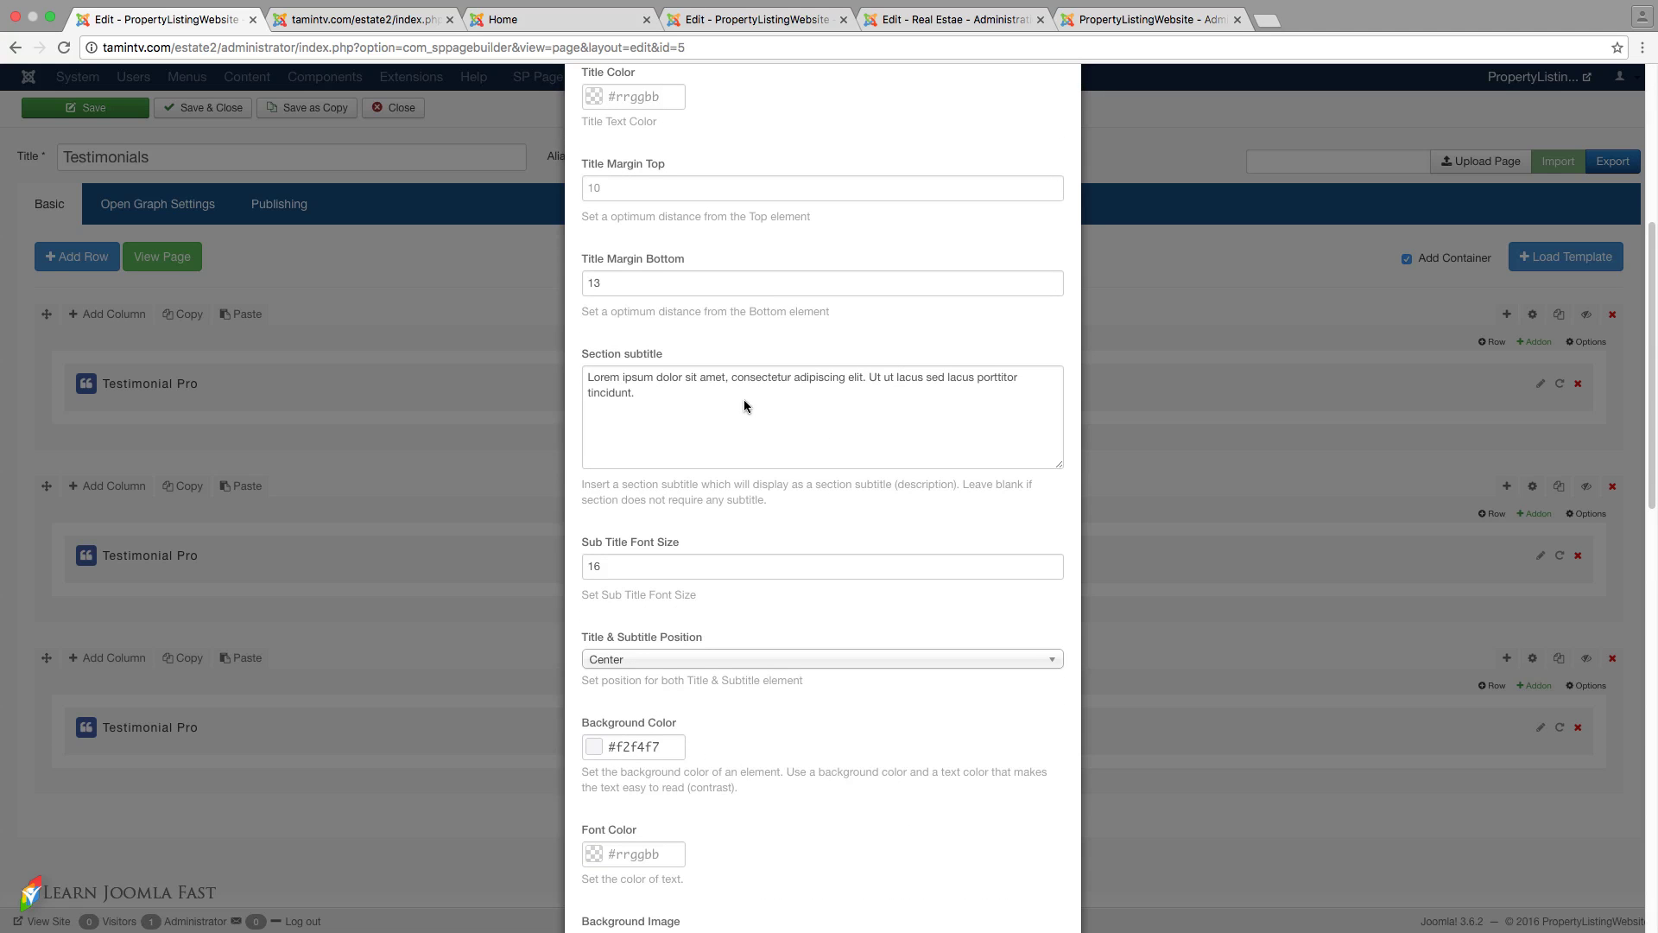
pyautogui.moveTo(651, 400); pyautogui.dragTo(570, 393)
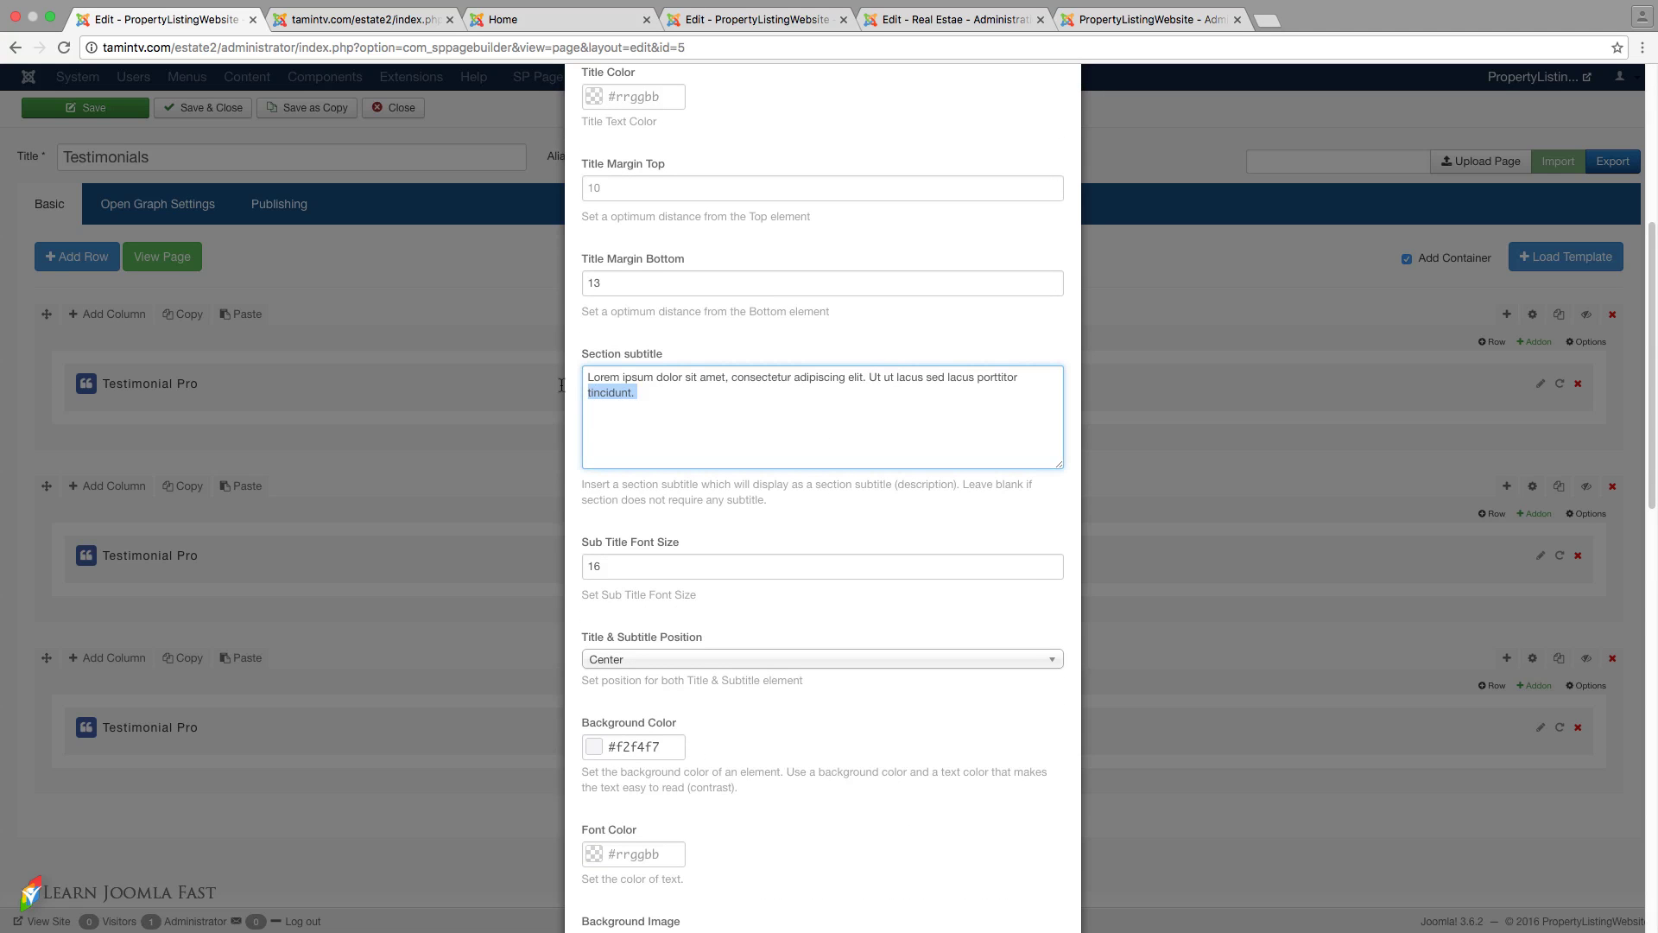
pyautogui.click(685, 399)
pyautogui.moveTo(685, 399); pyautogui.dragTo(571, 371)
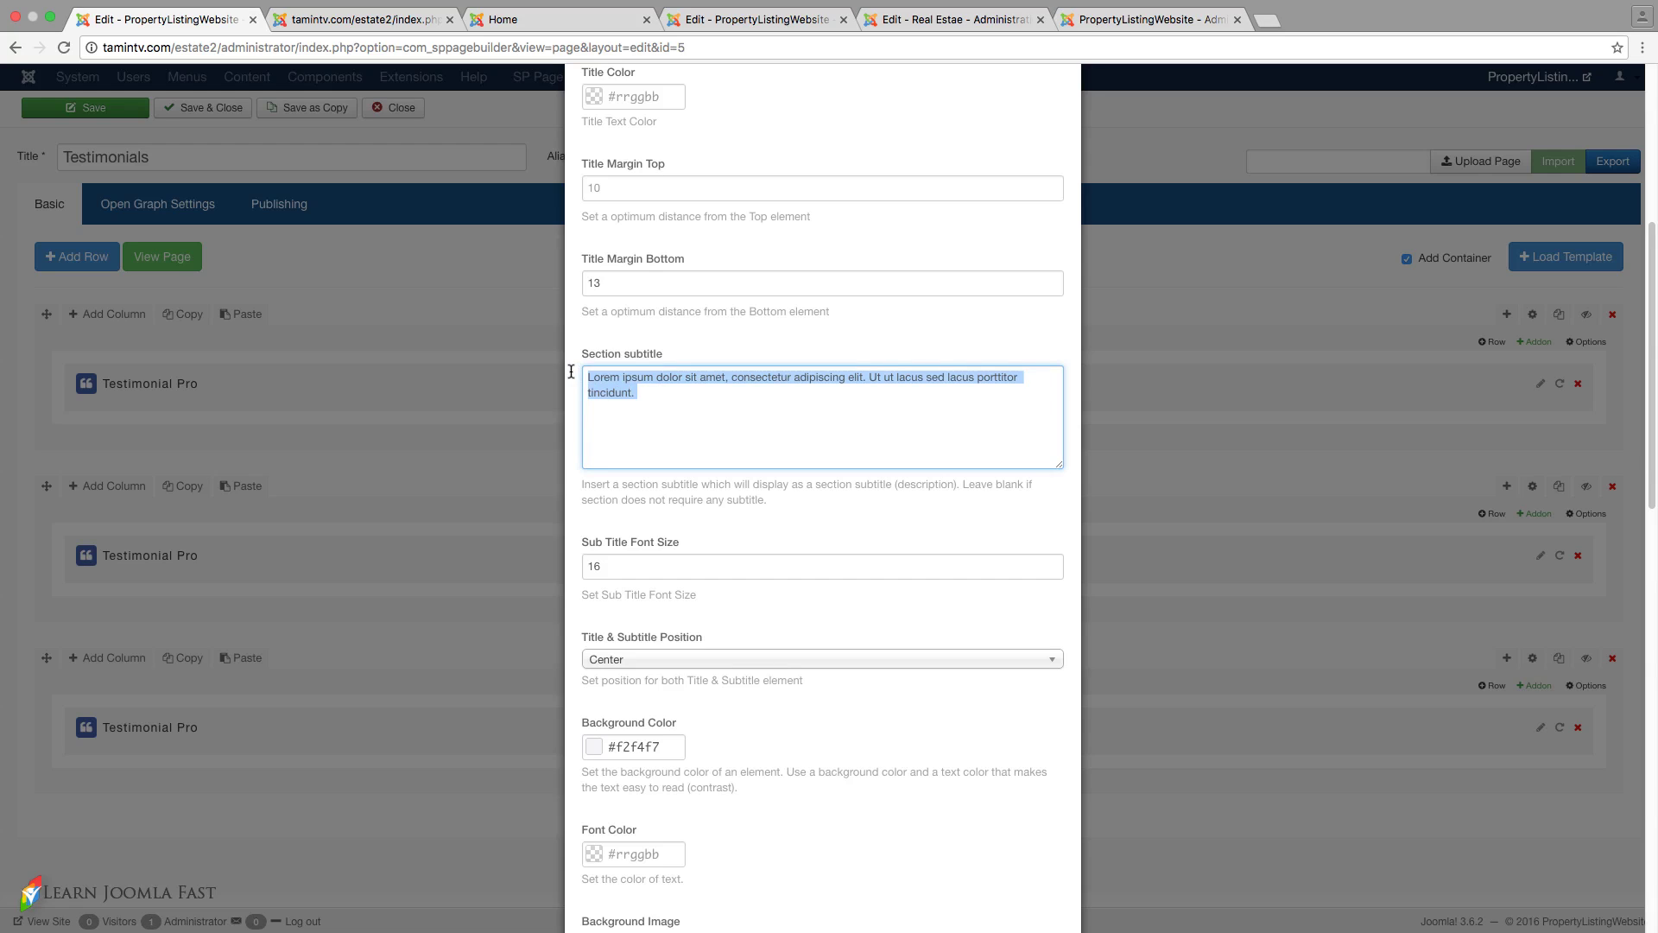
pyautogui.press('BackSpace')
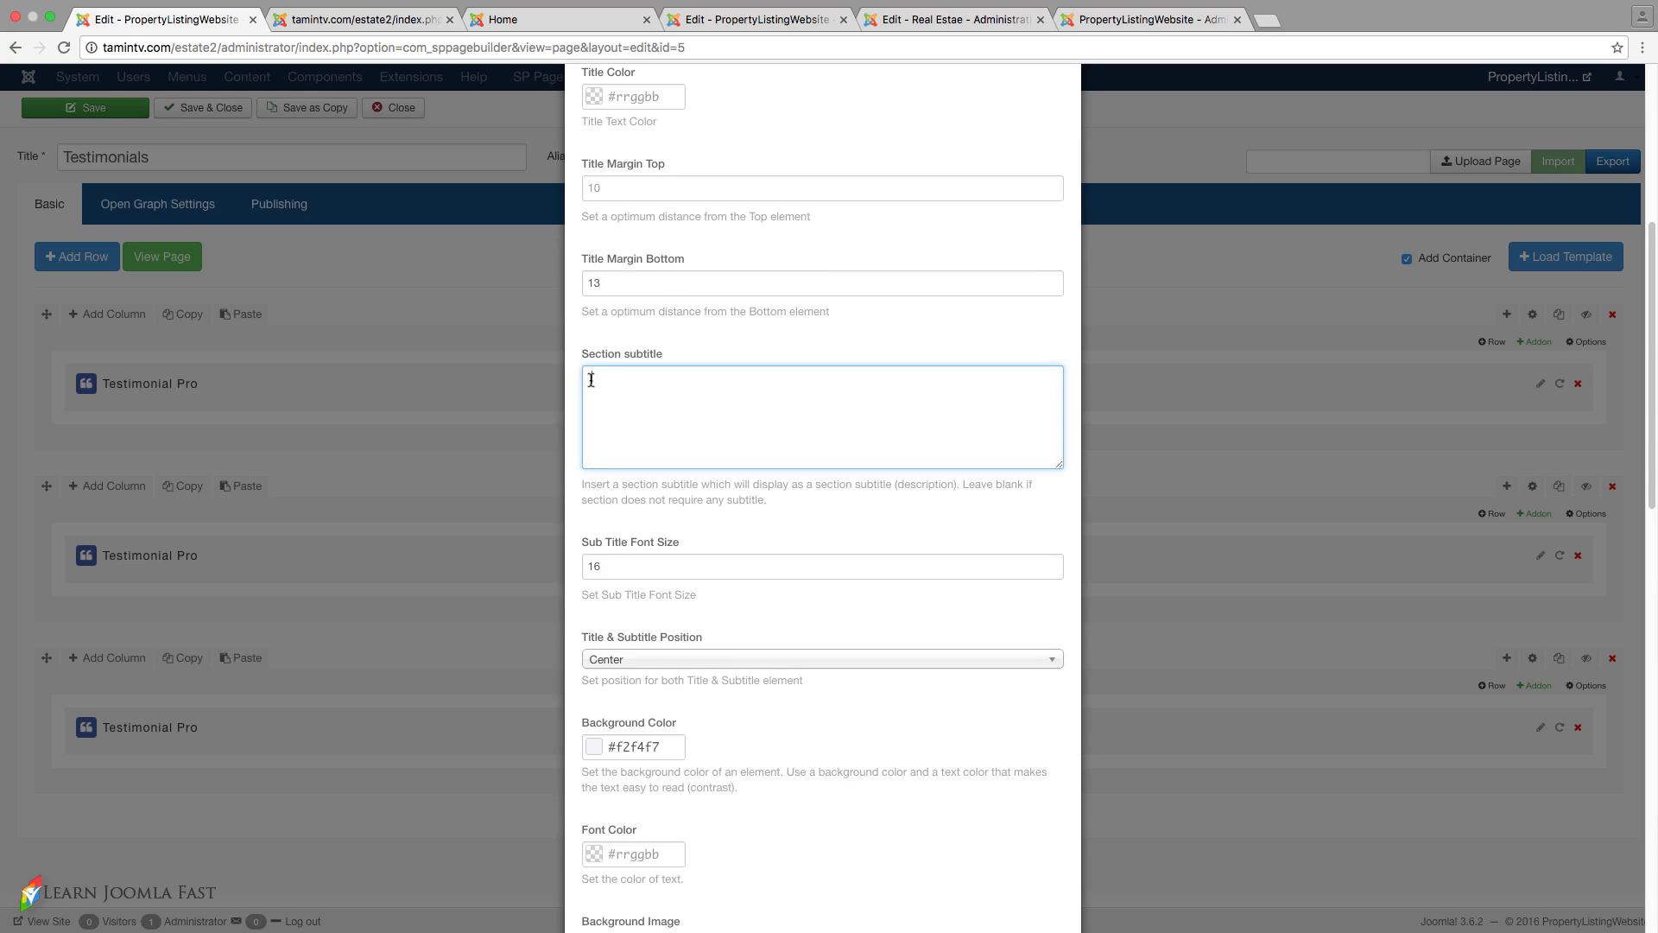
# - Clear the title's bottom margin value in the second row's options
pyautogui.click(657, 282)
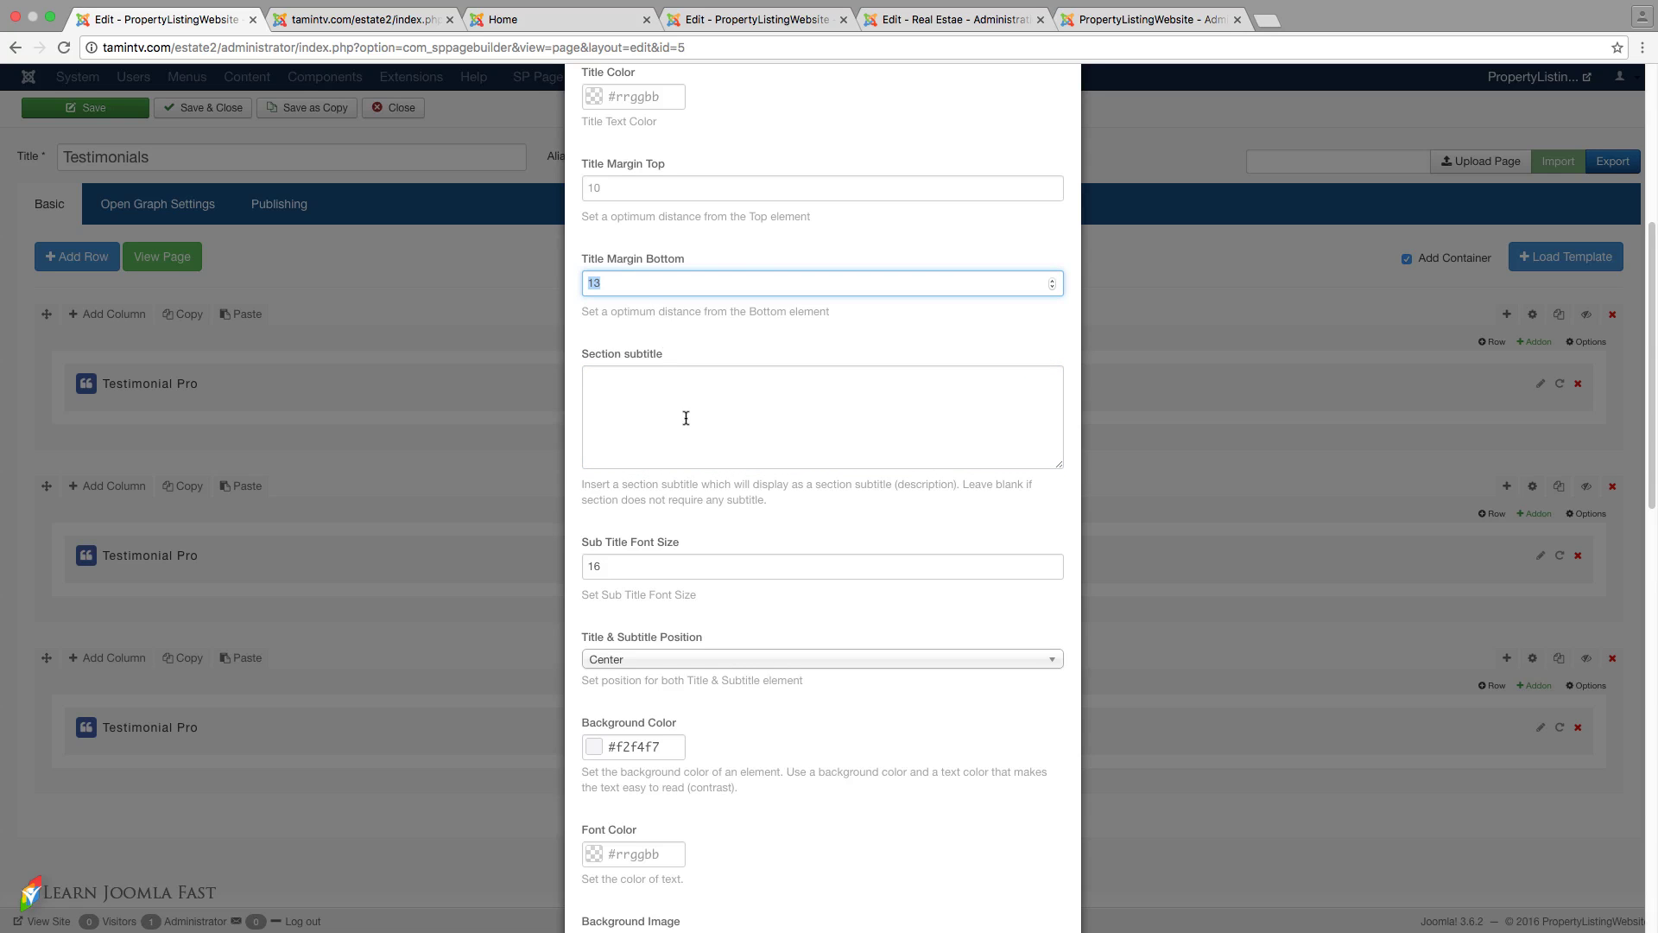
pyautogui.press('BackSpace')
pyautogui.press('BackSpace')
# - Apply the second row's options, save the page and check the result in the Testimonials preview
pyautogui.scroll(-3, 702, 449)
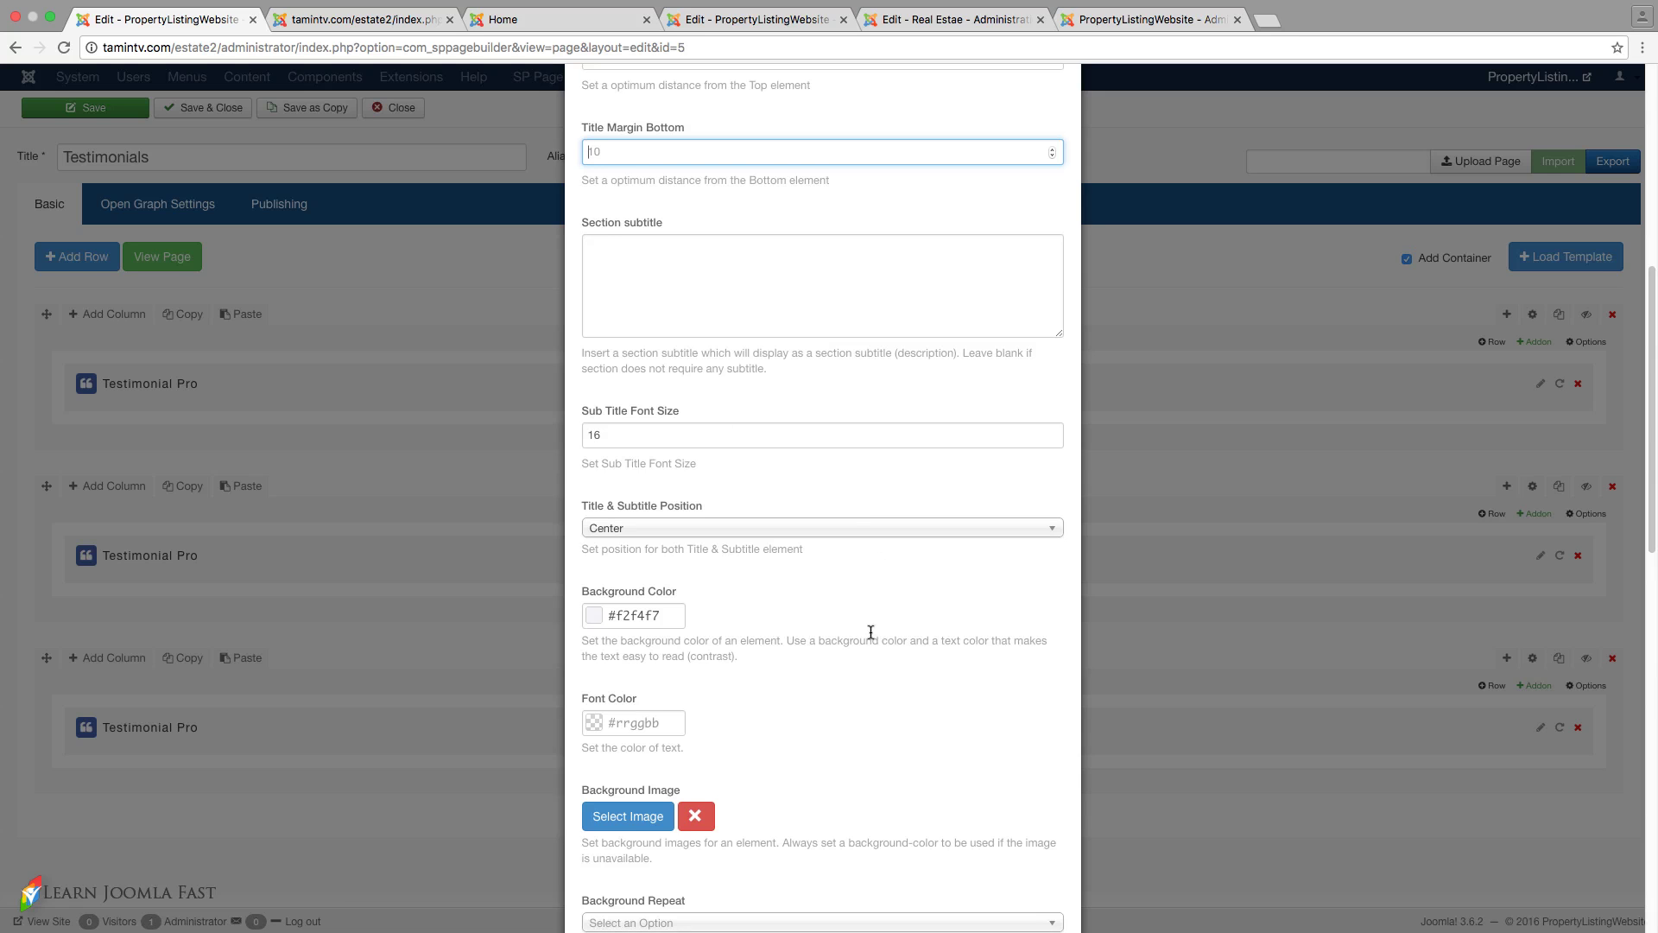
pyautogui.scroll(-6, 881, 603)
pyautogui.scroll(-7, 881, 603)
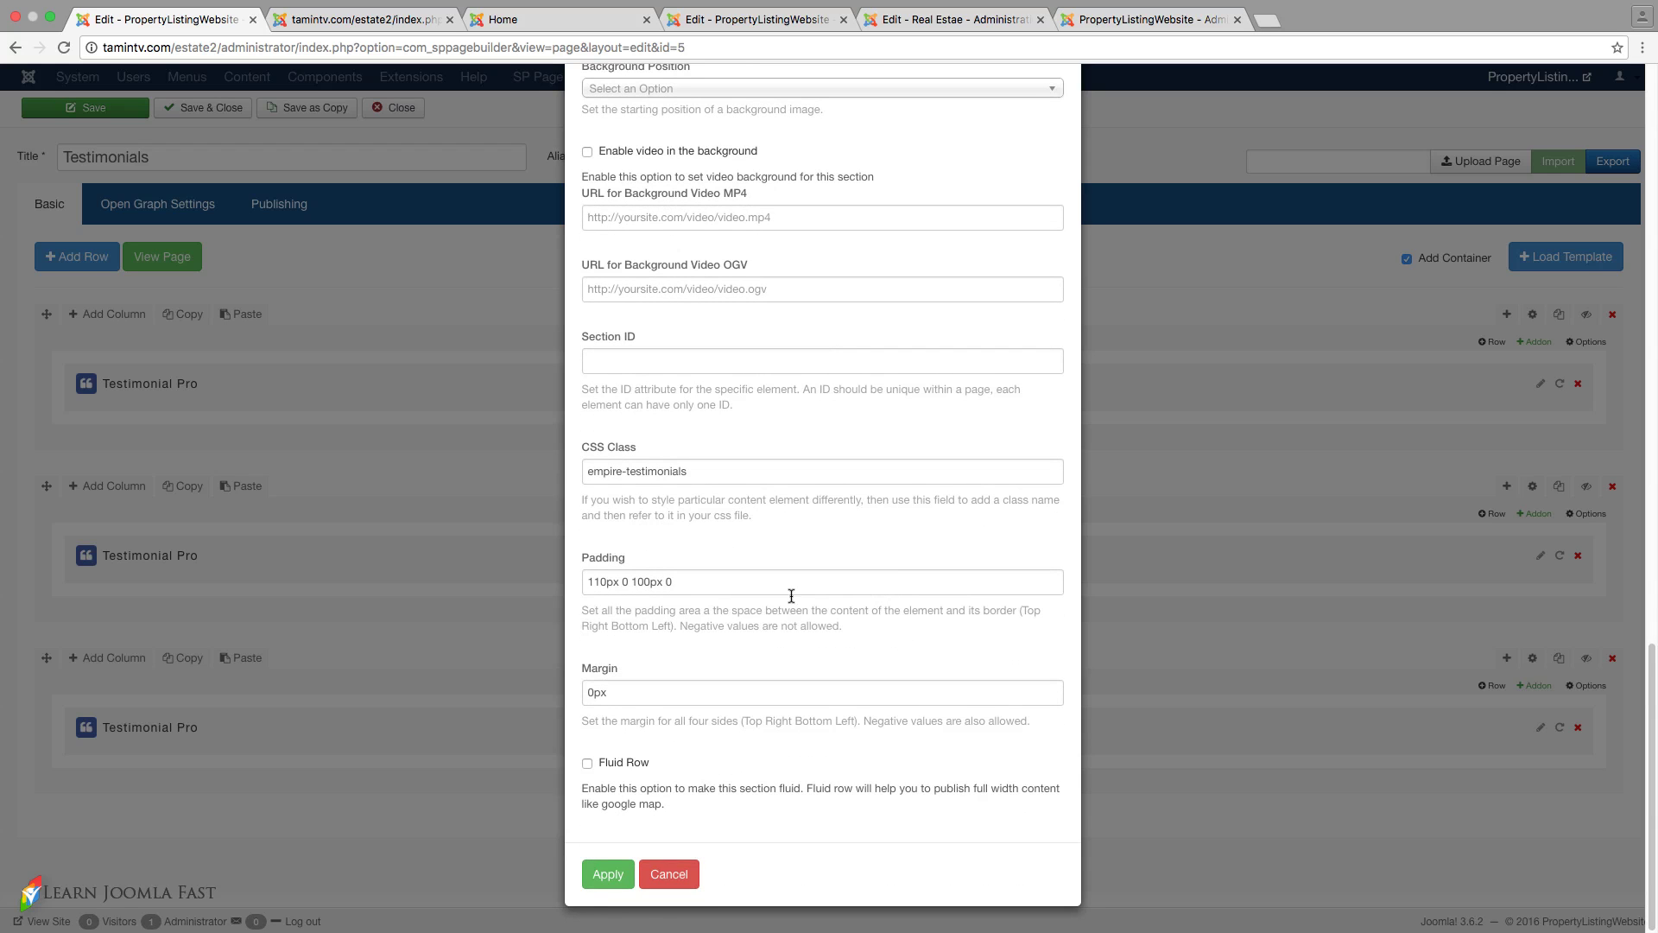
pyautogui.click(668, 582)
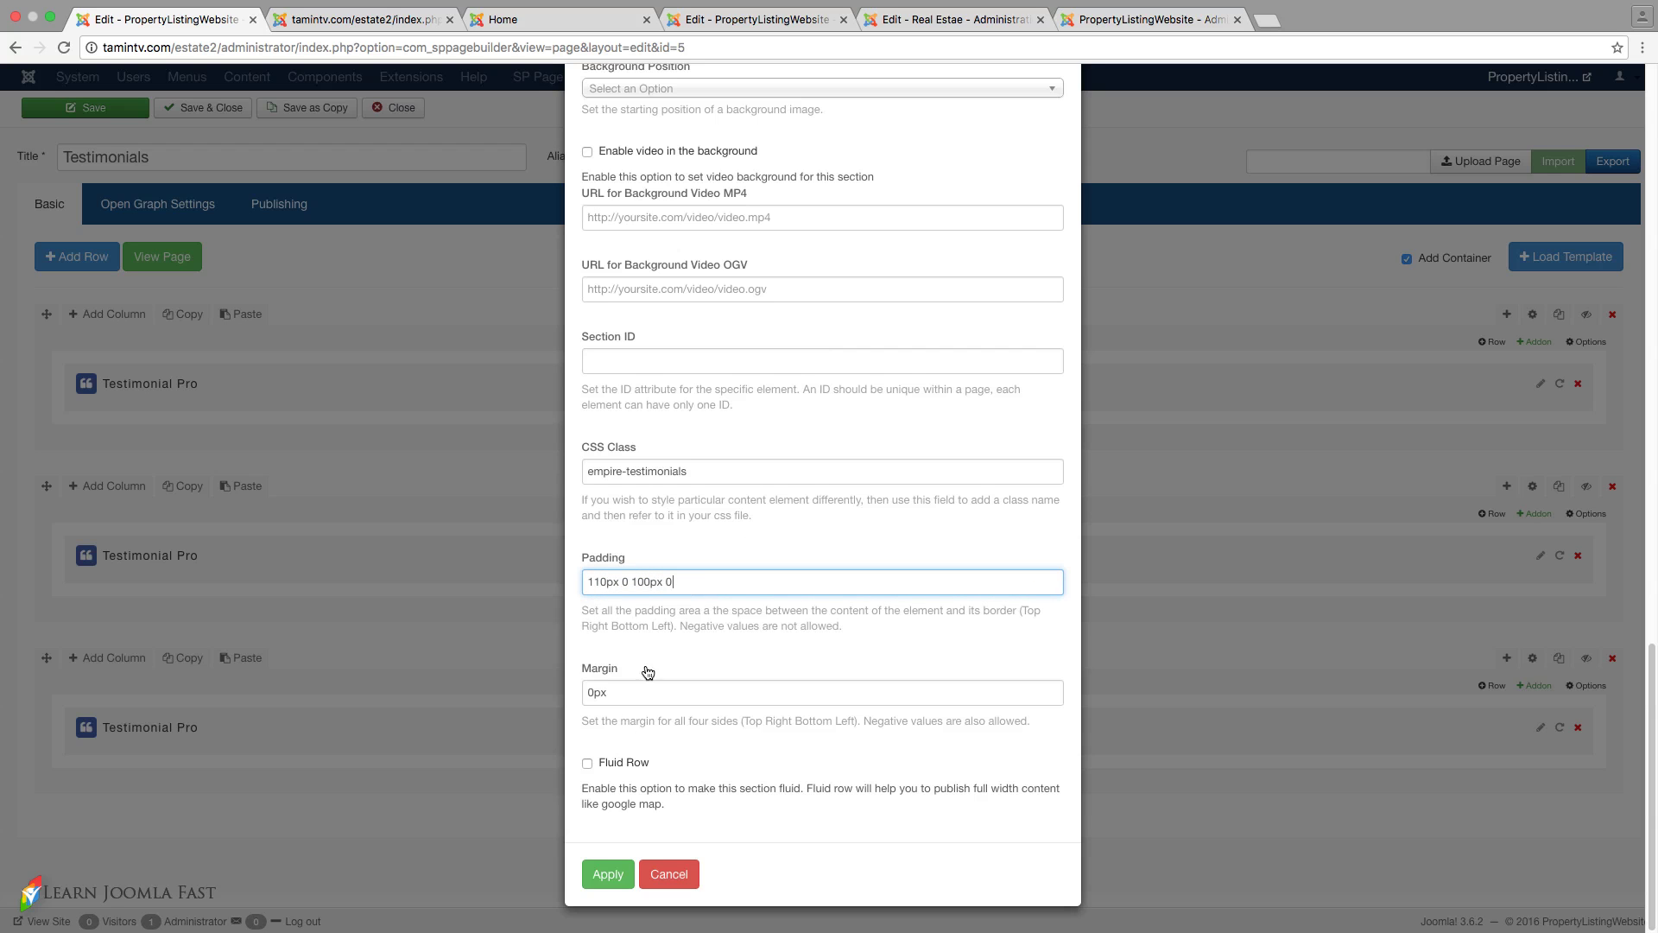
pyautogui.click(606, 875)
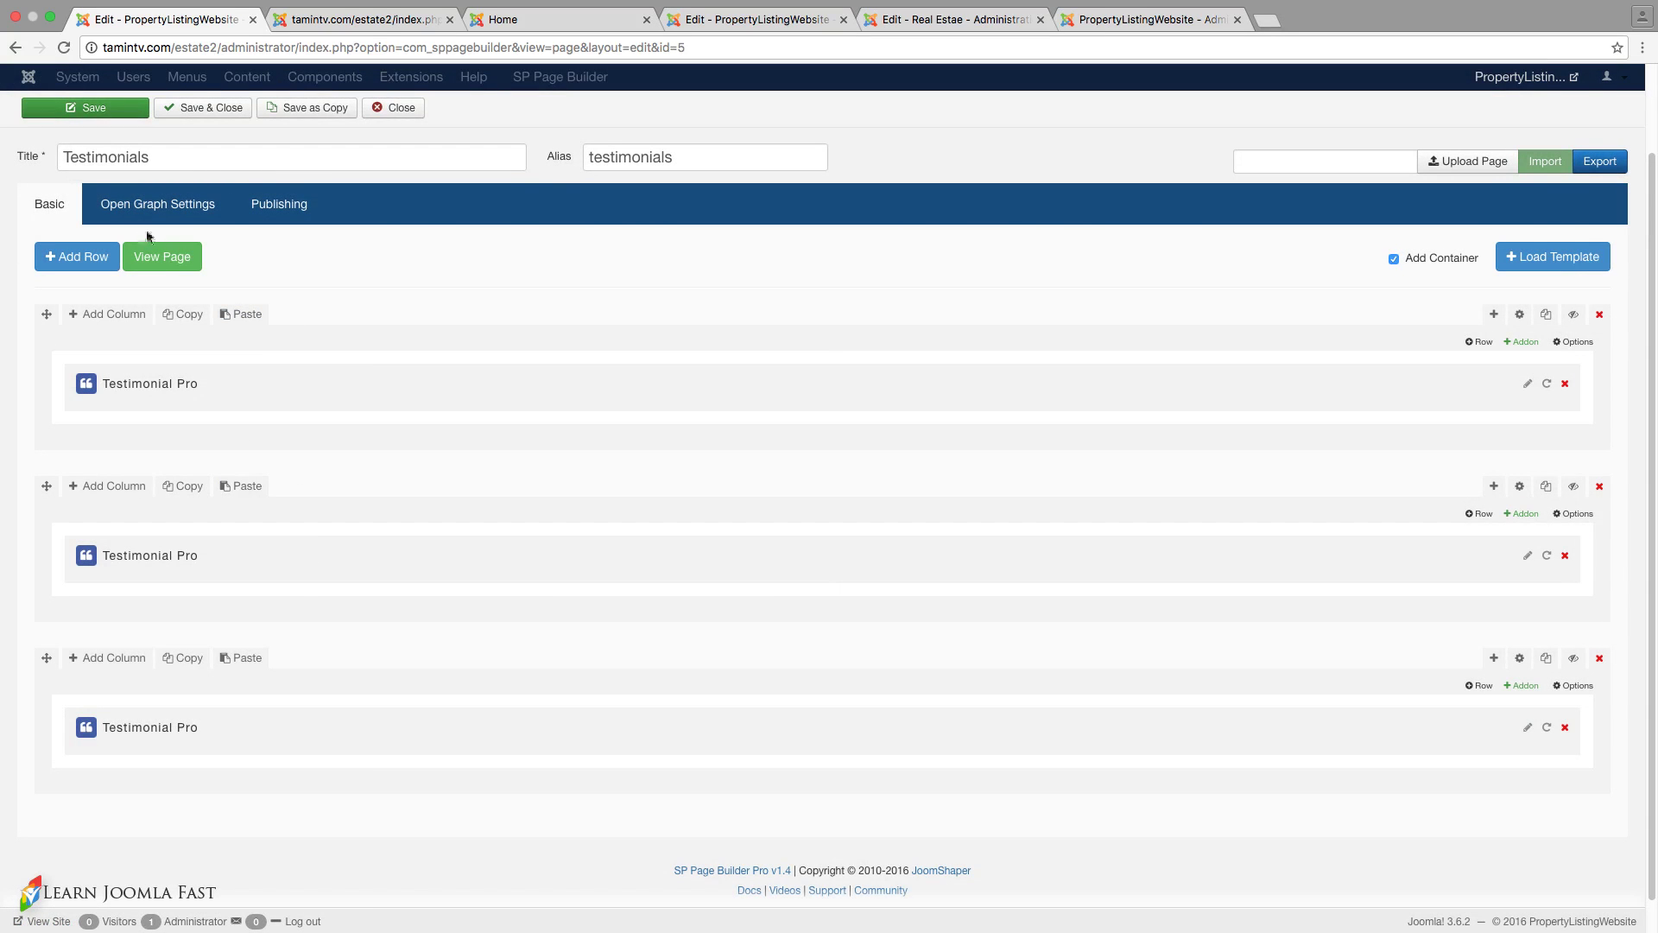
pyautogui.click(156, 255)
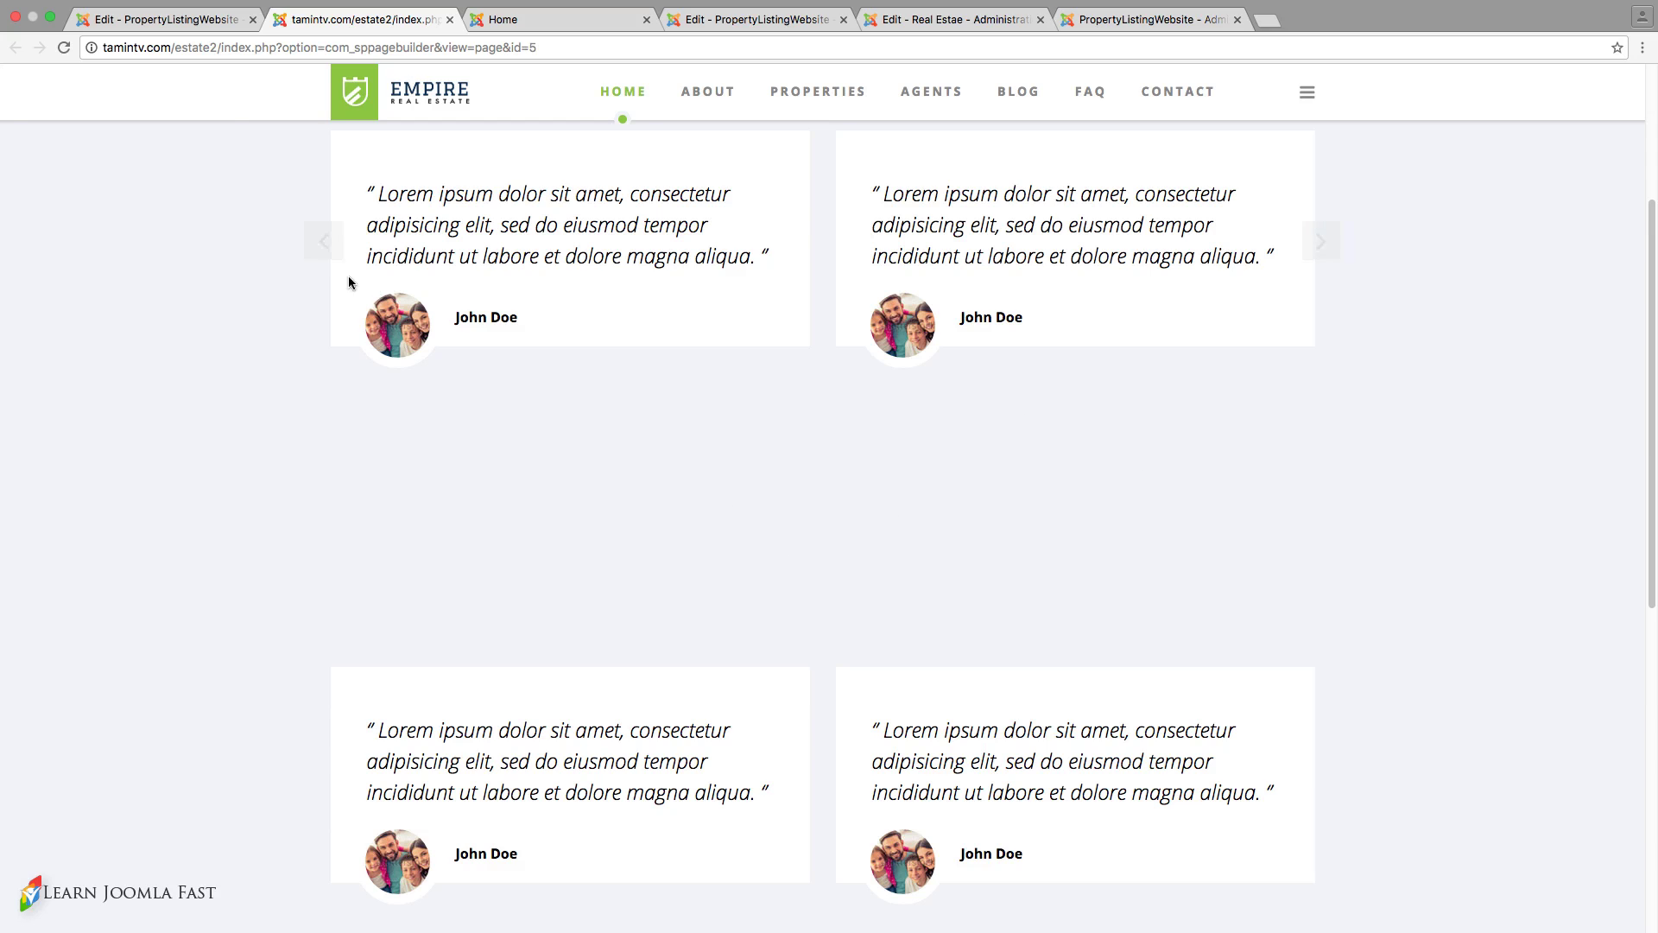
# - Set the second Testimonial Pro row's padding to 50px 0 50px 0 and save the page
pyautogui.click(179, 26)
pyautogui.scroll(-2, 582, 486)
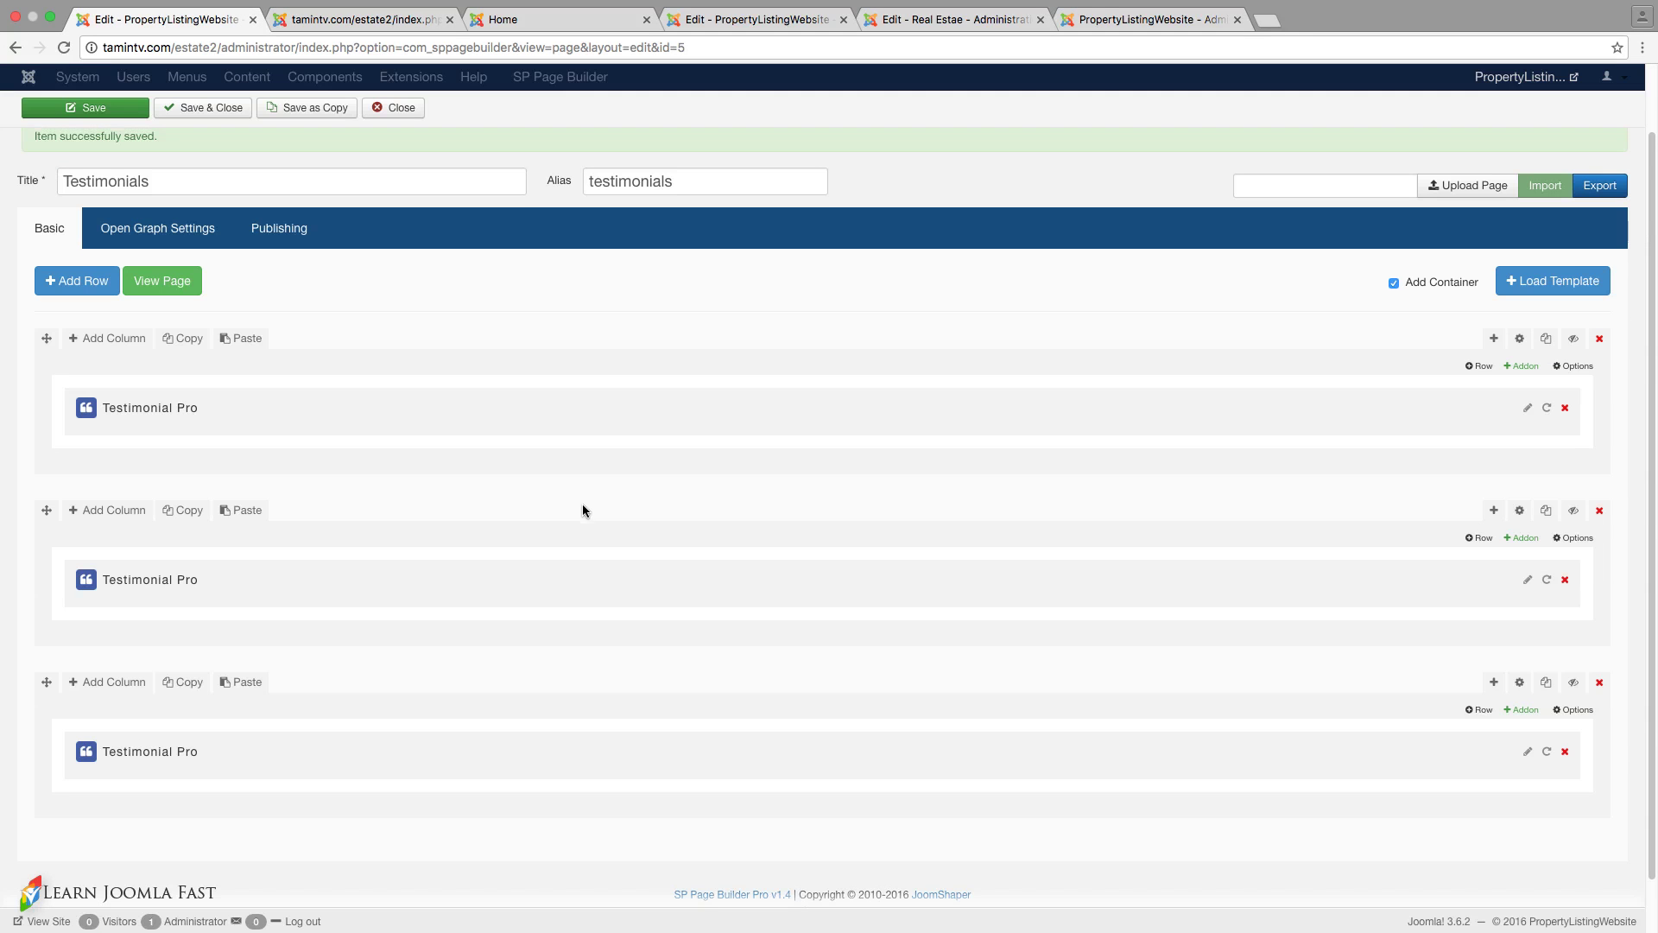
pyautogui.click(1521, 510)
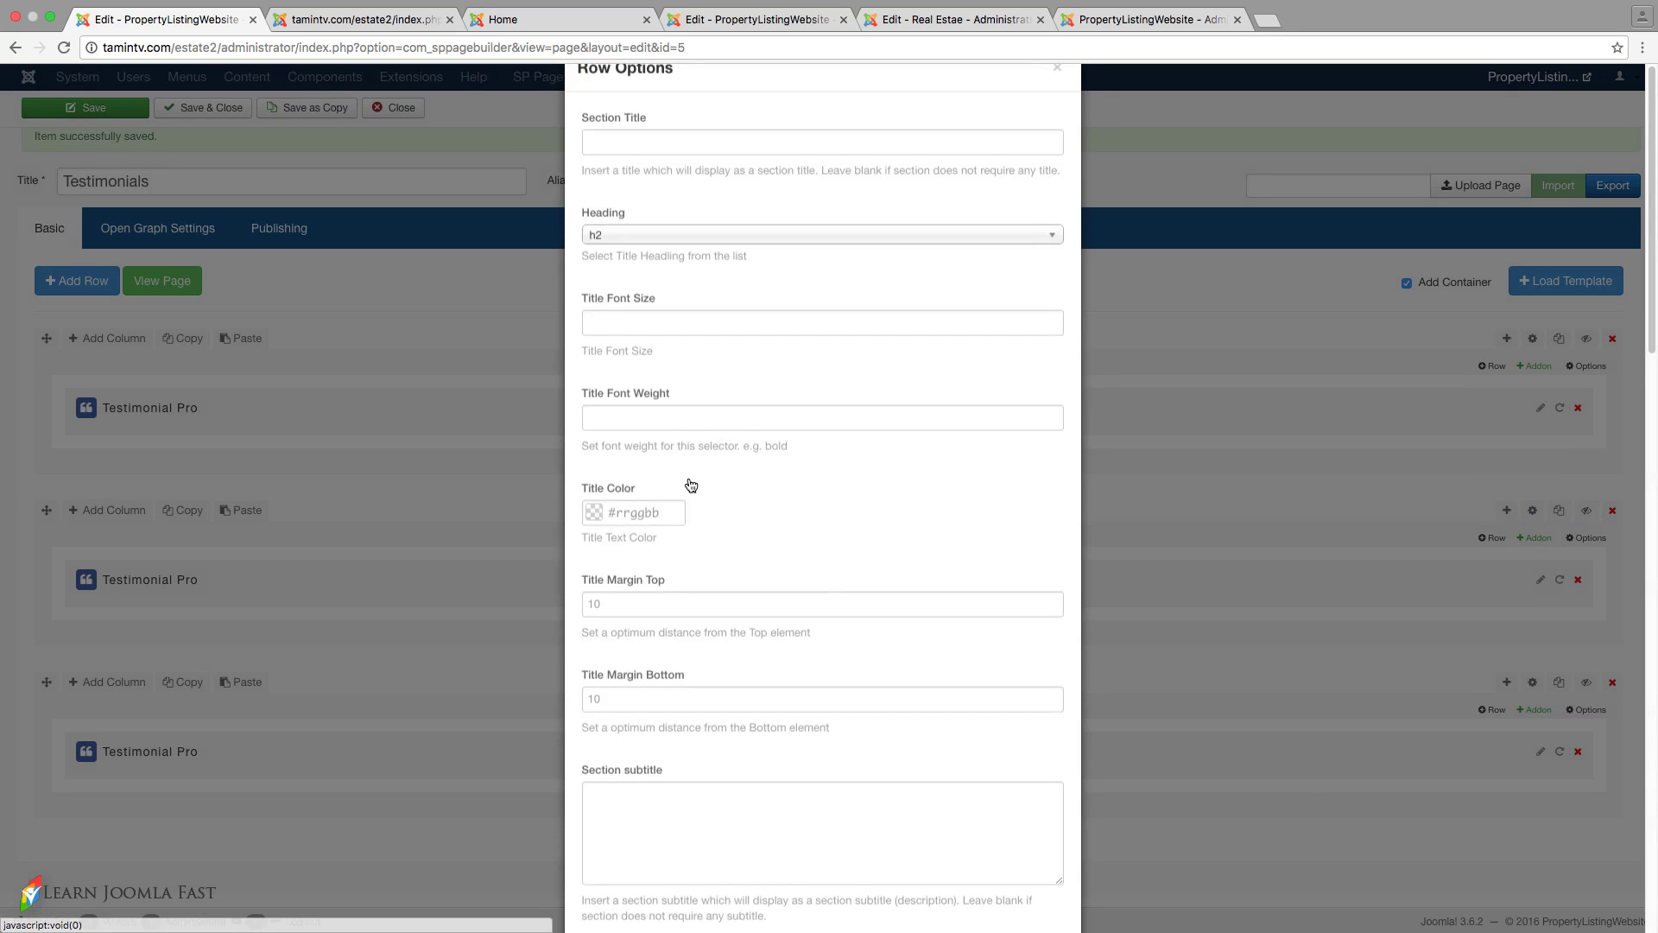
pyautogui.scroll(-8, 726, 544)
pyautogui.scroll(-10, 726, 545)
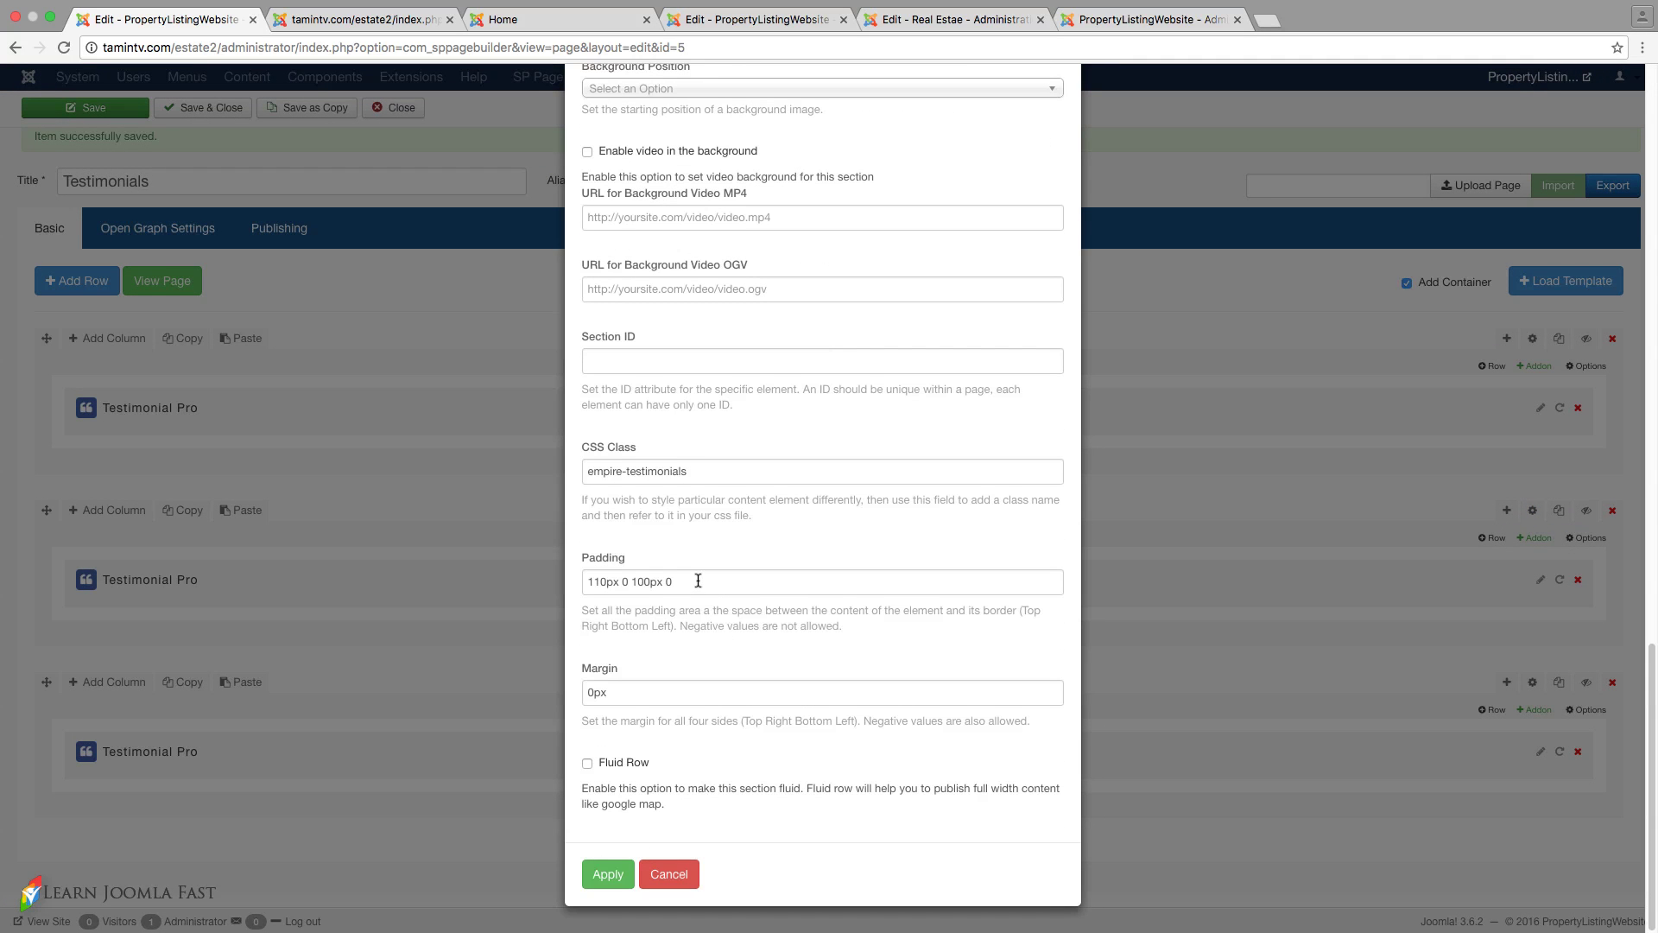
pyautogui.moveTo(691, 581); pyautogui.dragTo(575, 588)
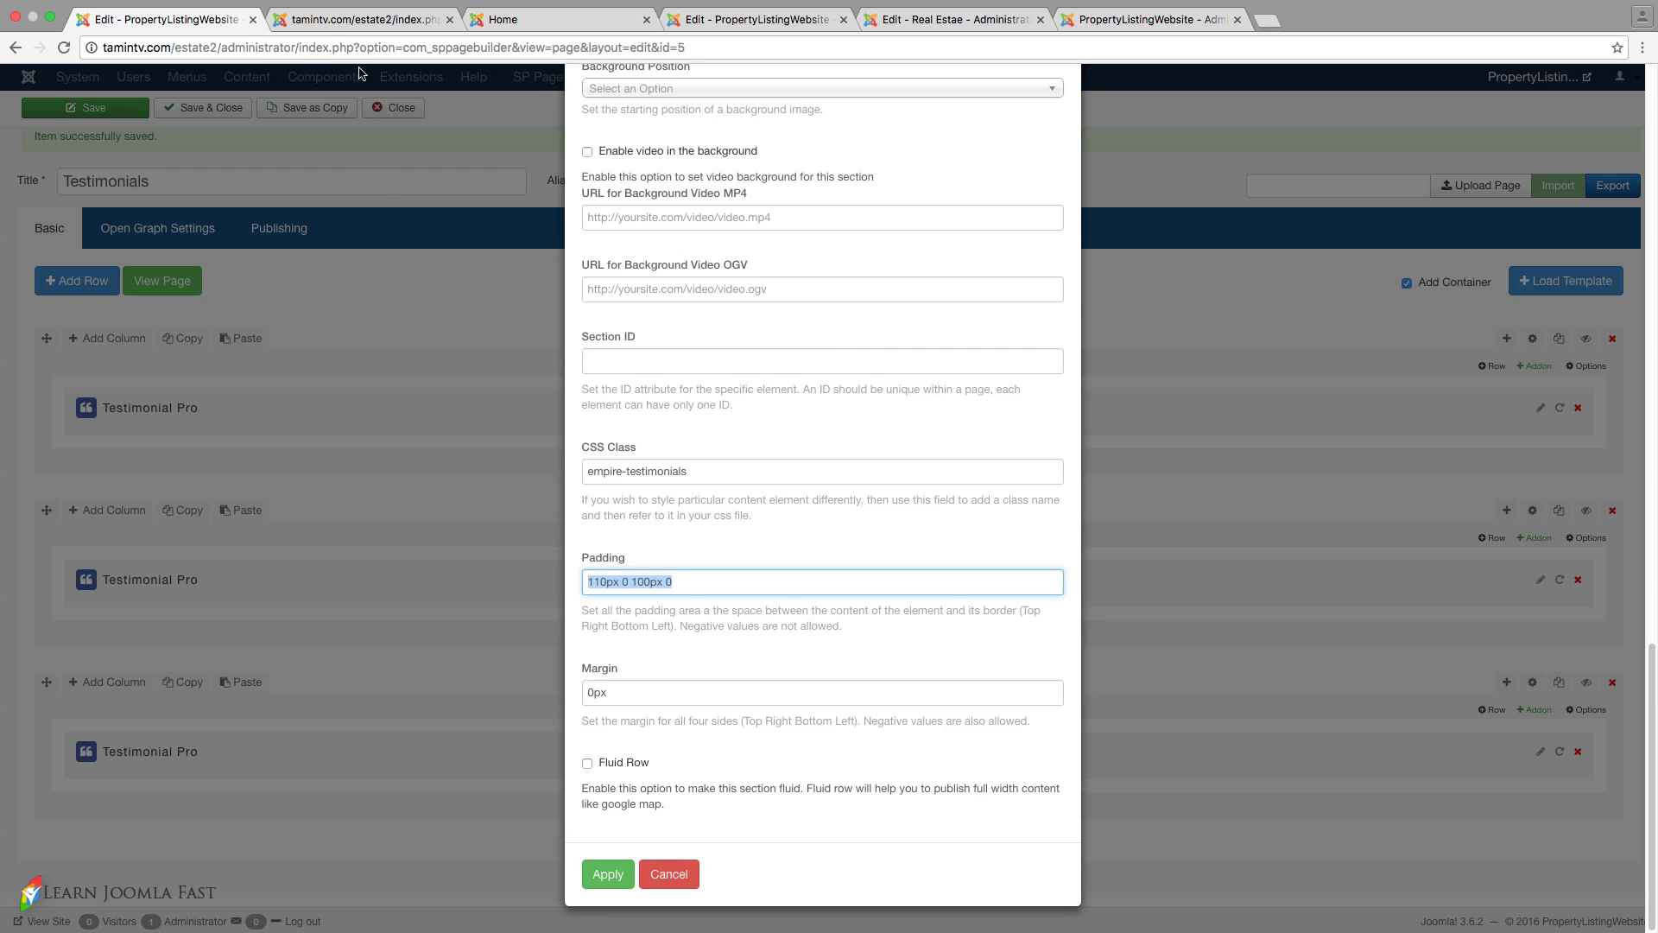
pyautogui.click(363, 19)
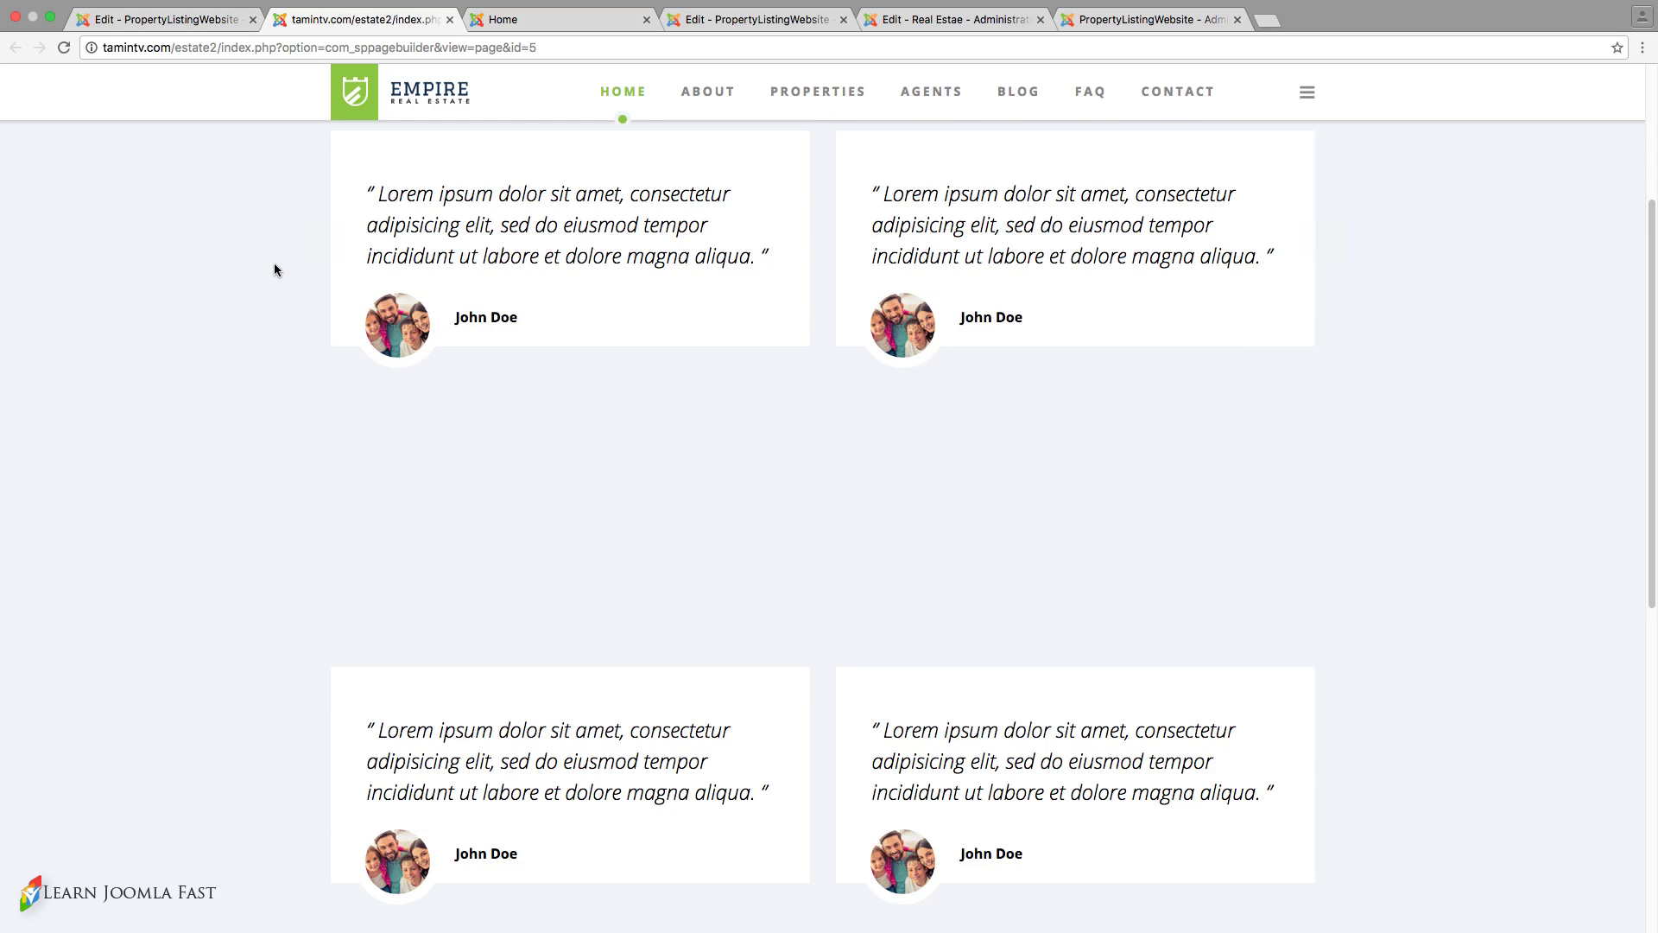
pyautogui.click(195, 22)
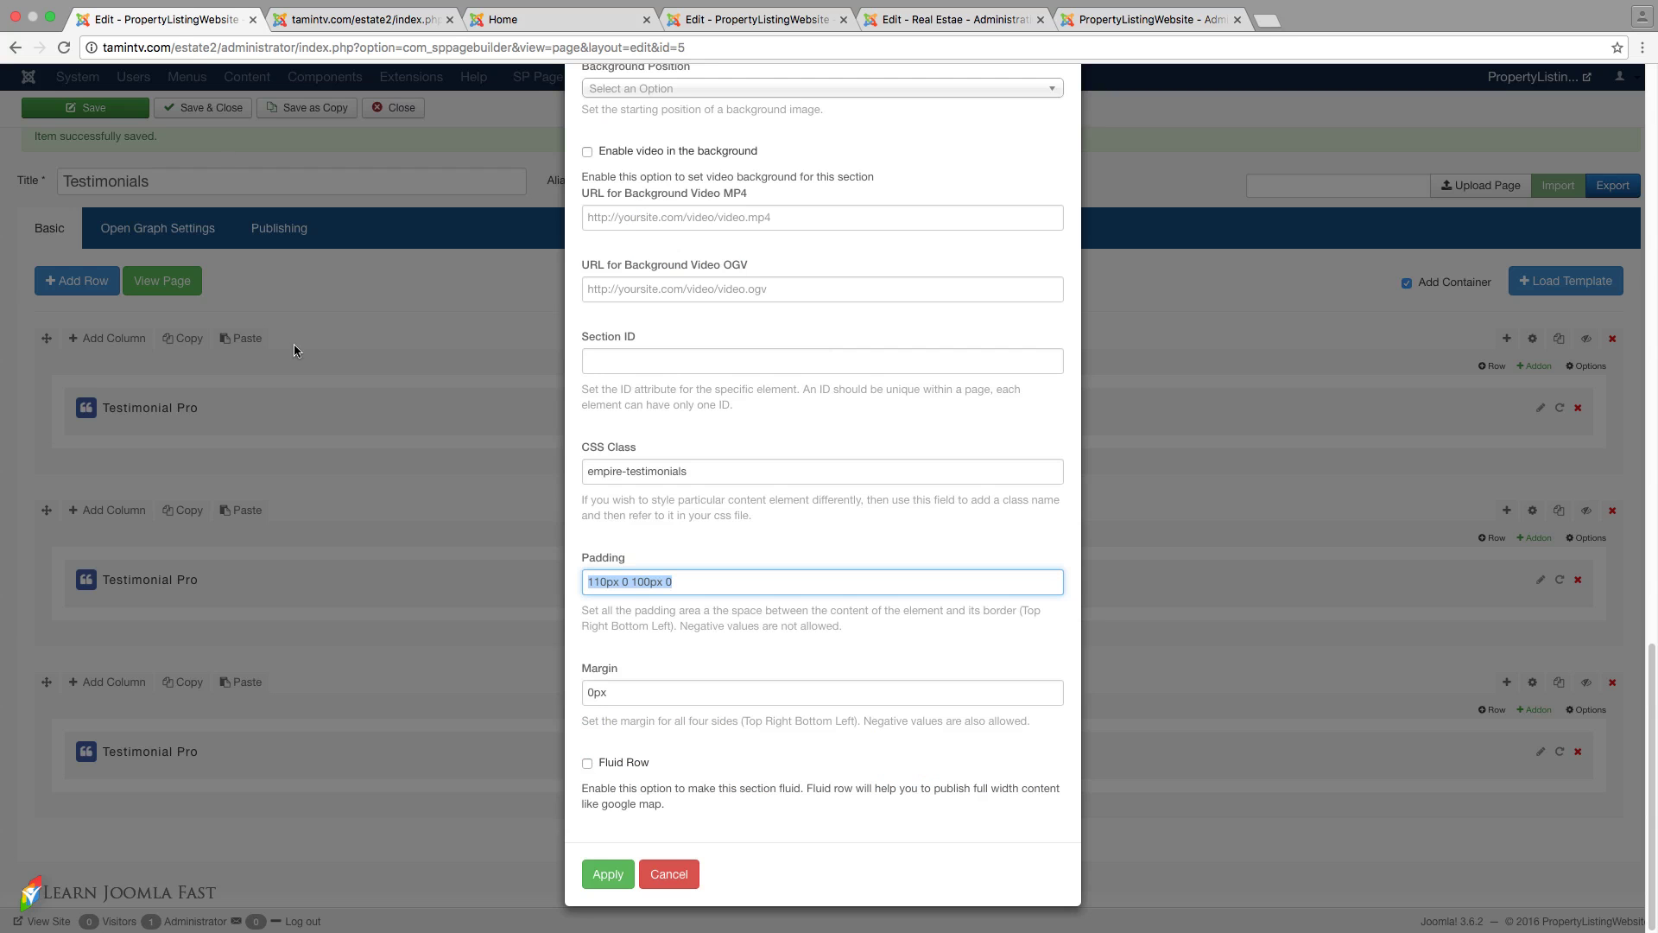
pyautogui.click(608, 584)
pyautogui.moveTo(603, 584); pyautogui.dragTo(586, 581)
pyautogui.write('40')
pyautogui.moveTo(642, 587); pyautogui.dragTo(634, 589)
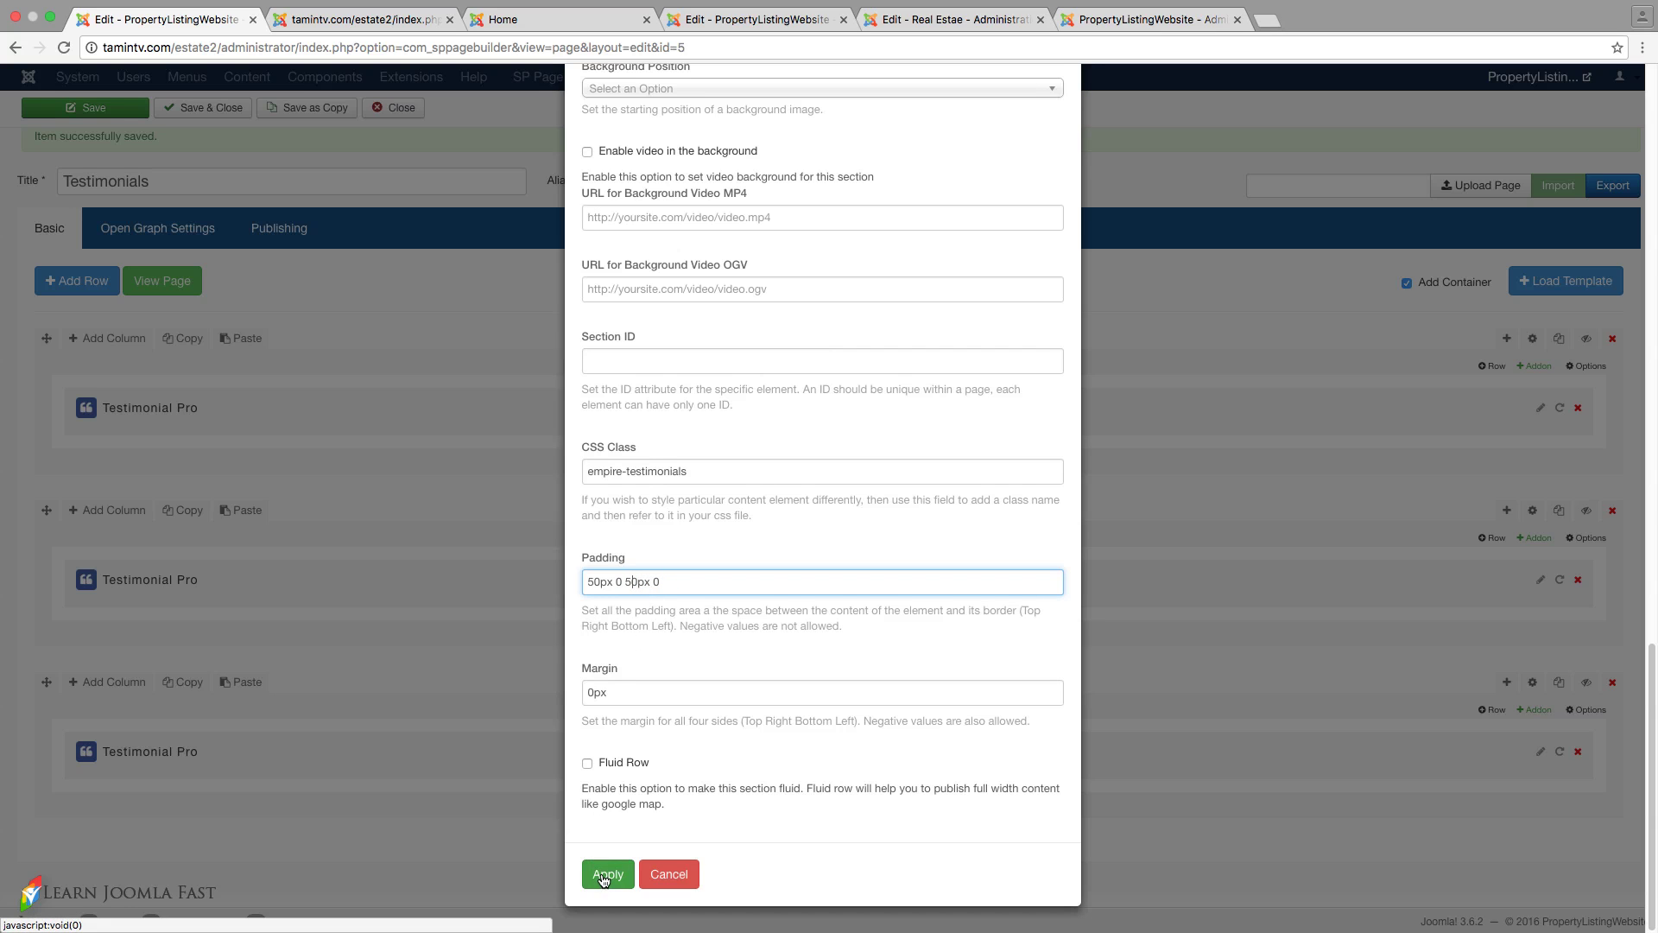
pyautogui.click(605, 874)
pyautogui.click(119, 115)
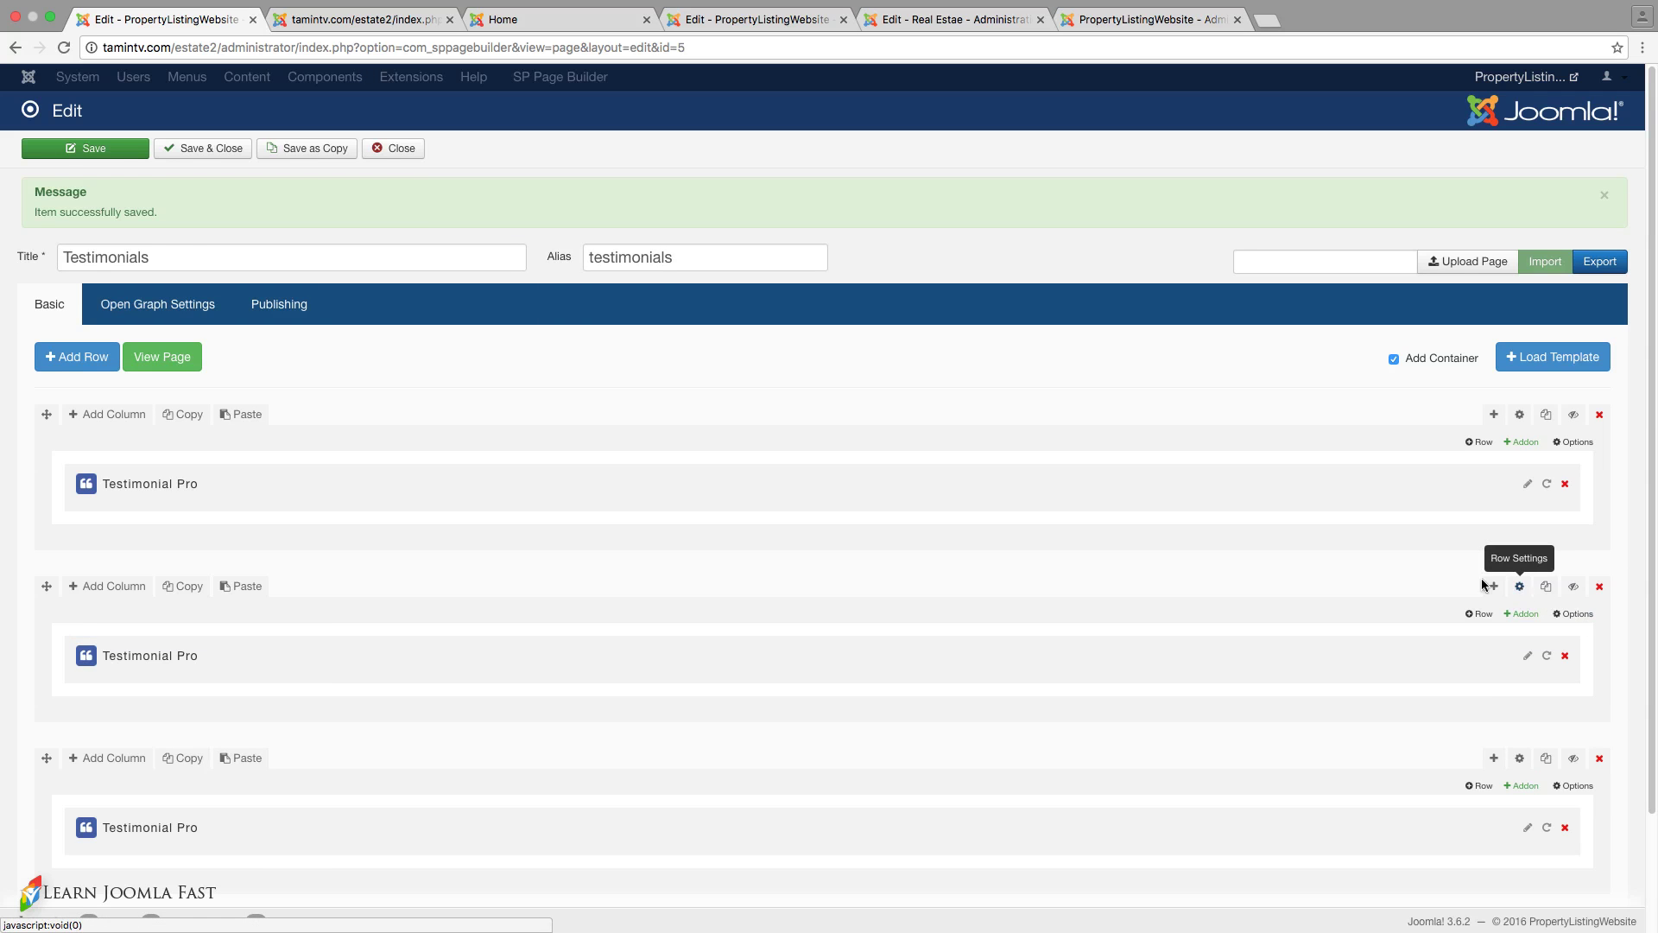
# - Clear the second row's padding and margin values and check the spacing between testimonials in the preview
pyautogui.click(1519, 587)
pyautogui.scroll(-15, 795, 527)
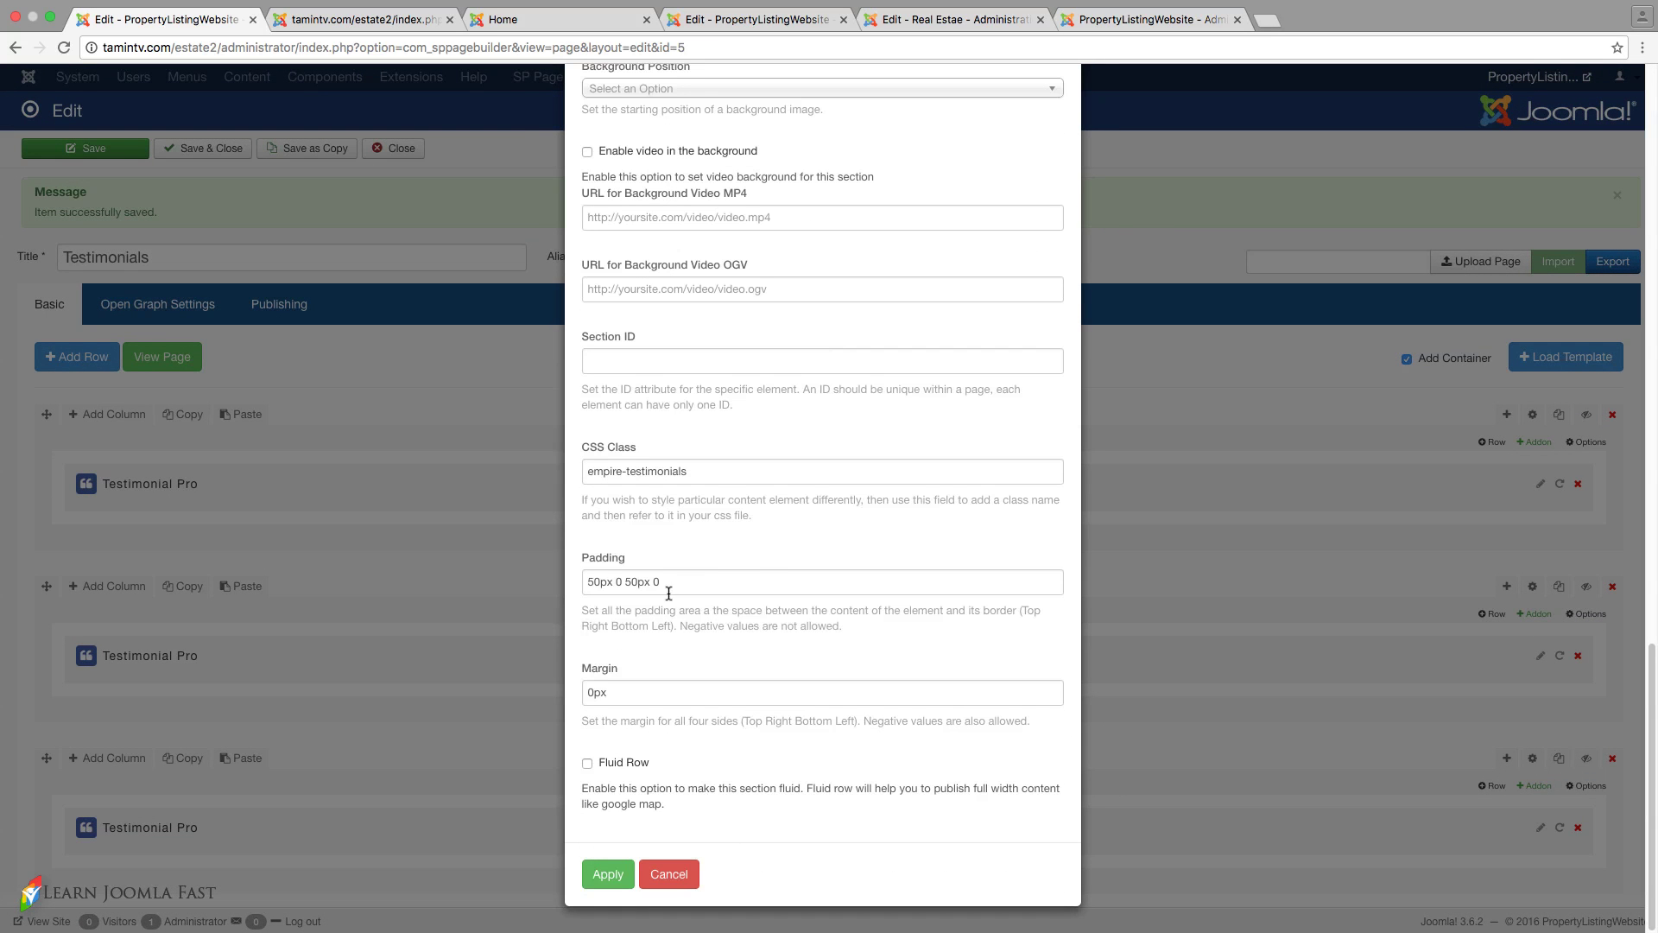
pyautogui.tripleClick(677, 581)
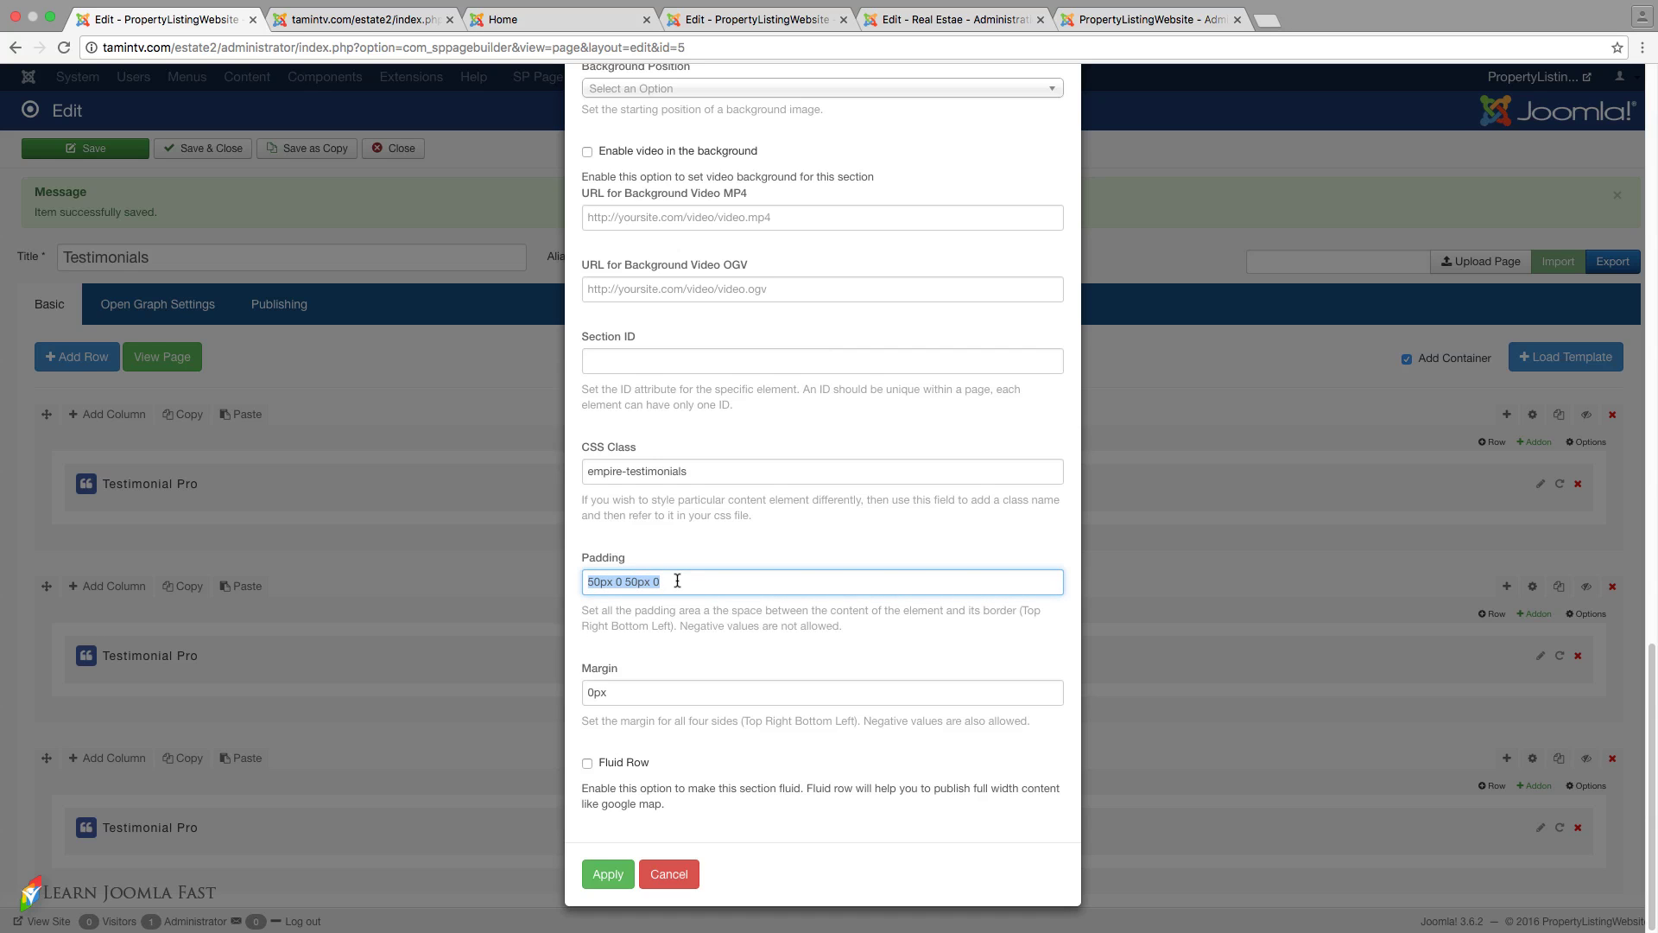
pyautogui.press('BackSpace')
pyautogui.tripleClick(624, 692)
pyautogui.press('BackSpace')
pyautogui.click(608, 874)
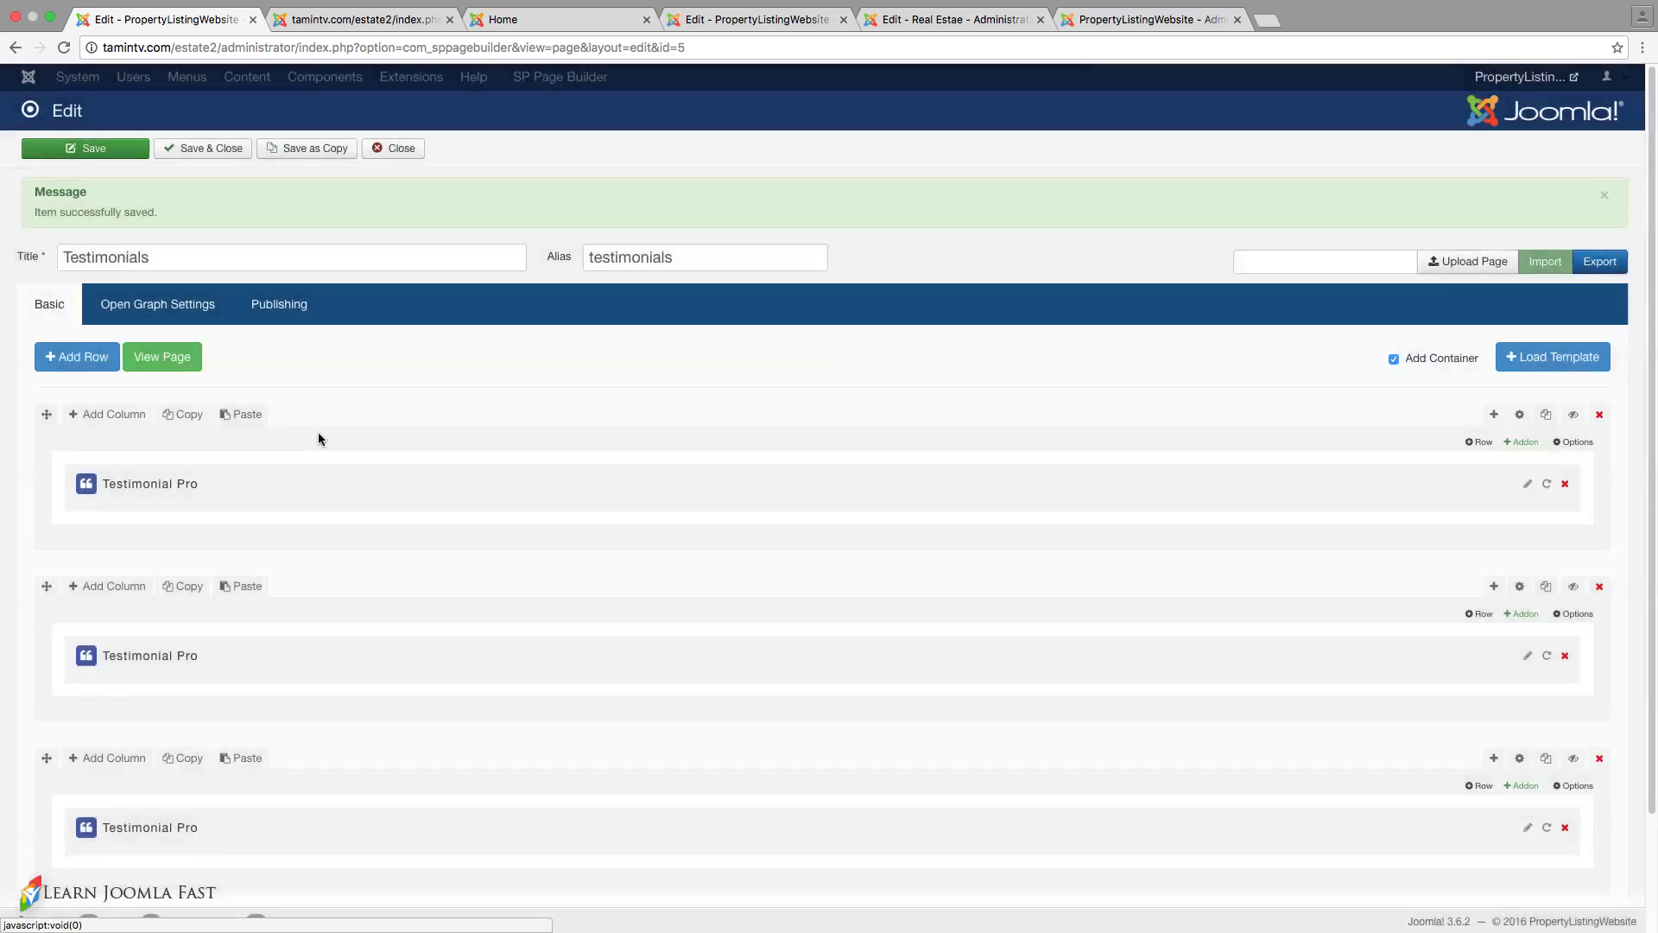
pyautogui.click(359, 21)
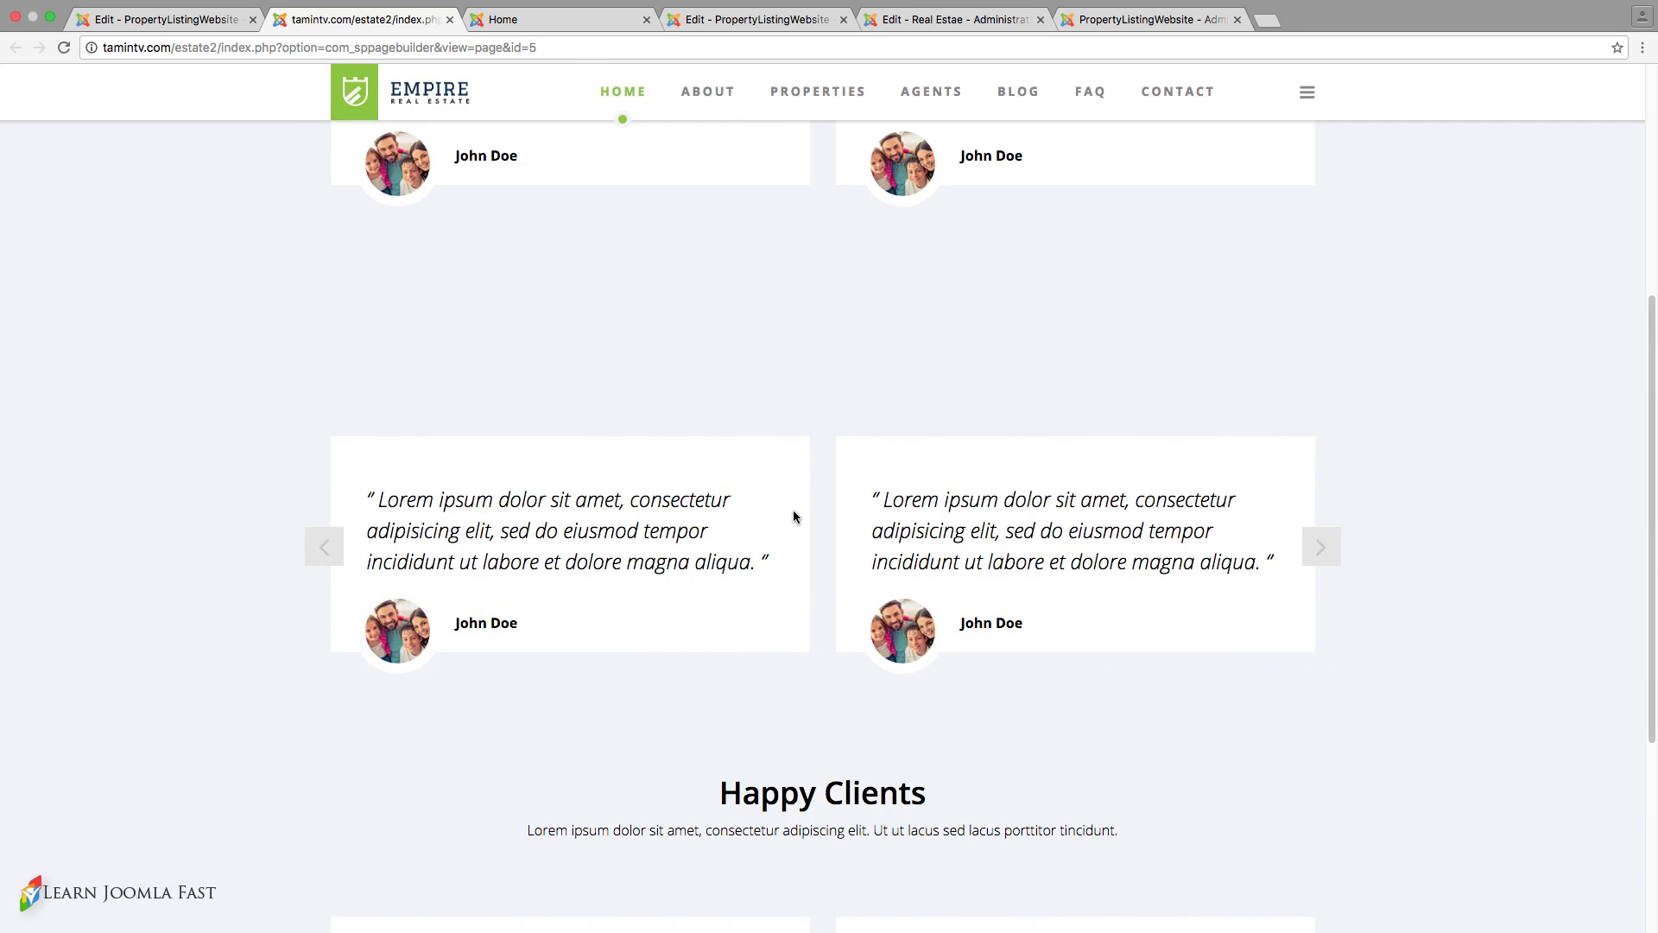
pyautogui.scroll(1, 793, 511)
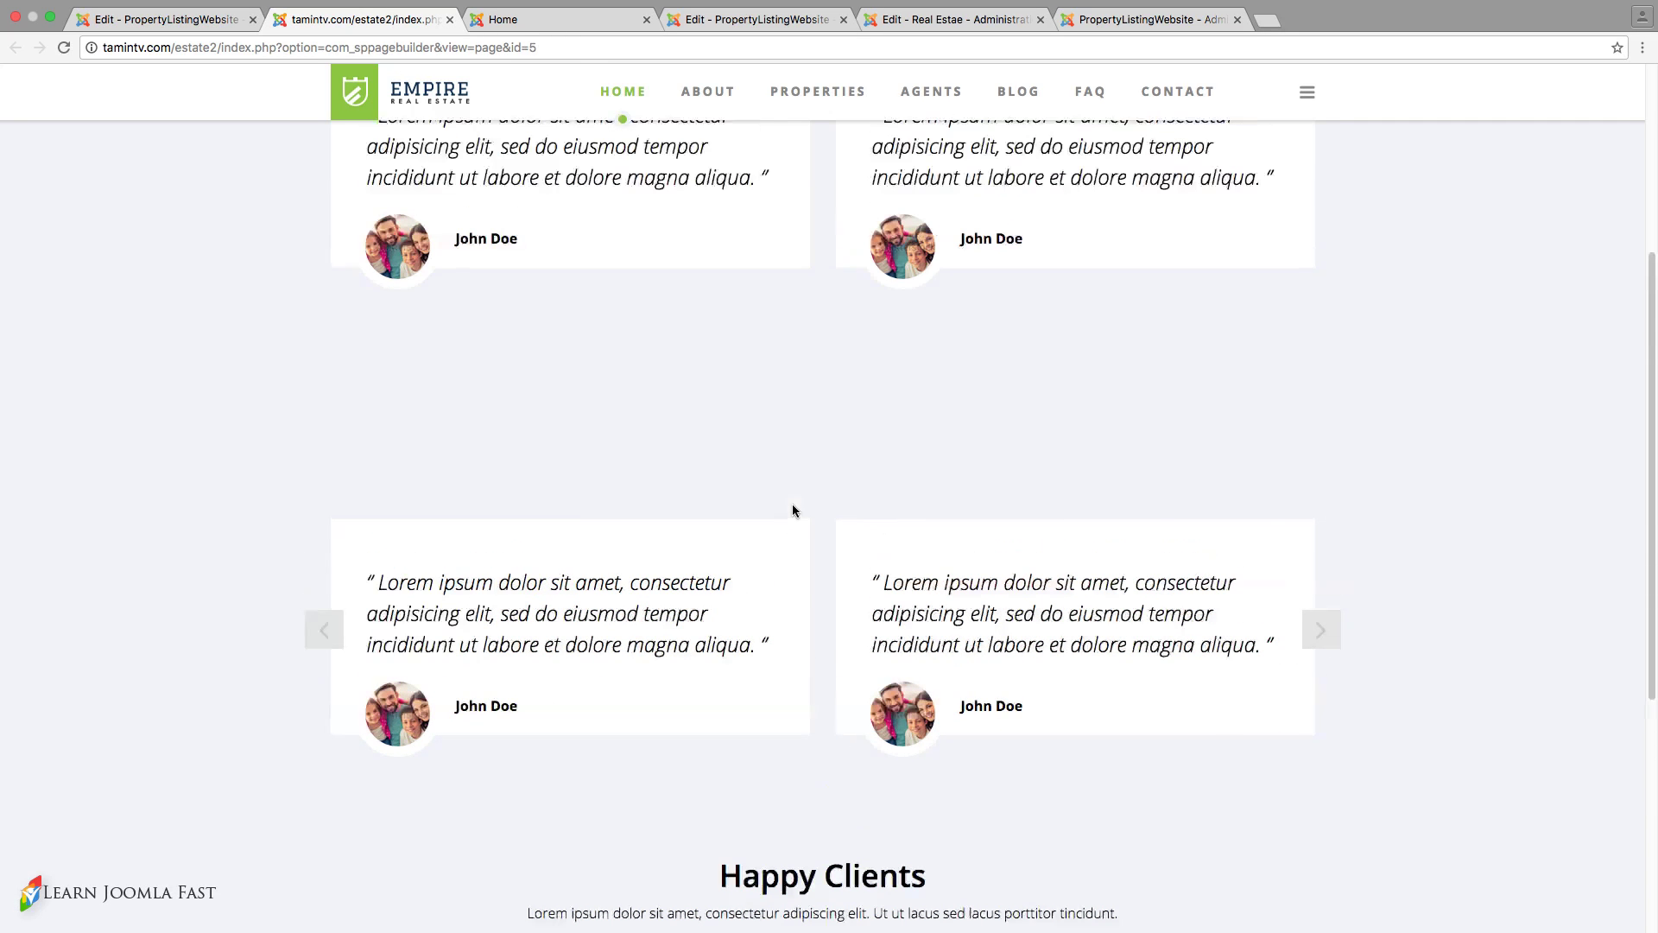
pyautogui.click(183, 22)
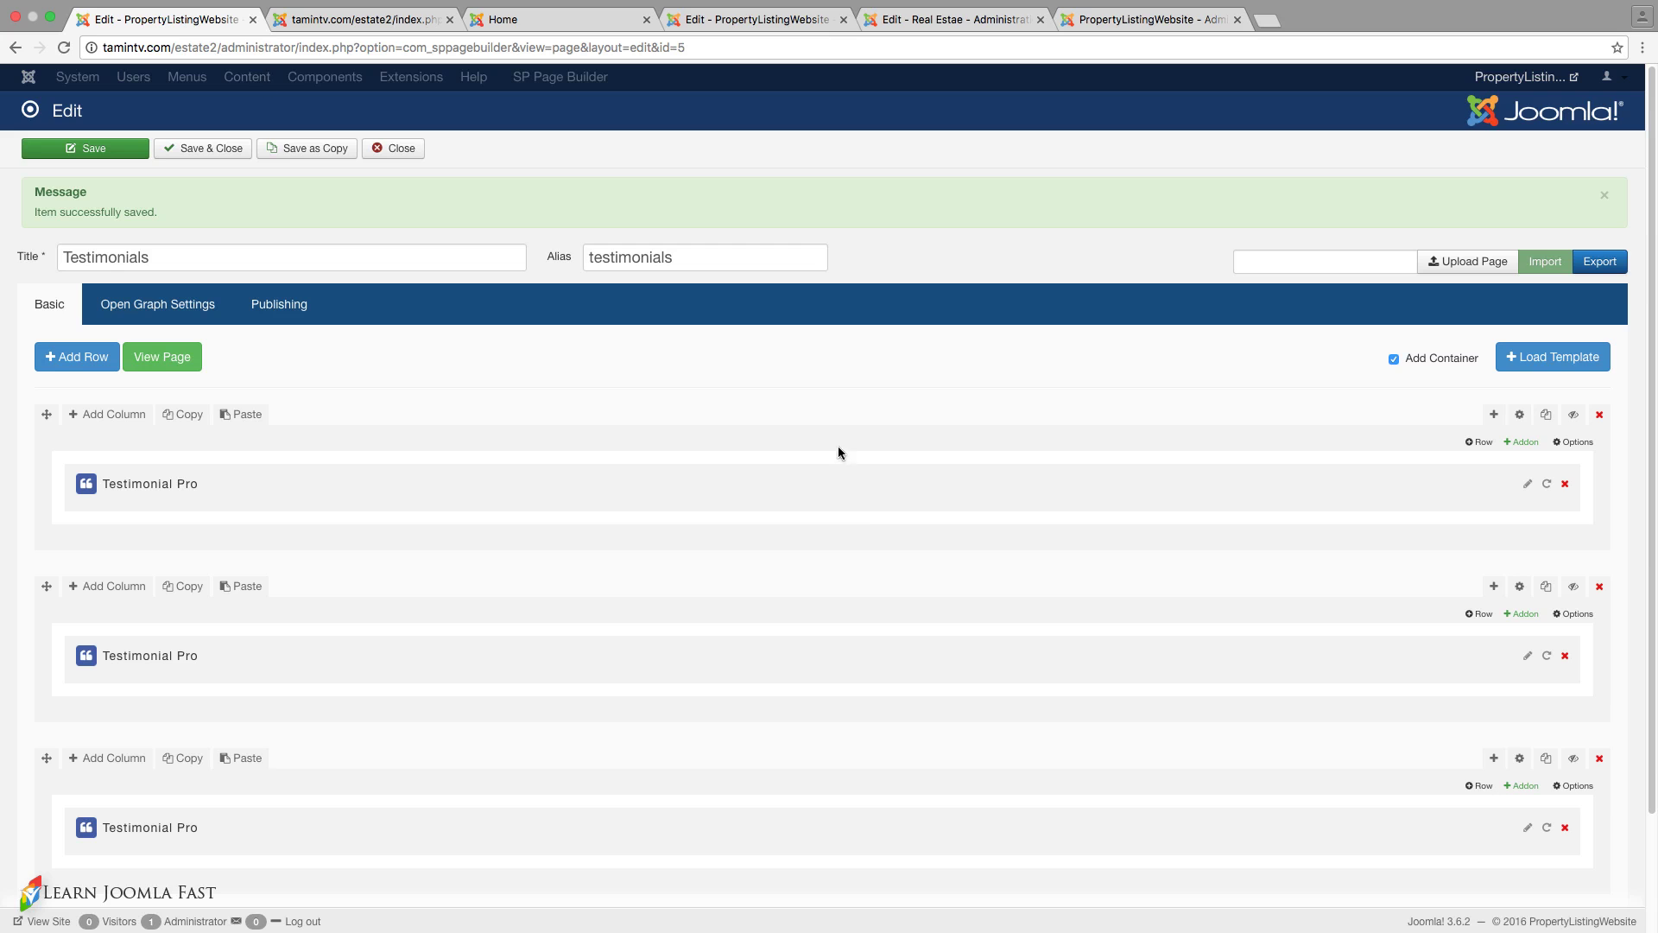
# - Move the second row's Testimonial Pro addon below the one in the first row, then save and reload the preview
pyautogui.moveTo(607, 640); pyautogui.dragTo(596, 536)
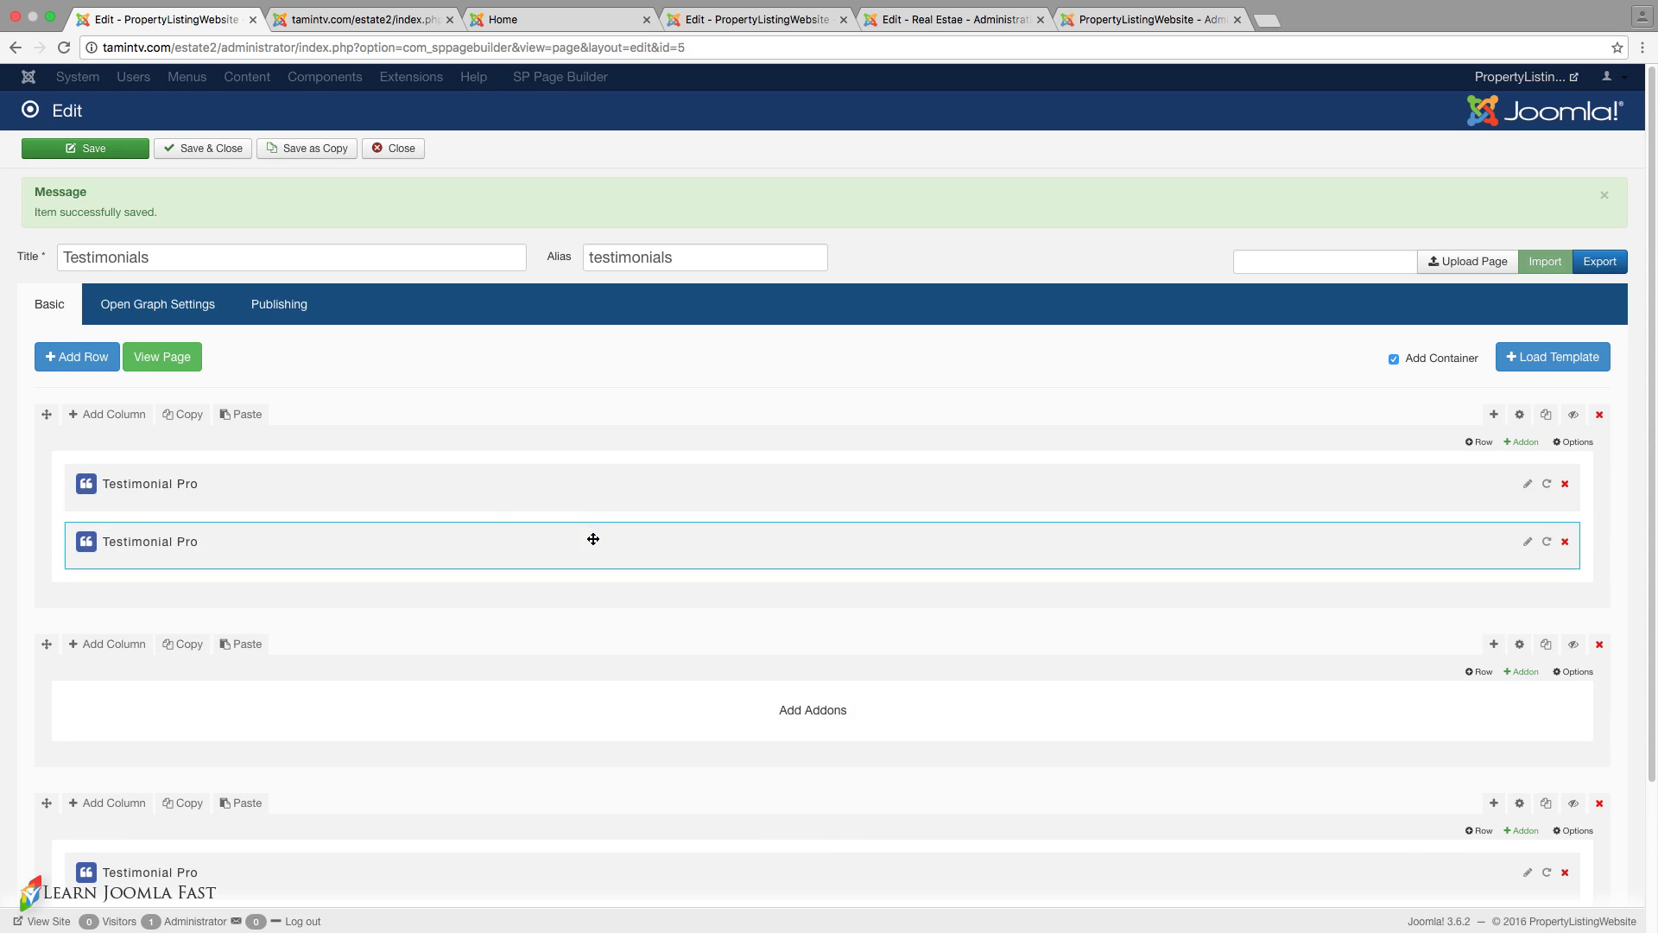
pyautogui.click(116, 149)
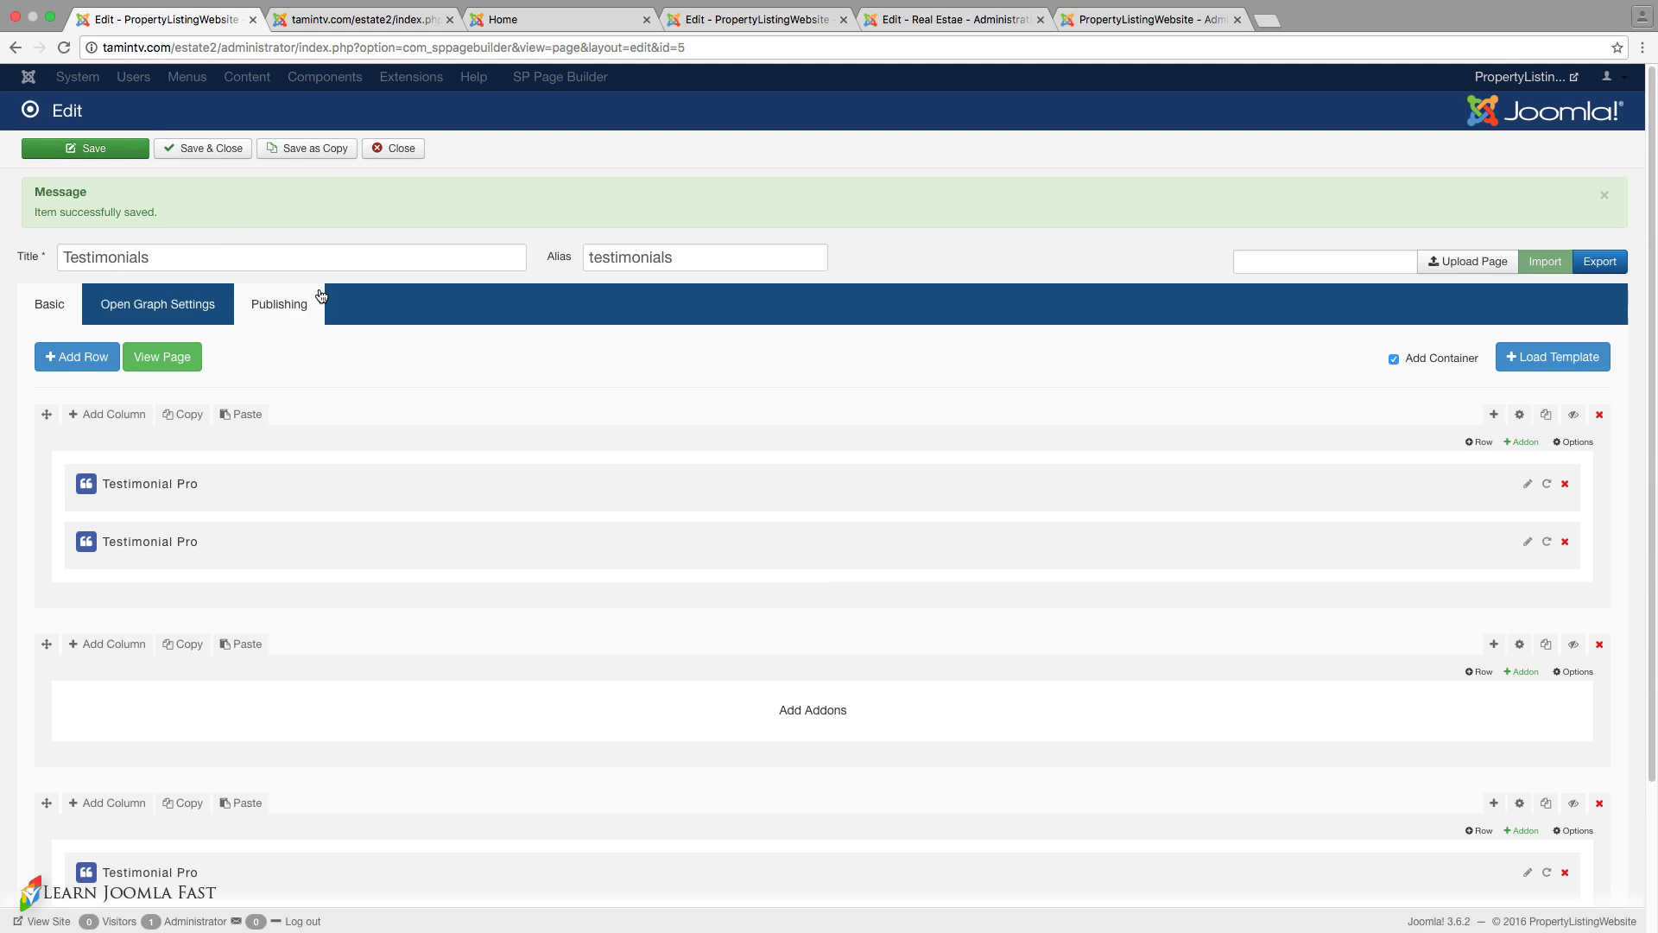
pyautogui.click(370, 22)
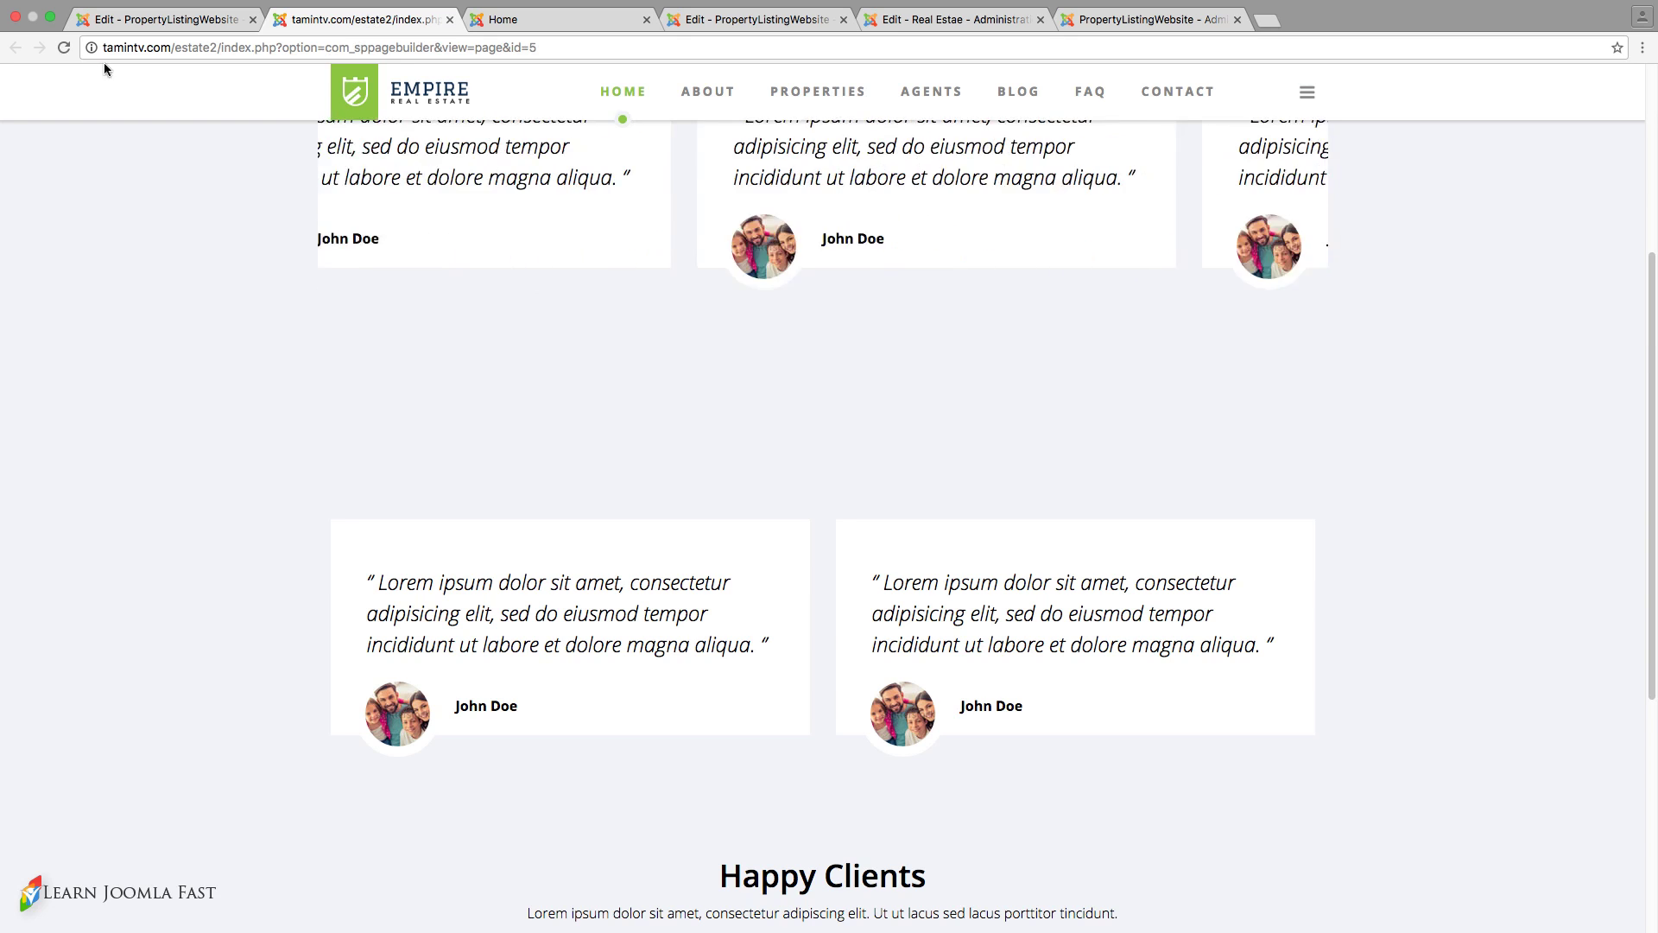
pyautogui.click(65, 48)
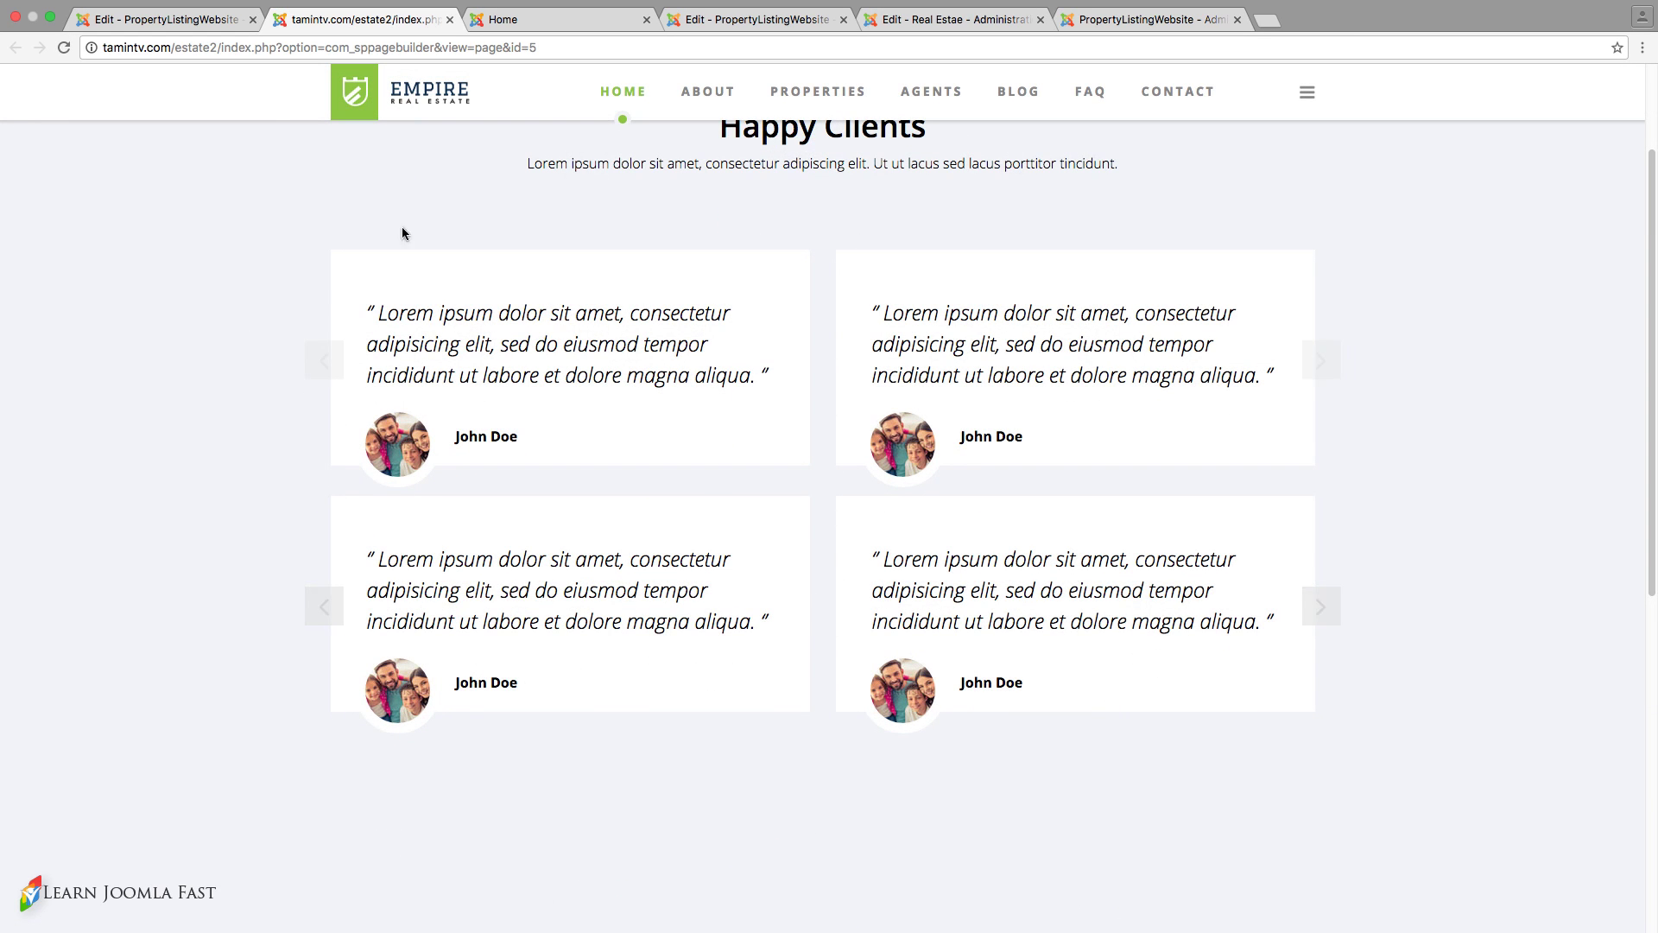
# - Duplicate the Testimonial Pro addon twice within the first row to make four stacked addons
pyautogui.click(177, 19)
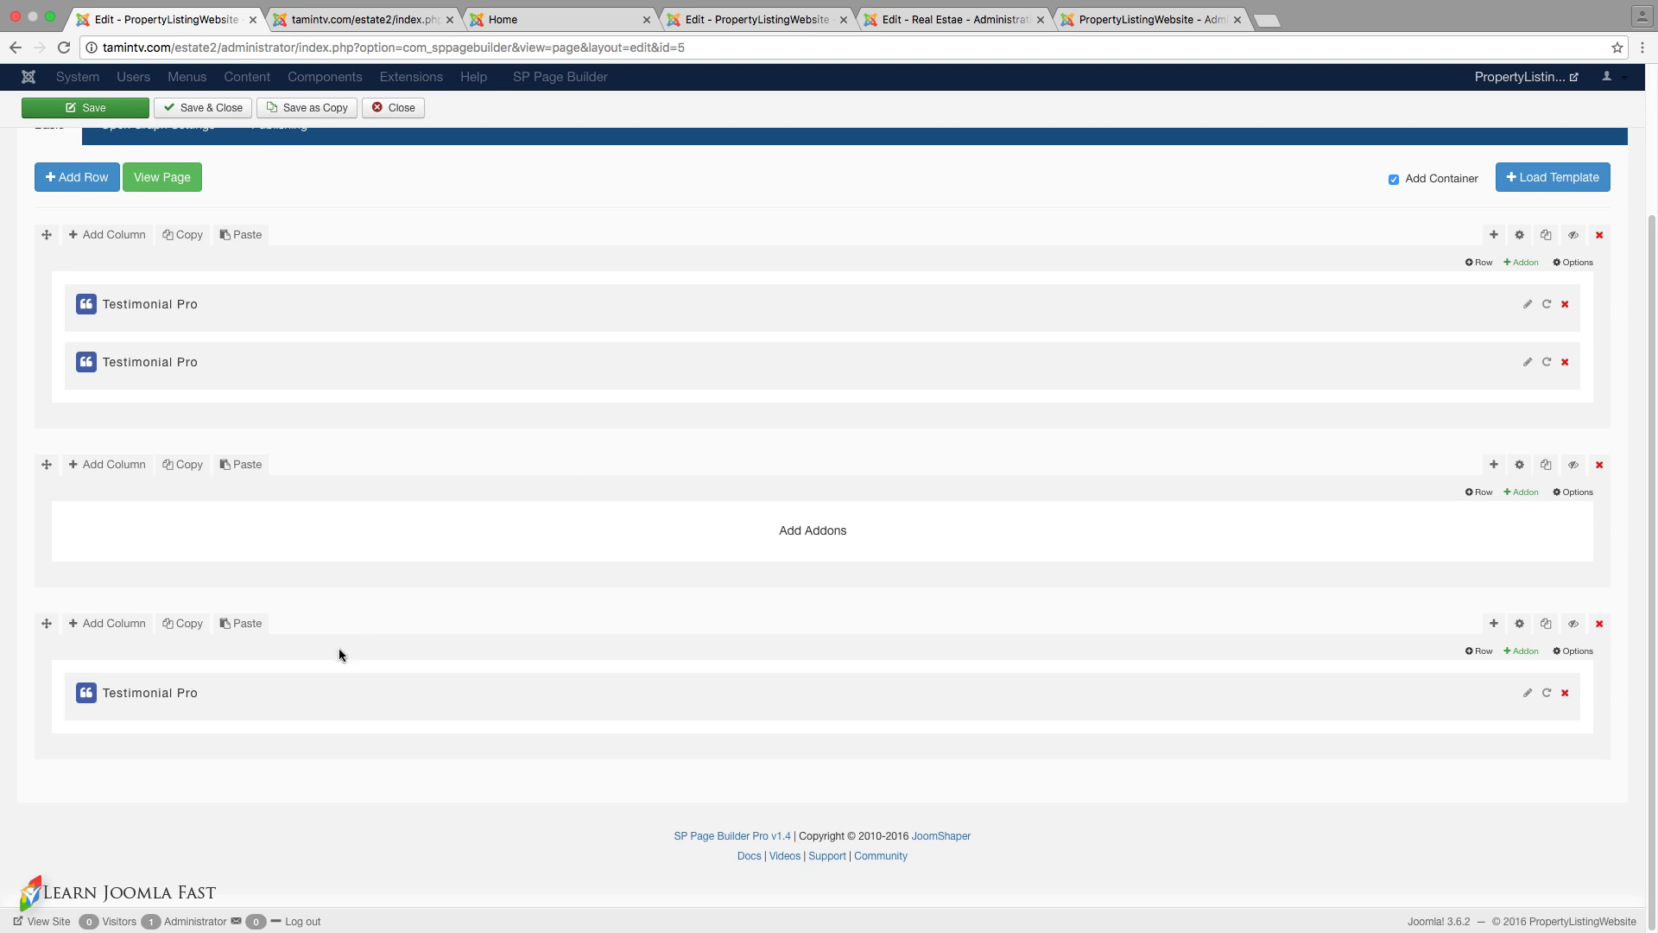
pyautogui.scroll(1, 328, 690)
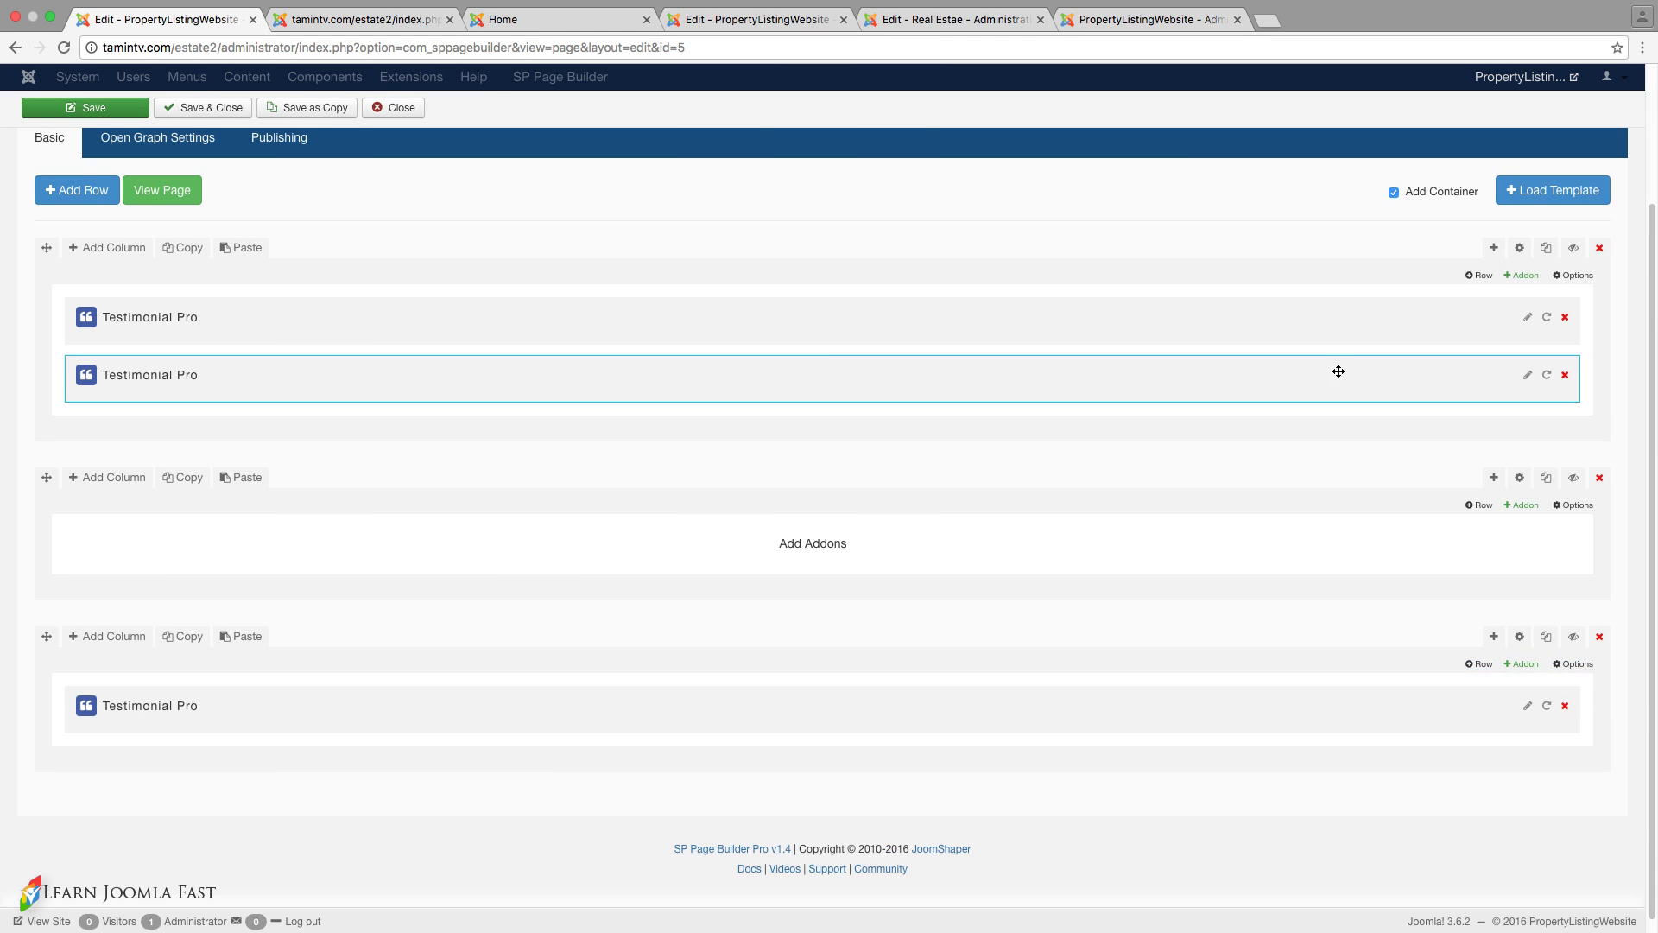
pyautogui.click(1547, 377)
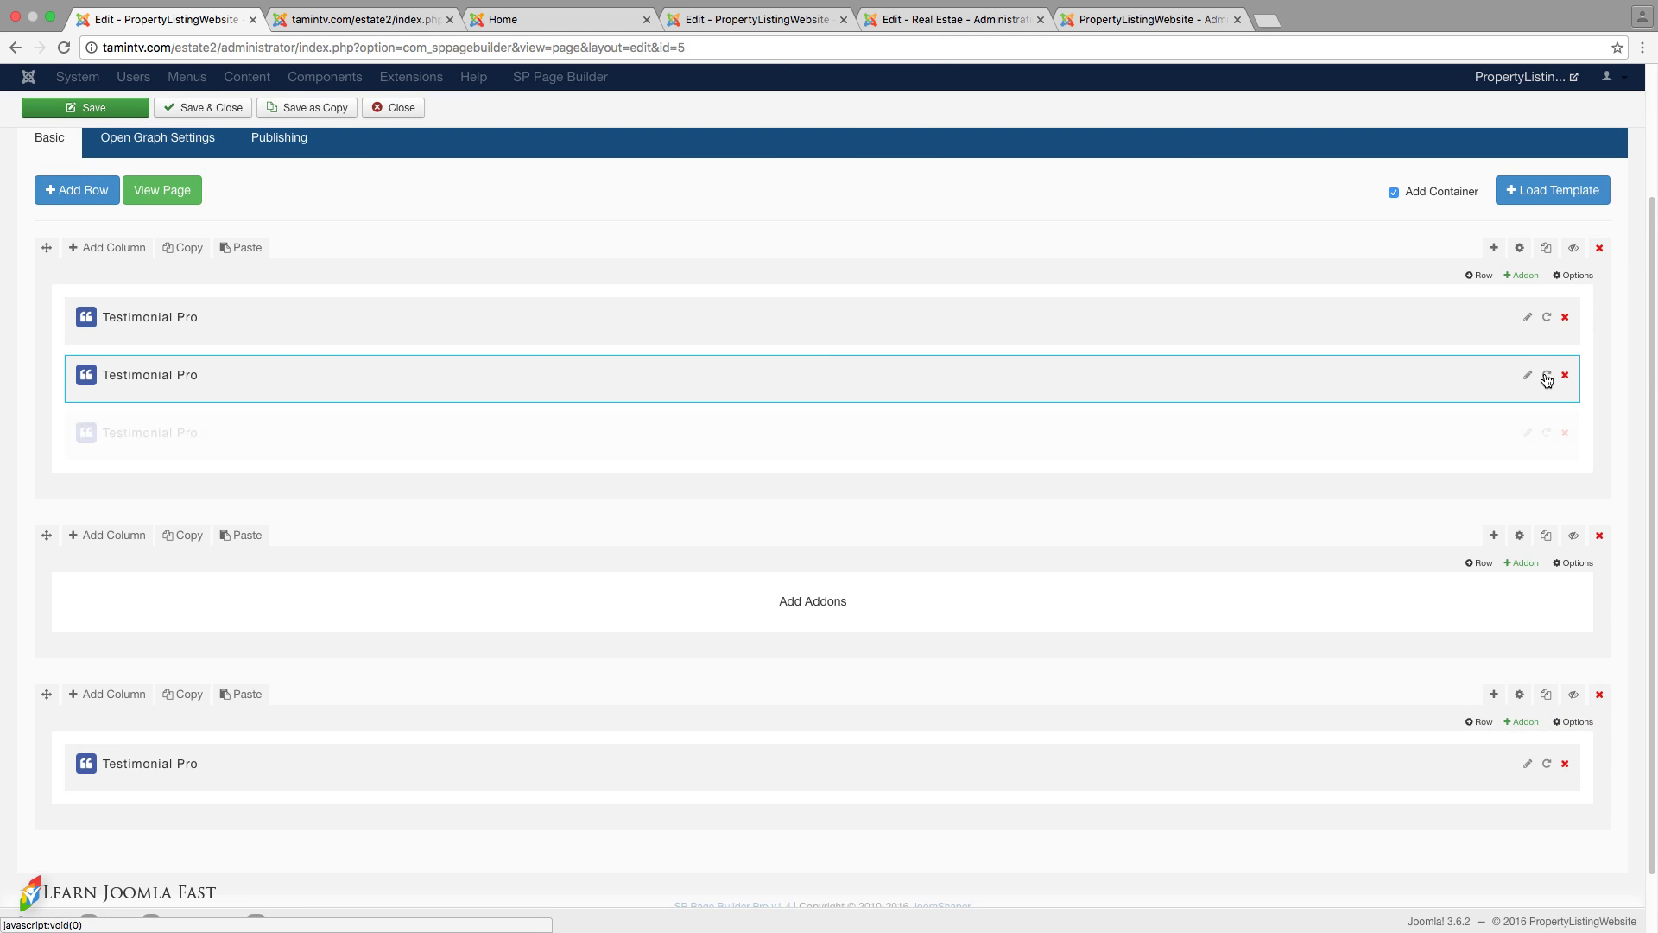
pyautogui.click(1547, 433)
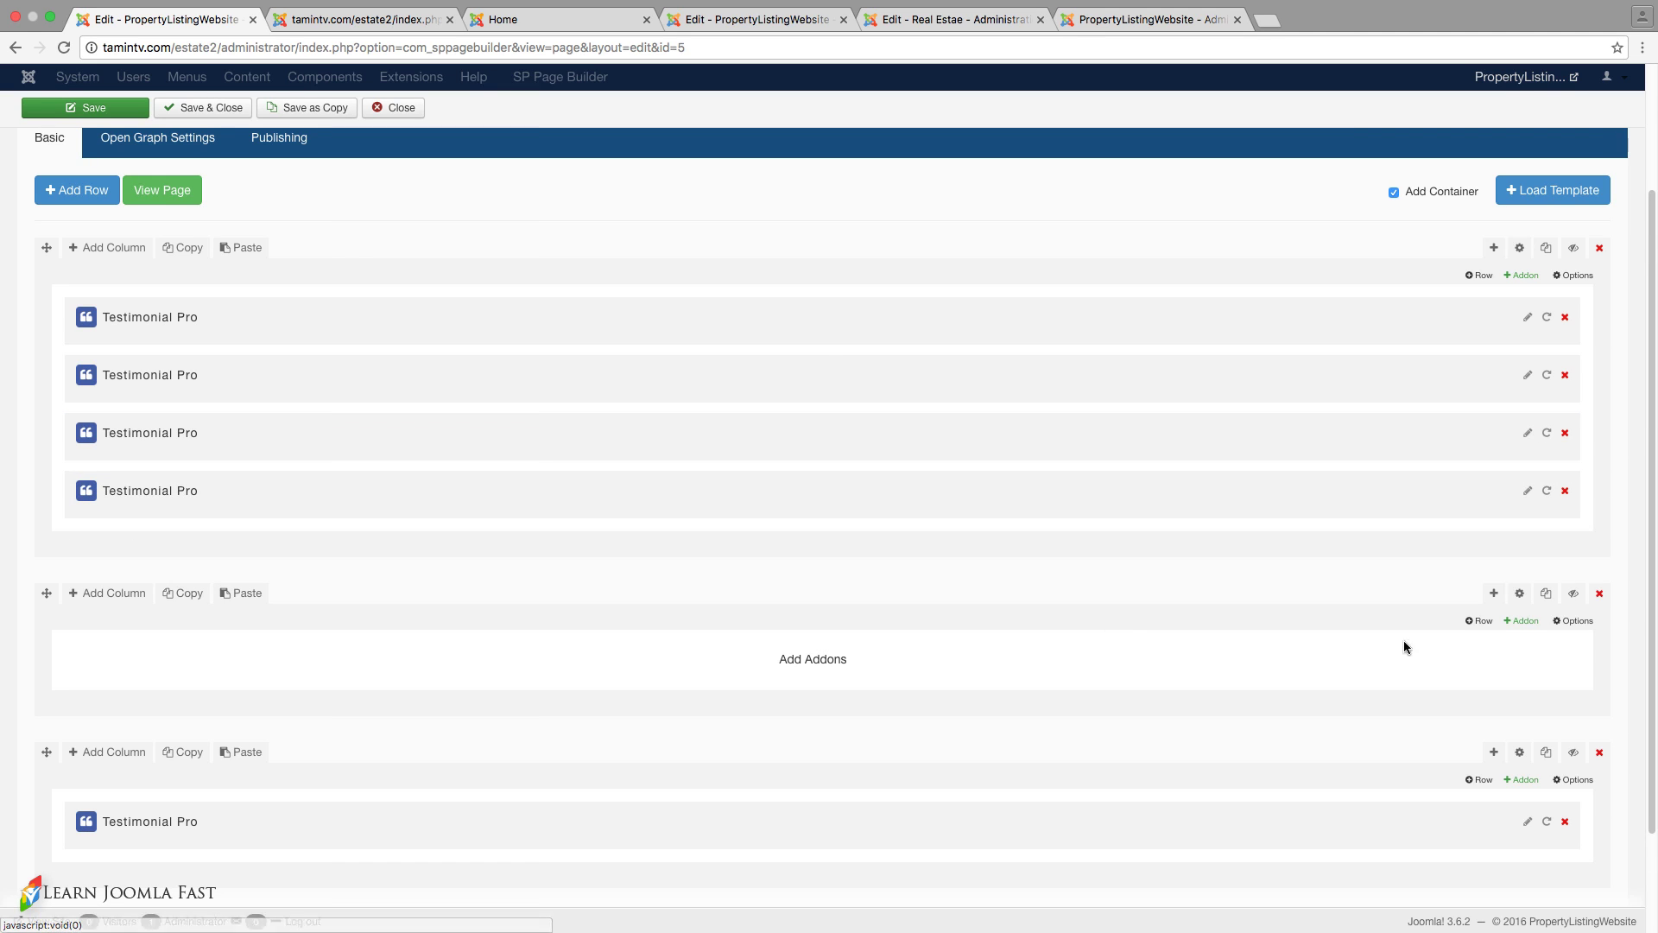
# - Delete the empty second row and the remaining Testimonial Pro row below it, and save the page
pyautogui.click(1600, 593)
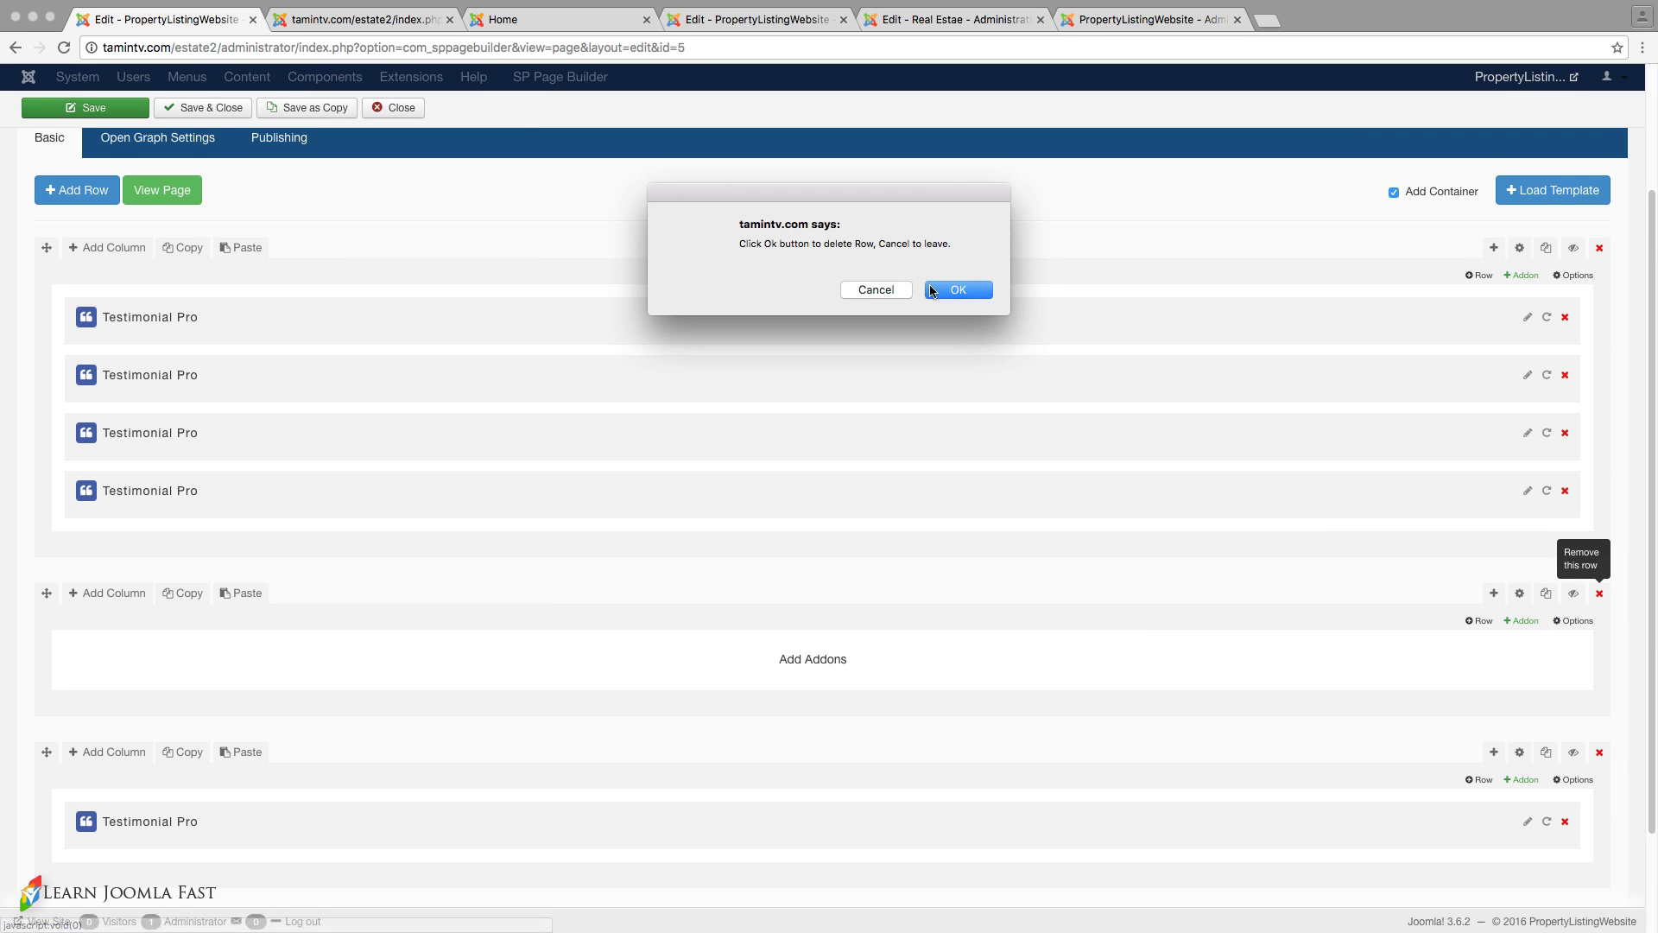
pyautogui.click(961, 291)
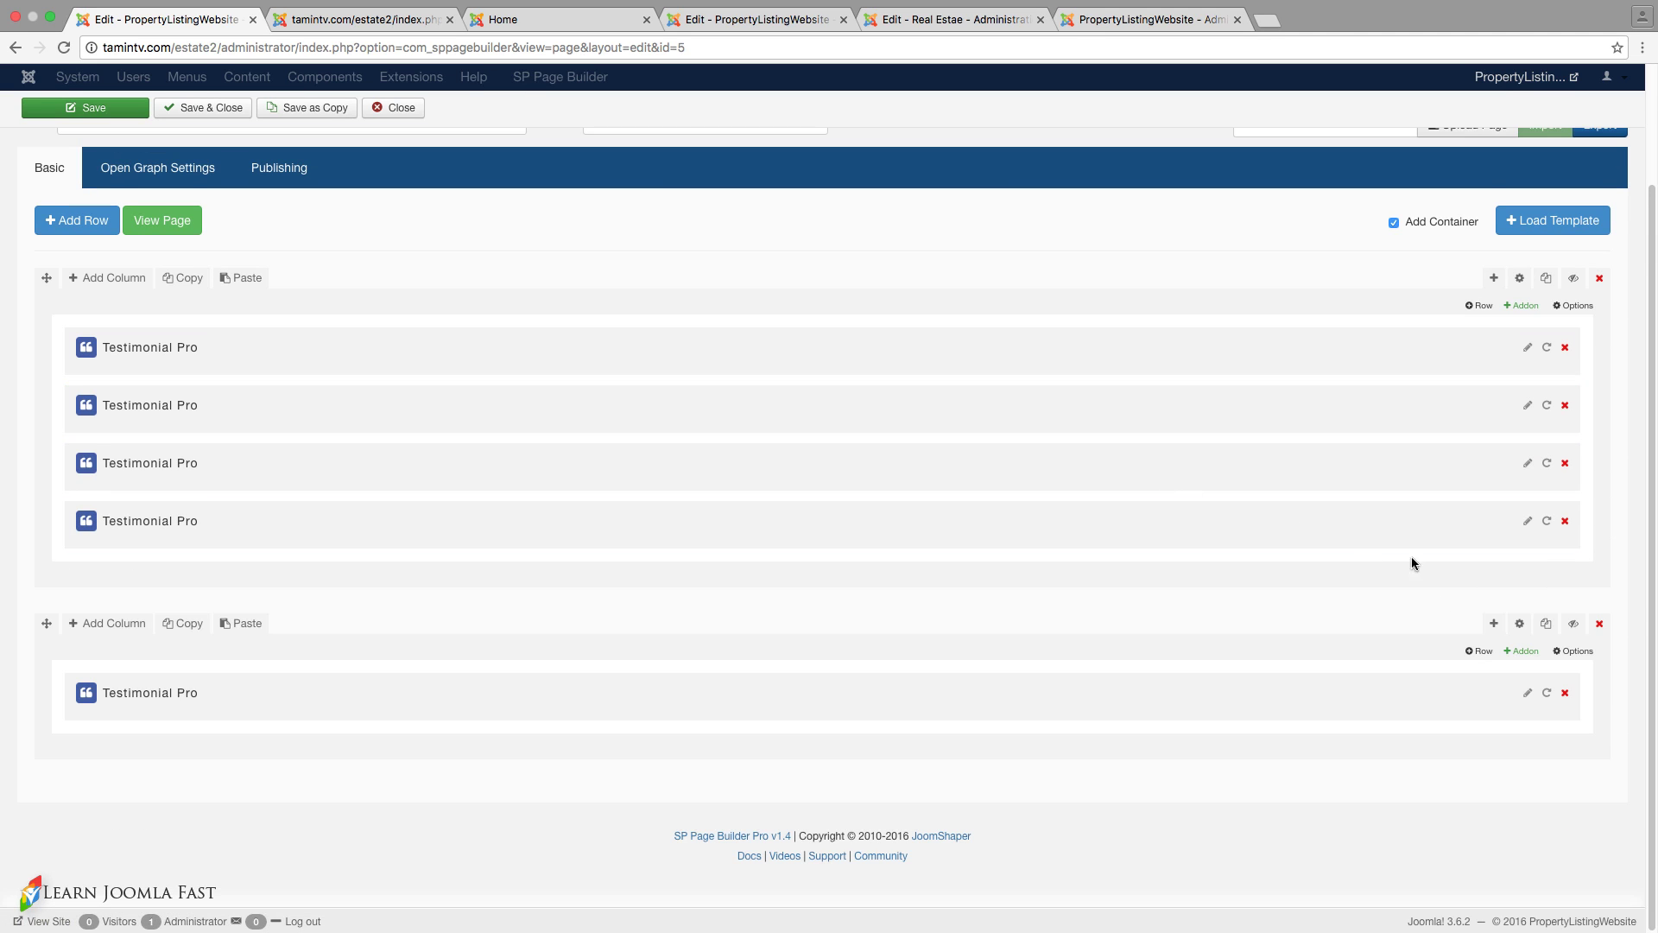
pyautogui.click(1600, 624)
pyautogui.click(968, 299)
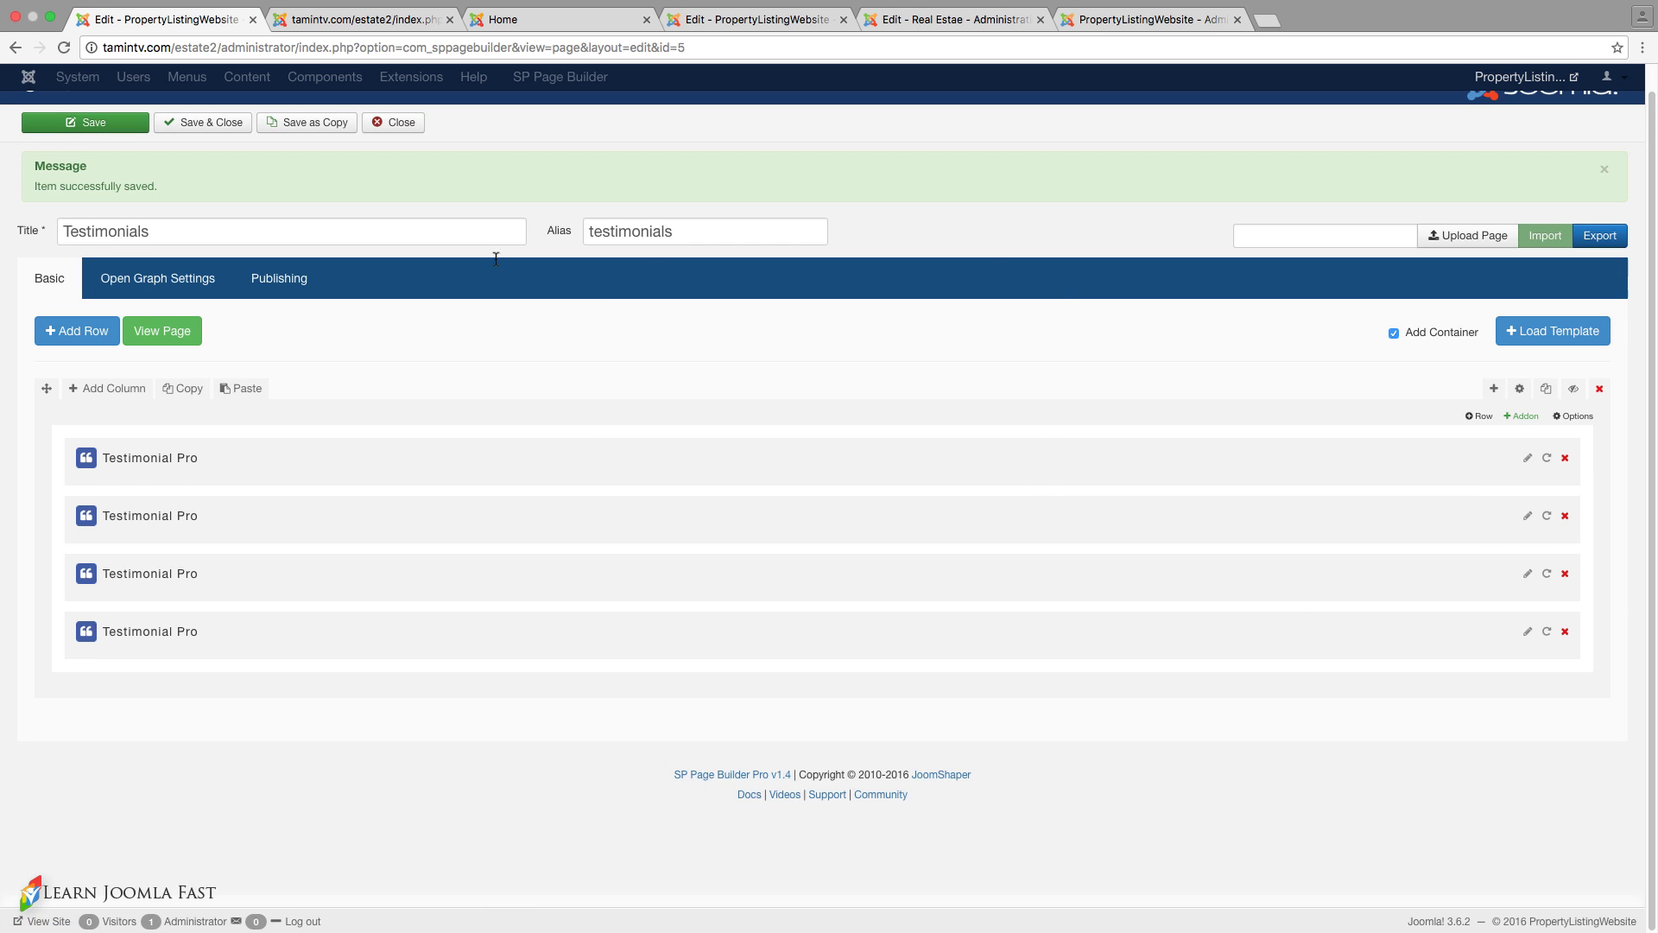
pyautogui.click(125, 124)
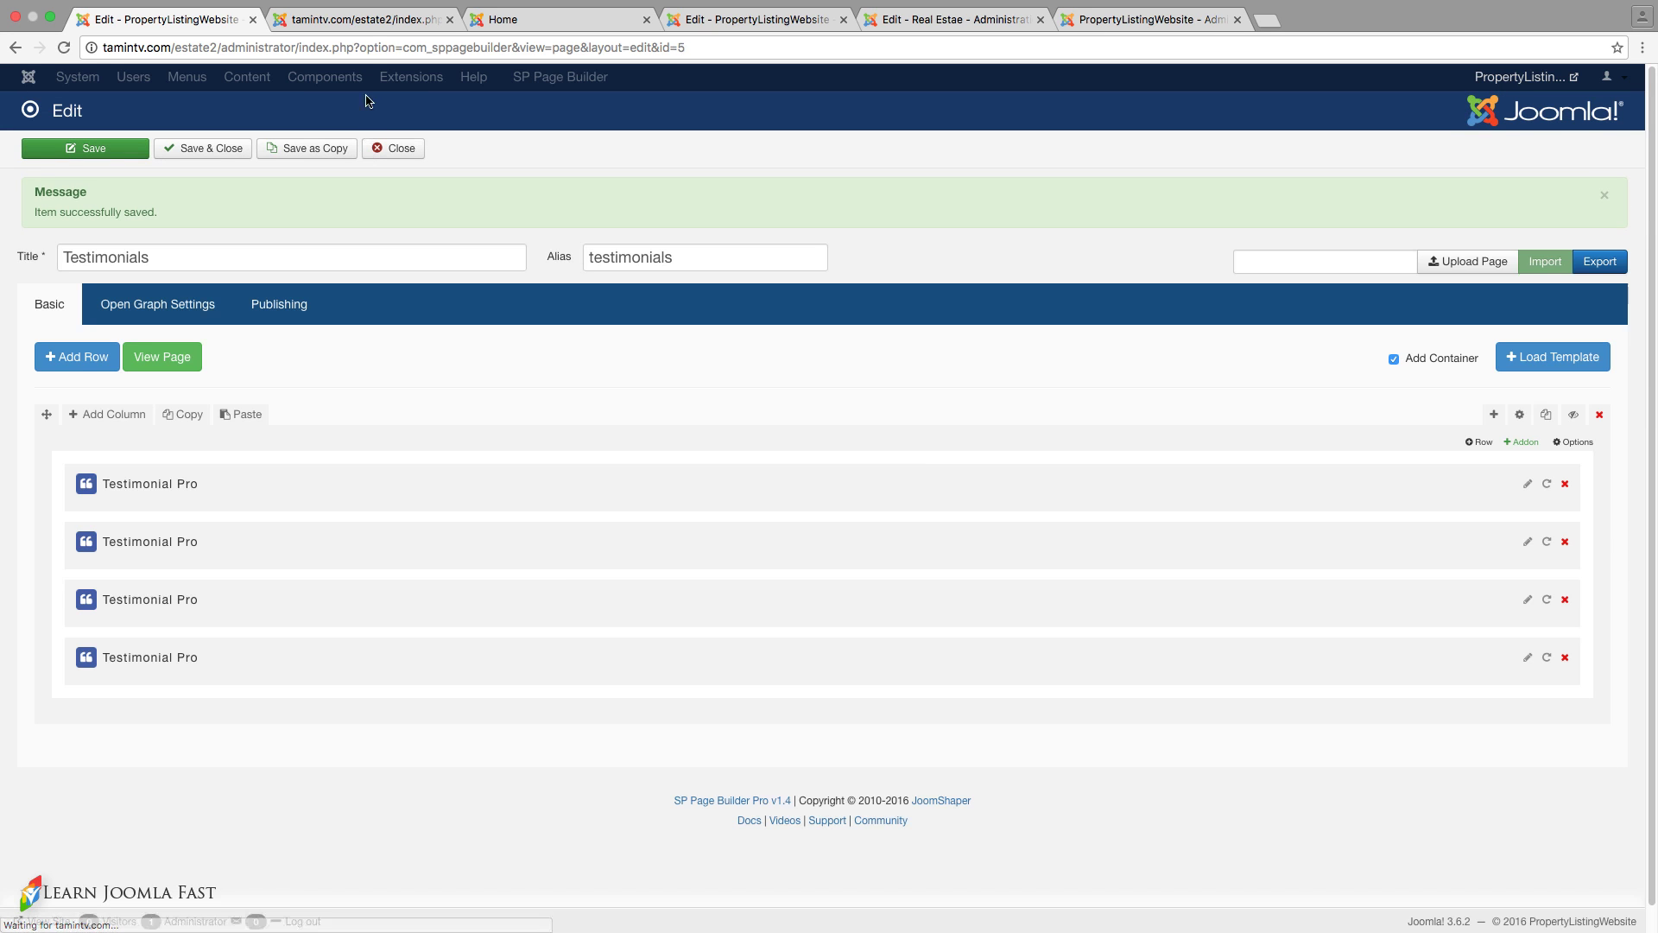
# - Reload the Testimonials page preview and examine the stacked testimonials and their spacing from the title to the footer
pyautogui.click(363, 19)
pyautogui.click(64, 47)
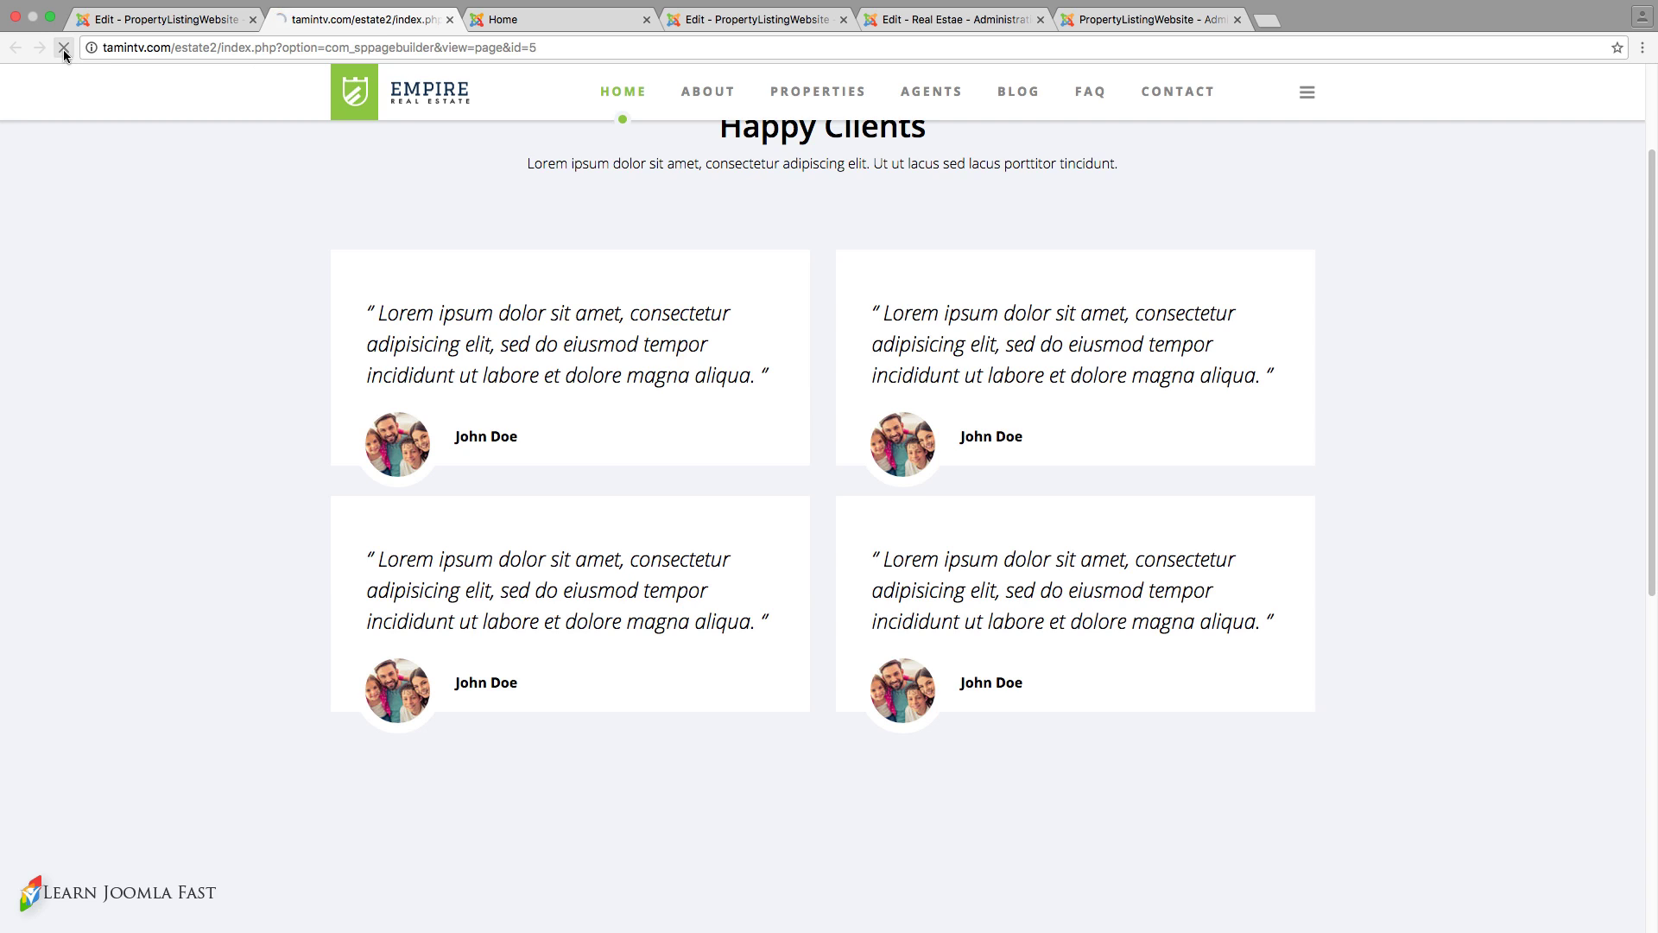
pyautogui.scroll(-2, 301, 380)
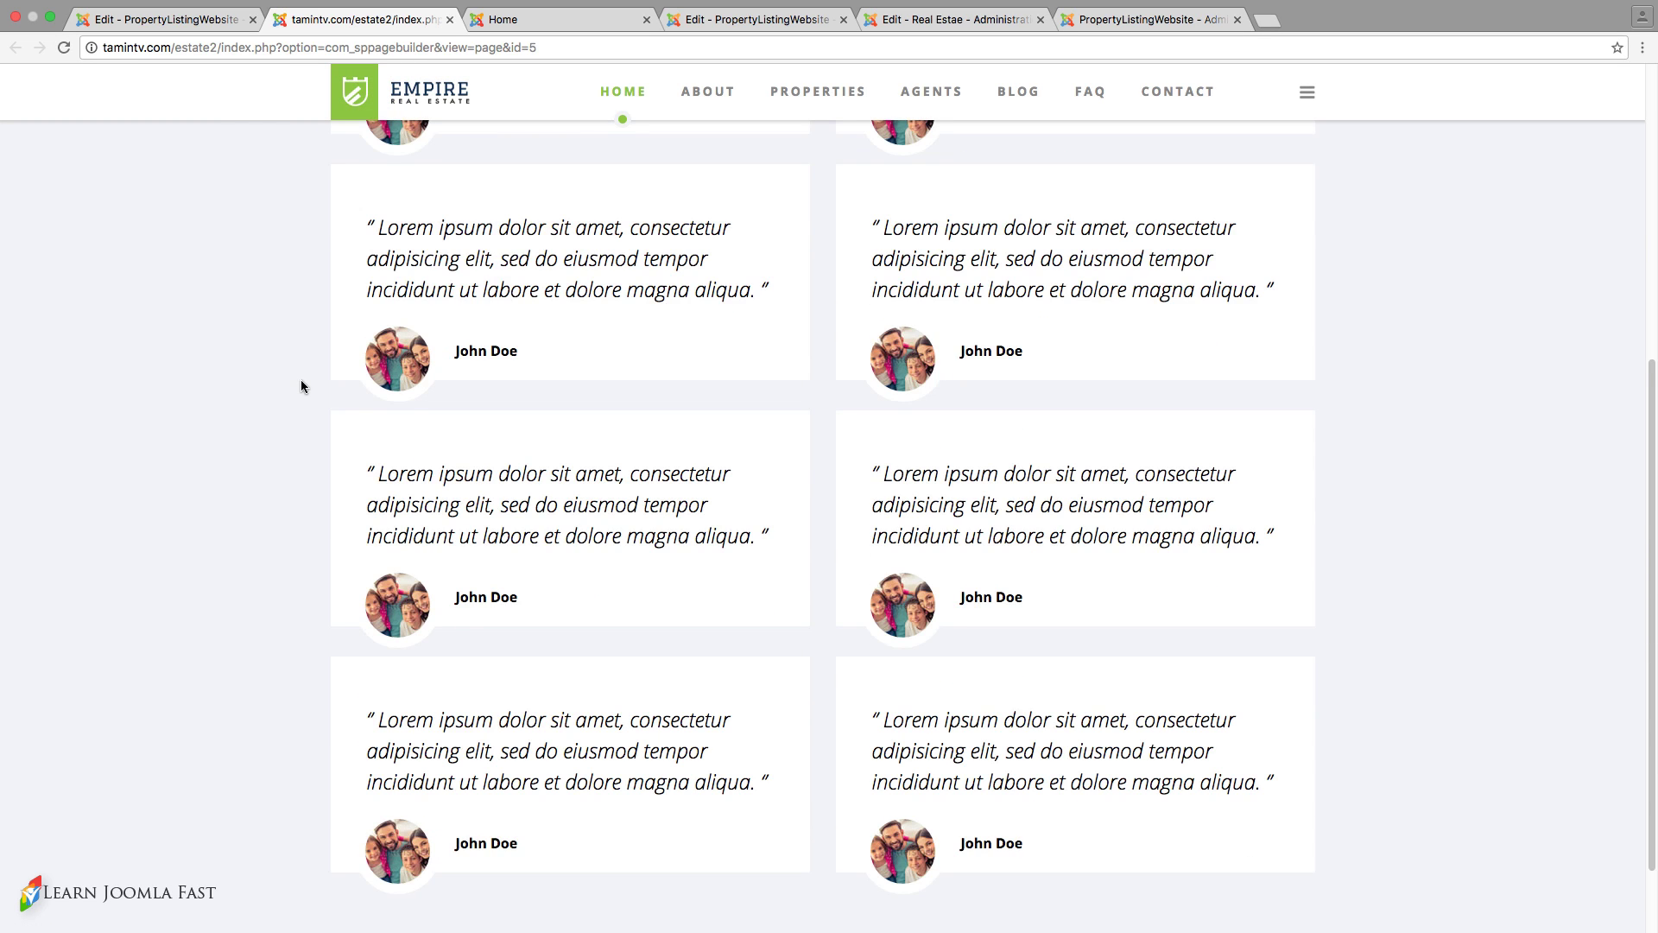
pyautogui.scroll(-2, 229, 432)
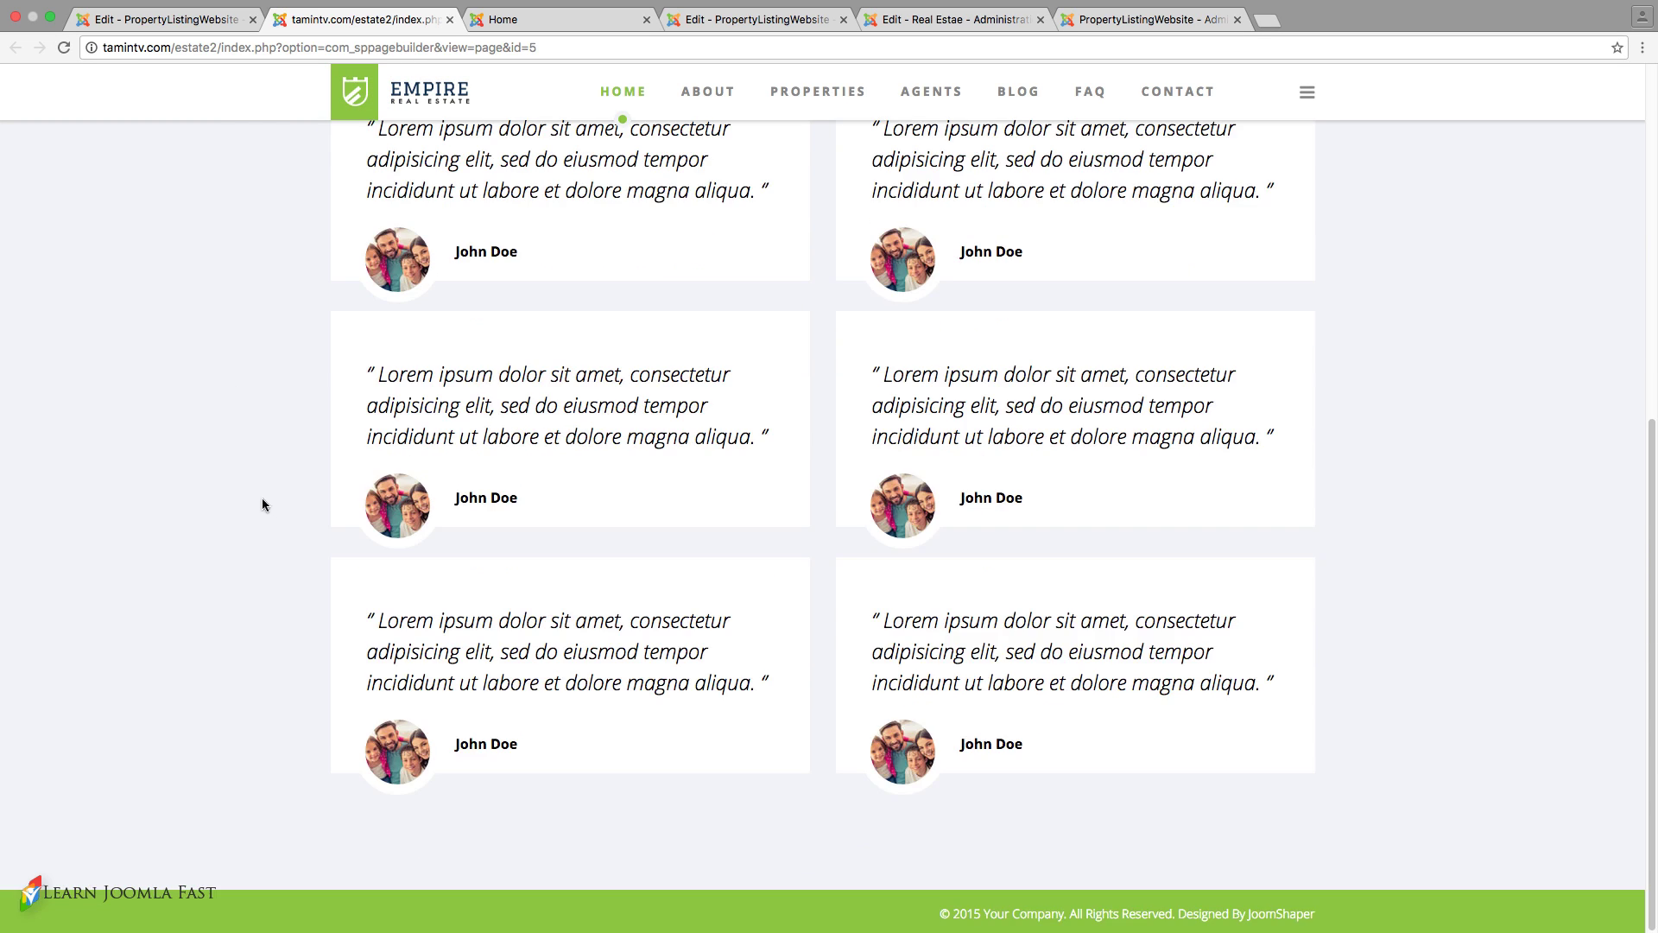
pyautogui.scroll(3, 247, 442)
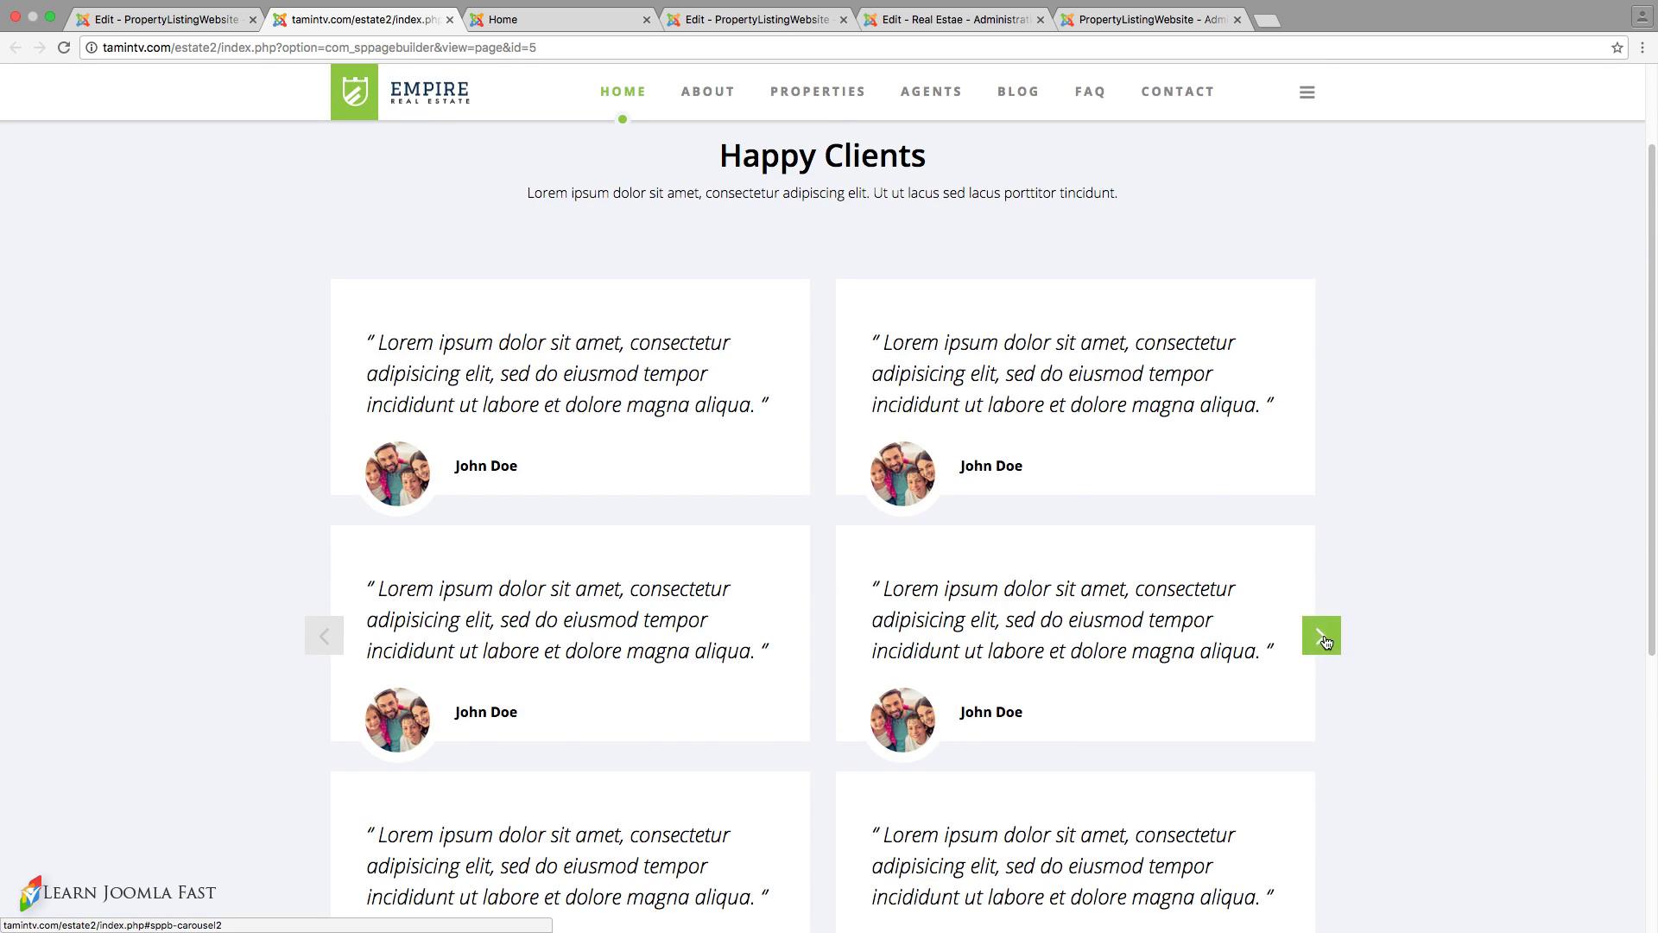
# - Advance the testimonial carousels on the Testimonials preview and review the stacked layout from the title to the footer
pyautogui.click(1321, 636)
pyautogui.scroll(-2, 1334, 653)
pyautogui.click(1320, 571)
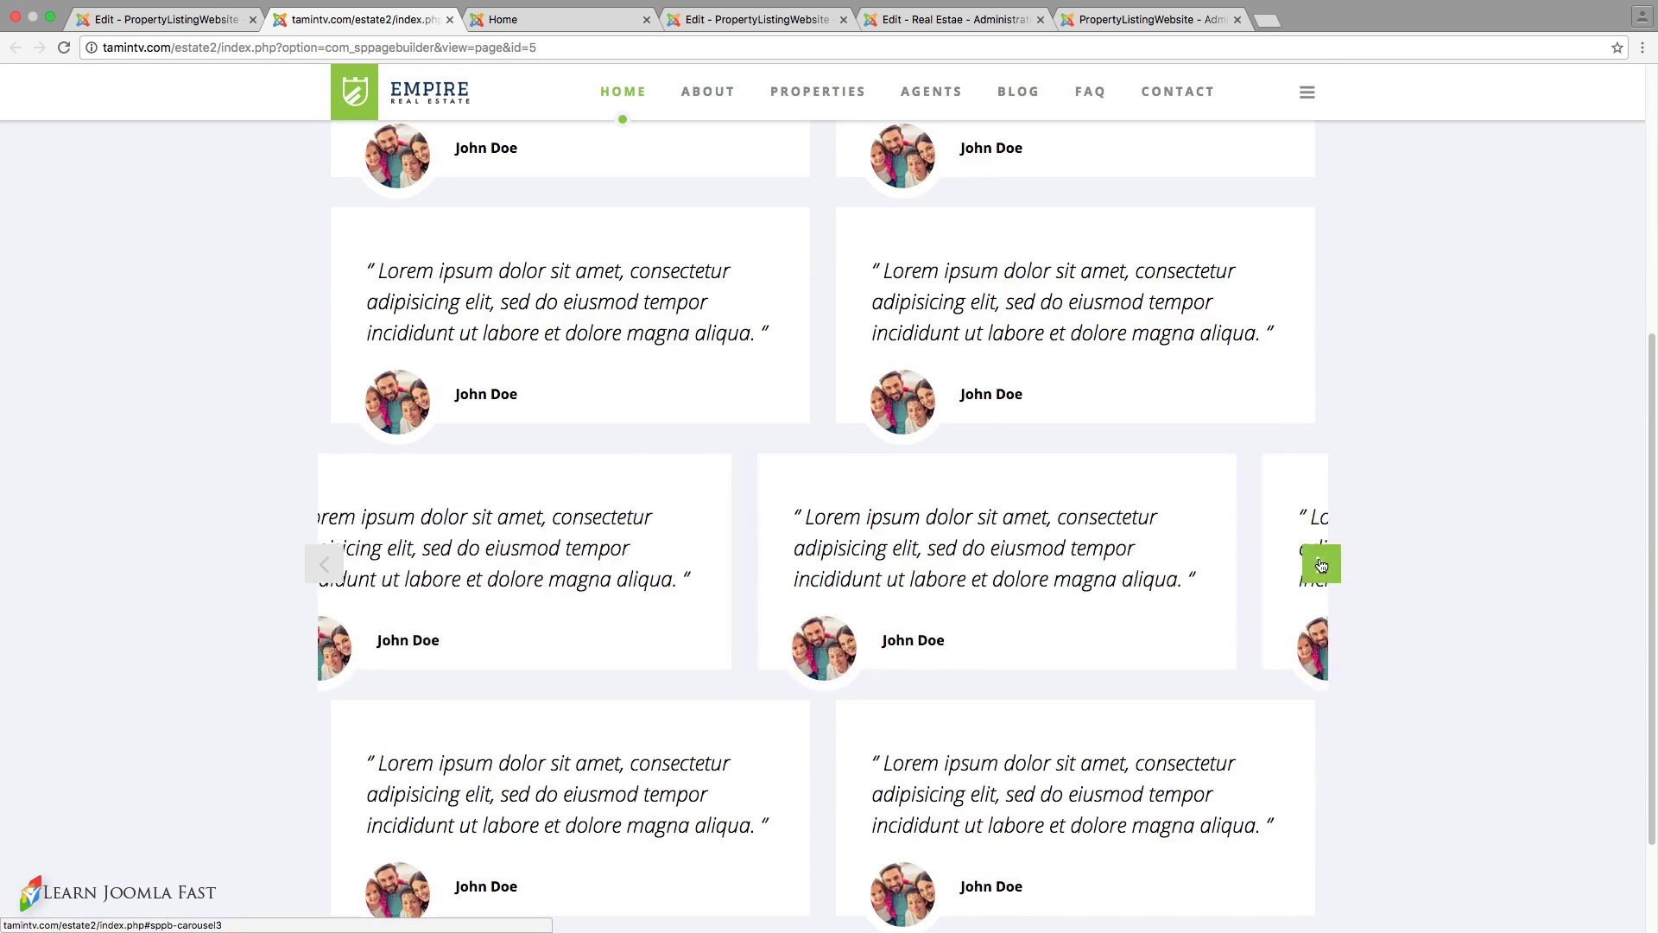
pyautogui.scroll(3, 533, 596)
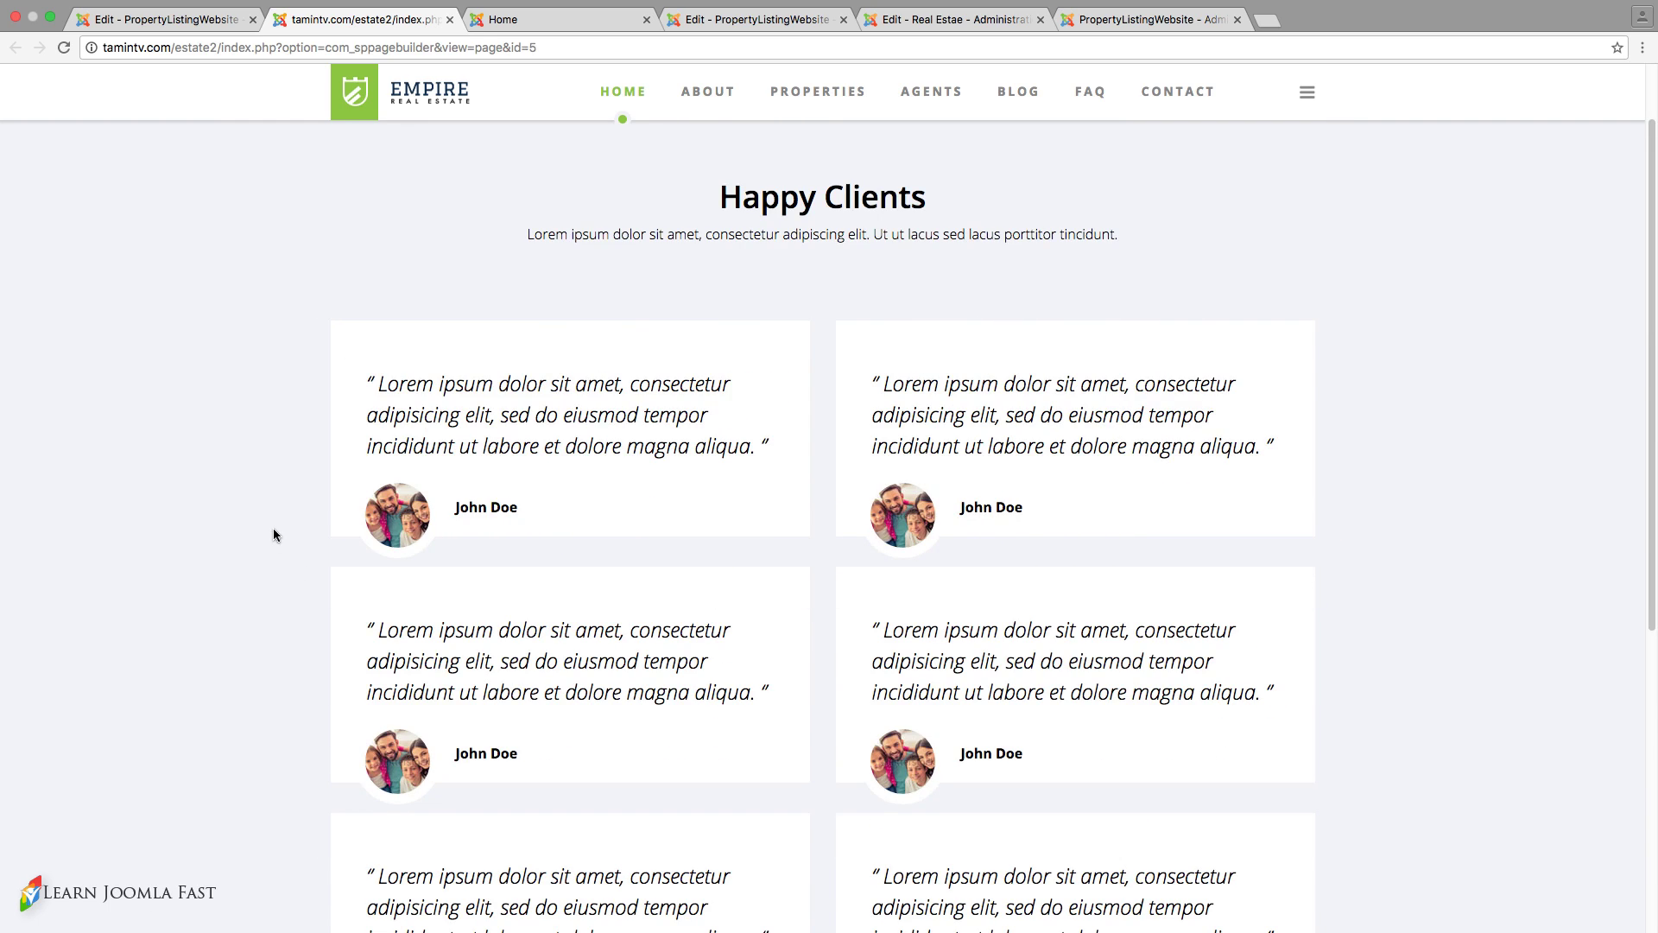
pyautogui.scroll(-6, 273, 530)
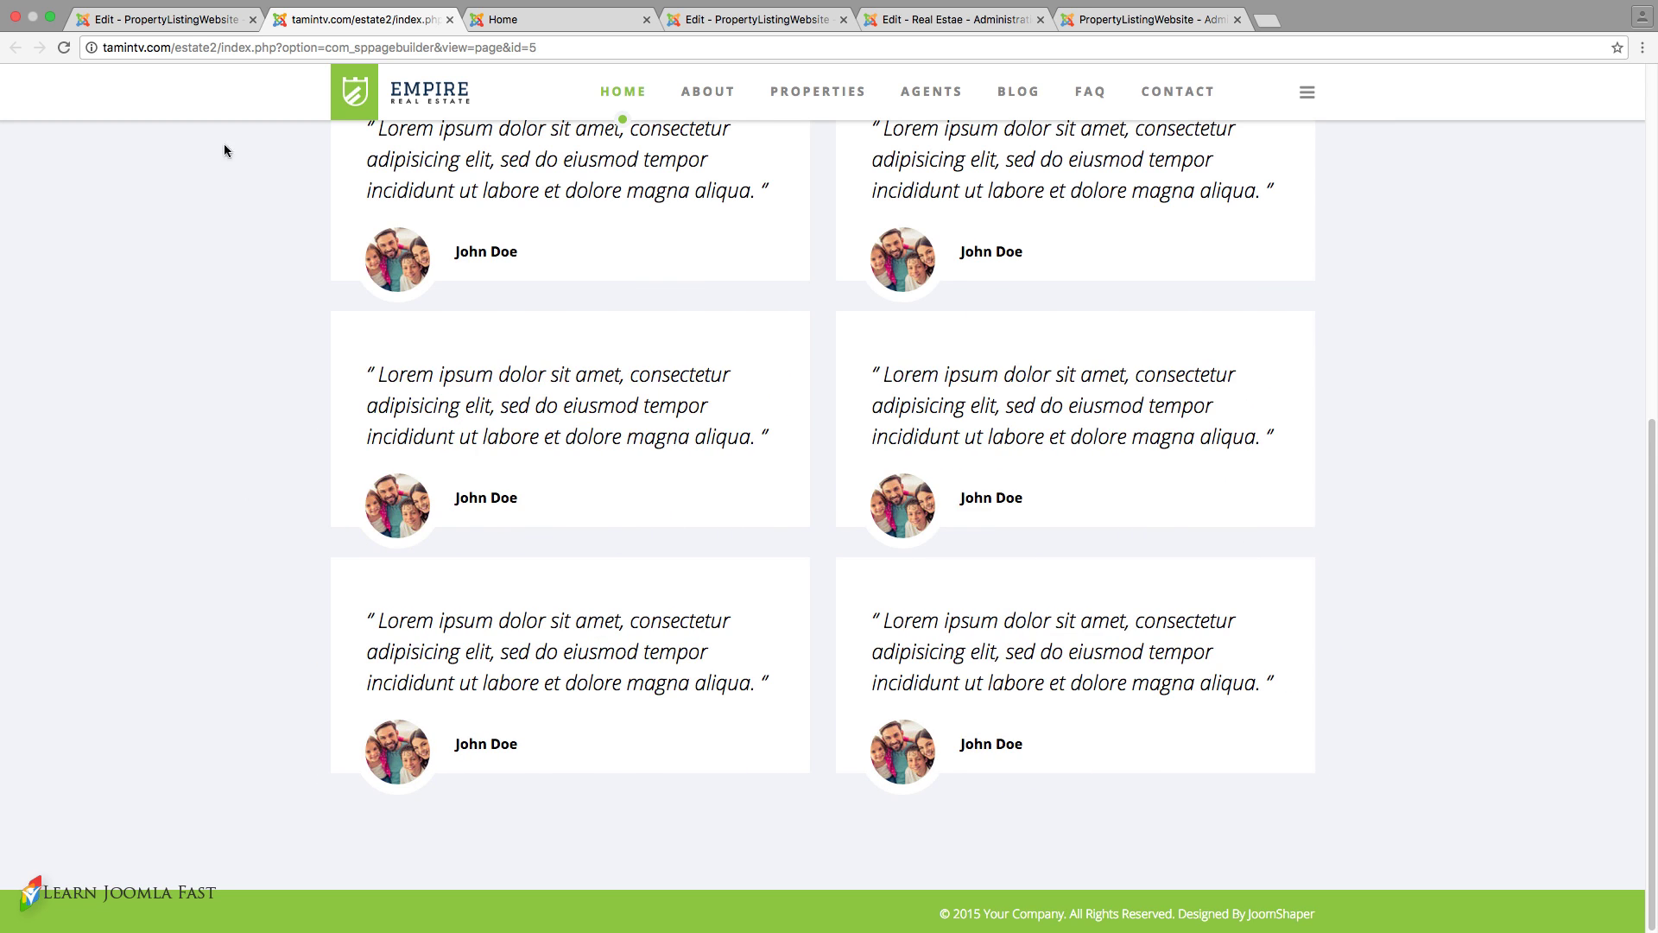
# - Remove the client avatar from the first testimonial item in the first Testimonial Pro addon
pyautogui.click(164, 19)
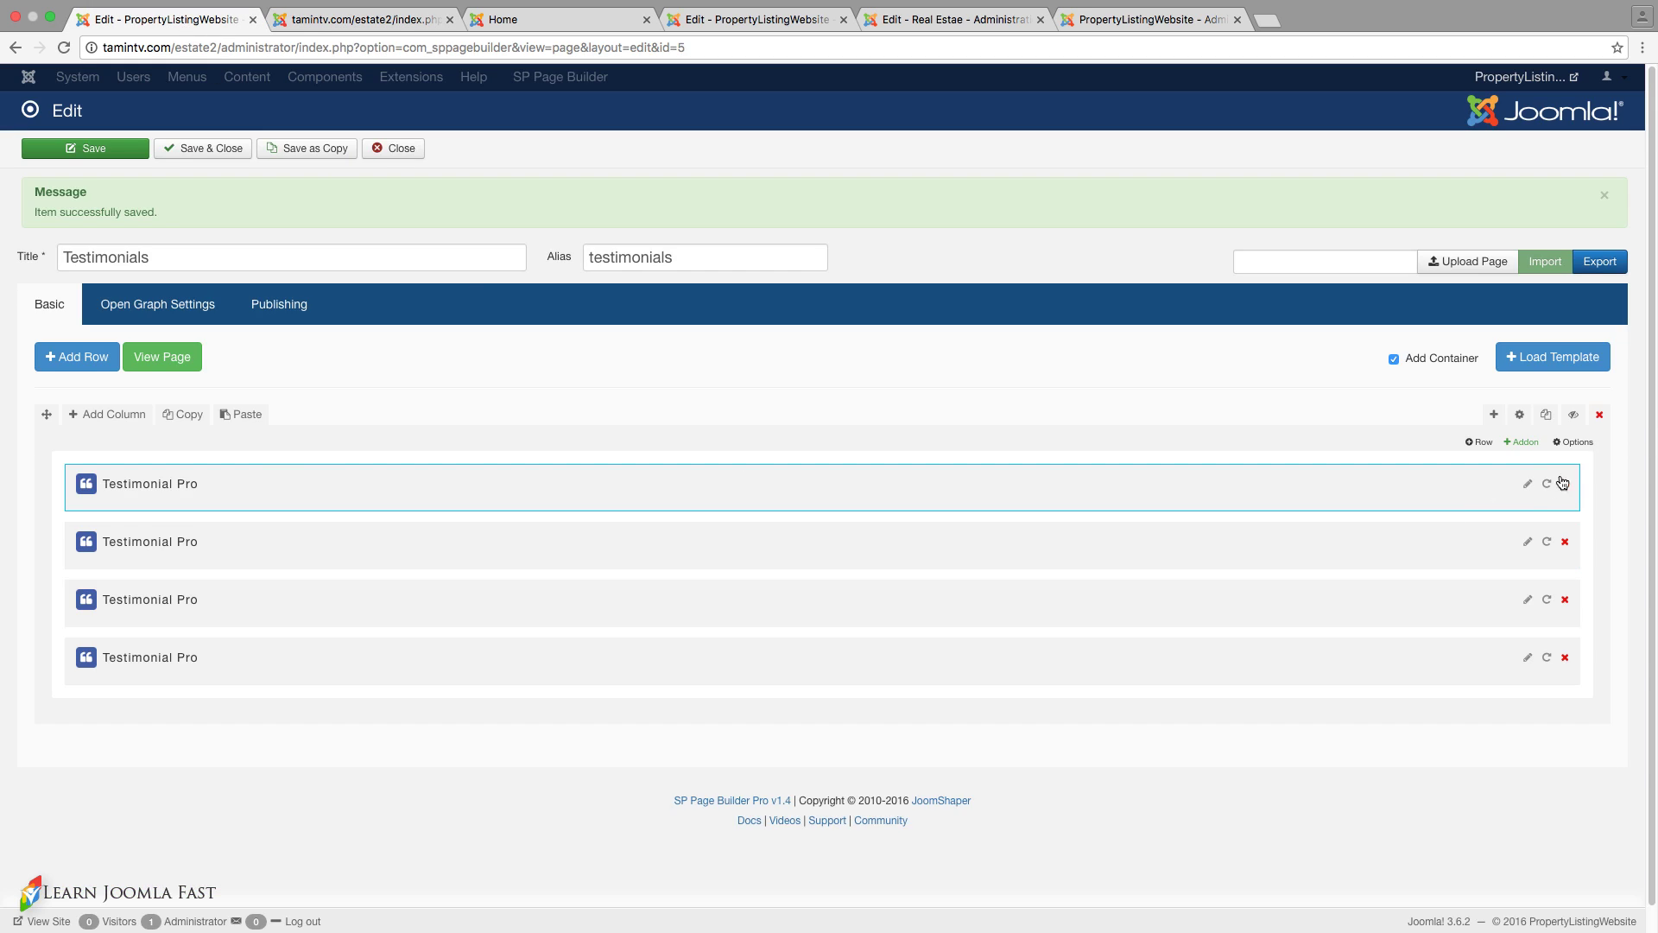
pyautogui.click(1528, 485)
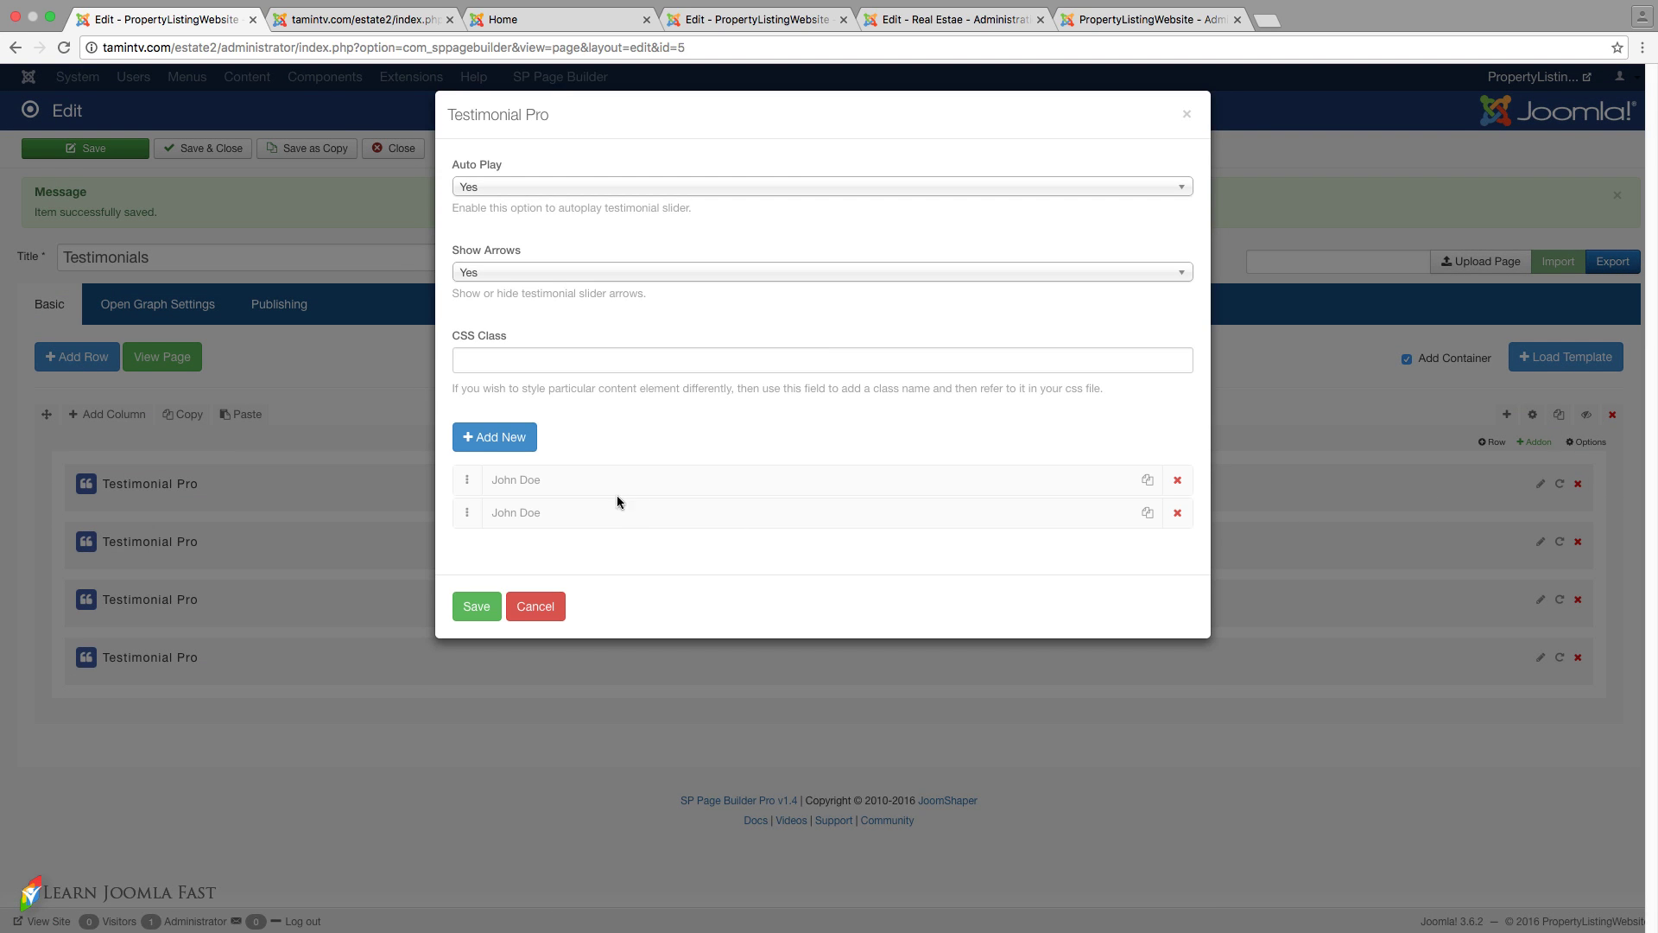
pyautogui.click(553, 485)
pyautogui.click(577, 540)
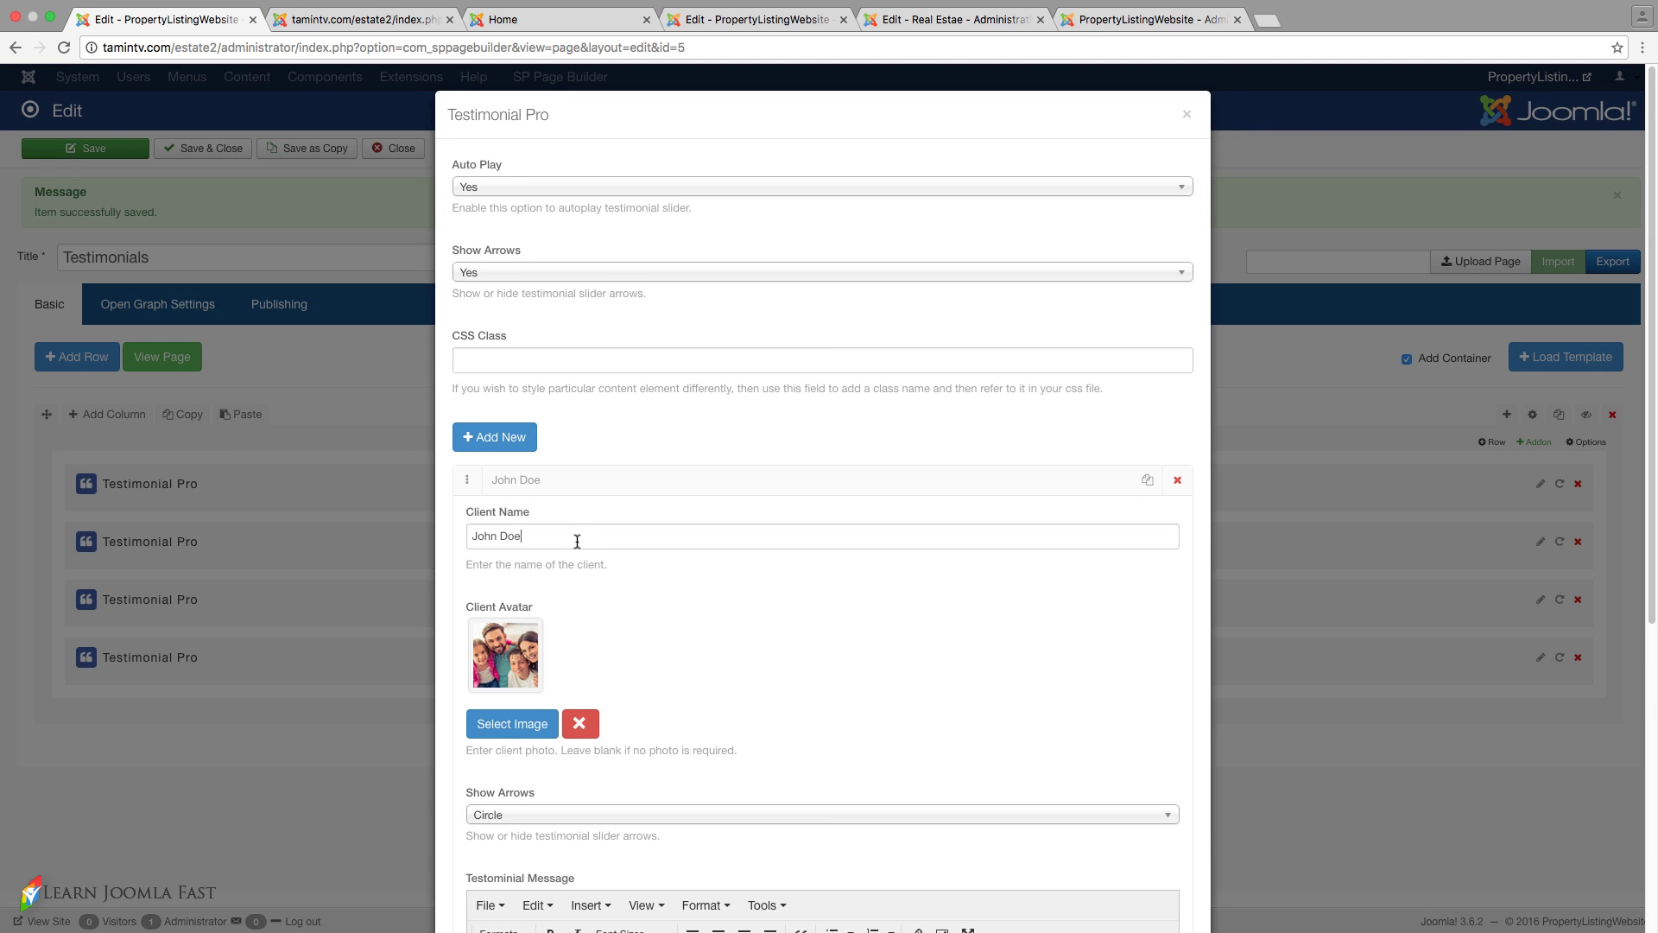
pyautogui.moveTo(577, 540); pyautogui.dragTo(467, 537)
pyautogui.scroll(-2, 523, 542)
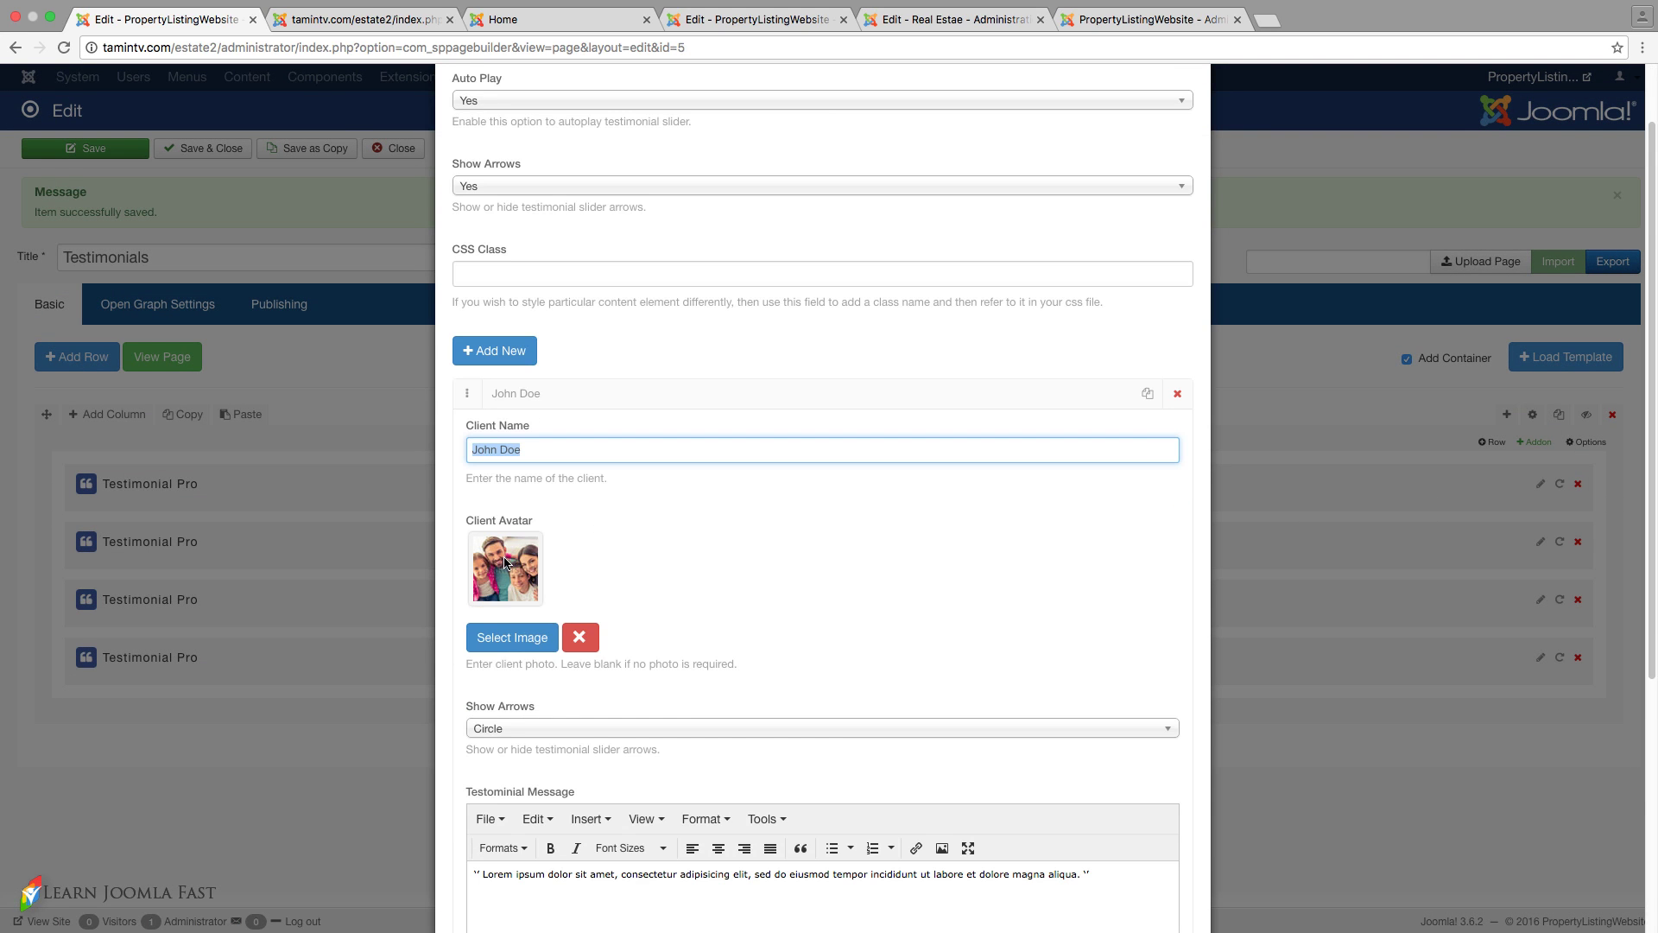
pyautogui.scroll(-3, 638, 594)
pyautogui.click(579, 523)
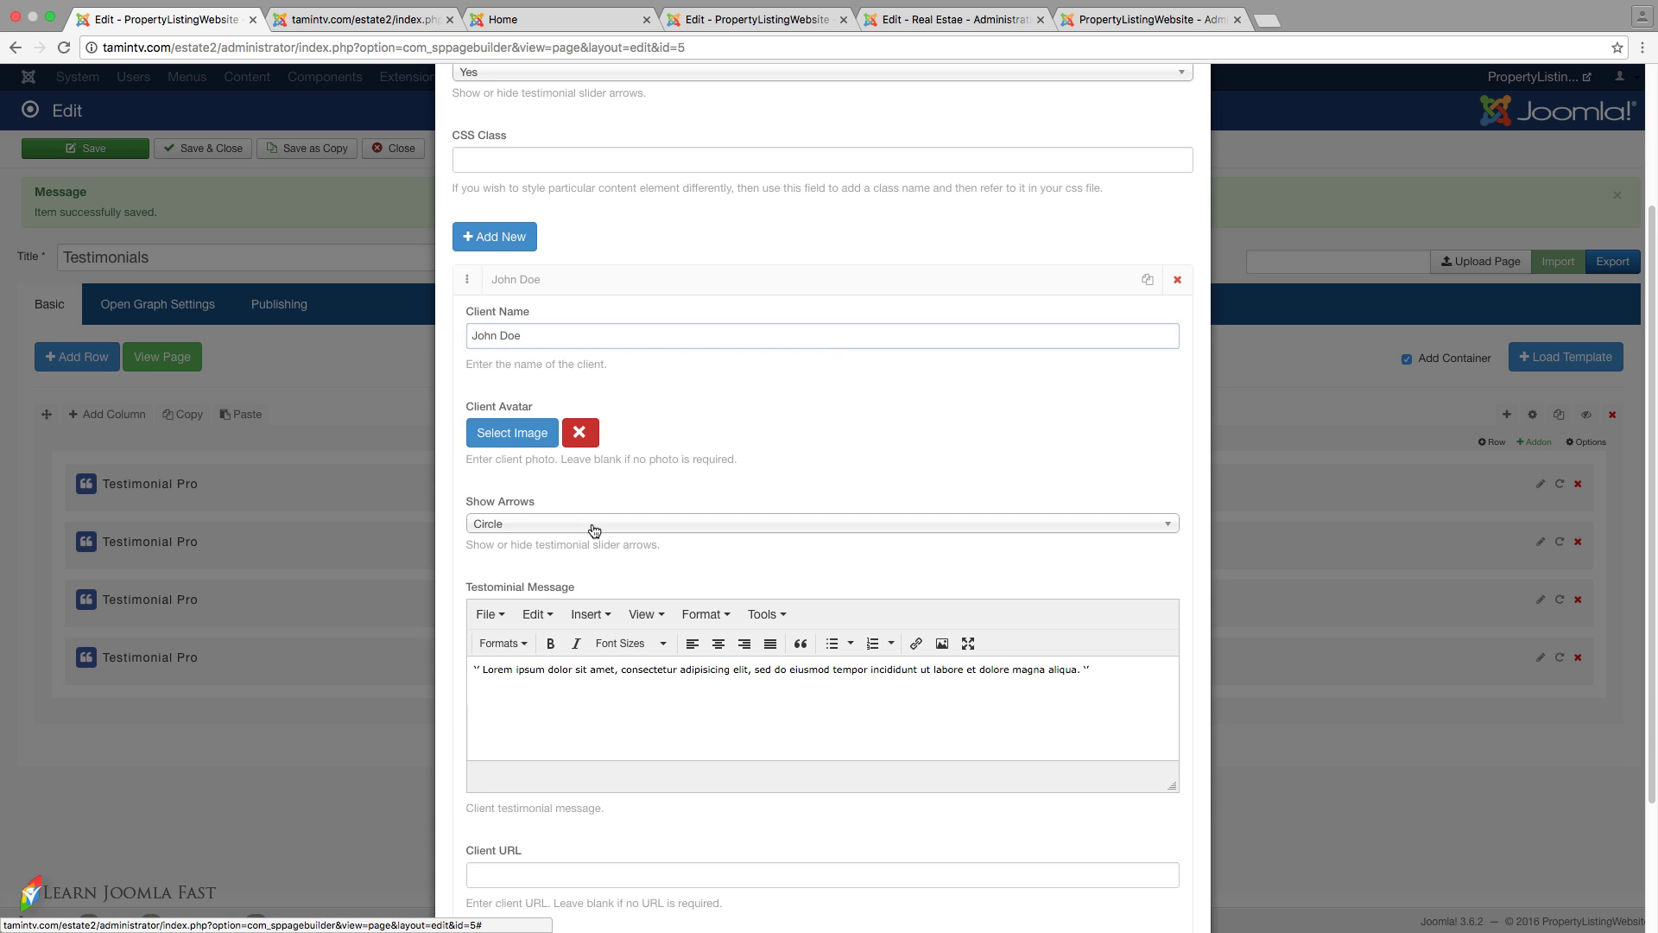
# - Review the first testimonial's message text, and save the addon and the page
pyautogui.scroll(-4, 599, 502)
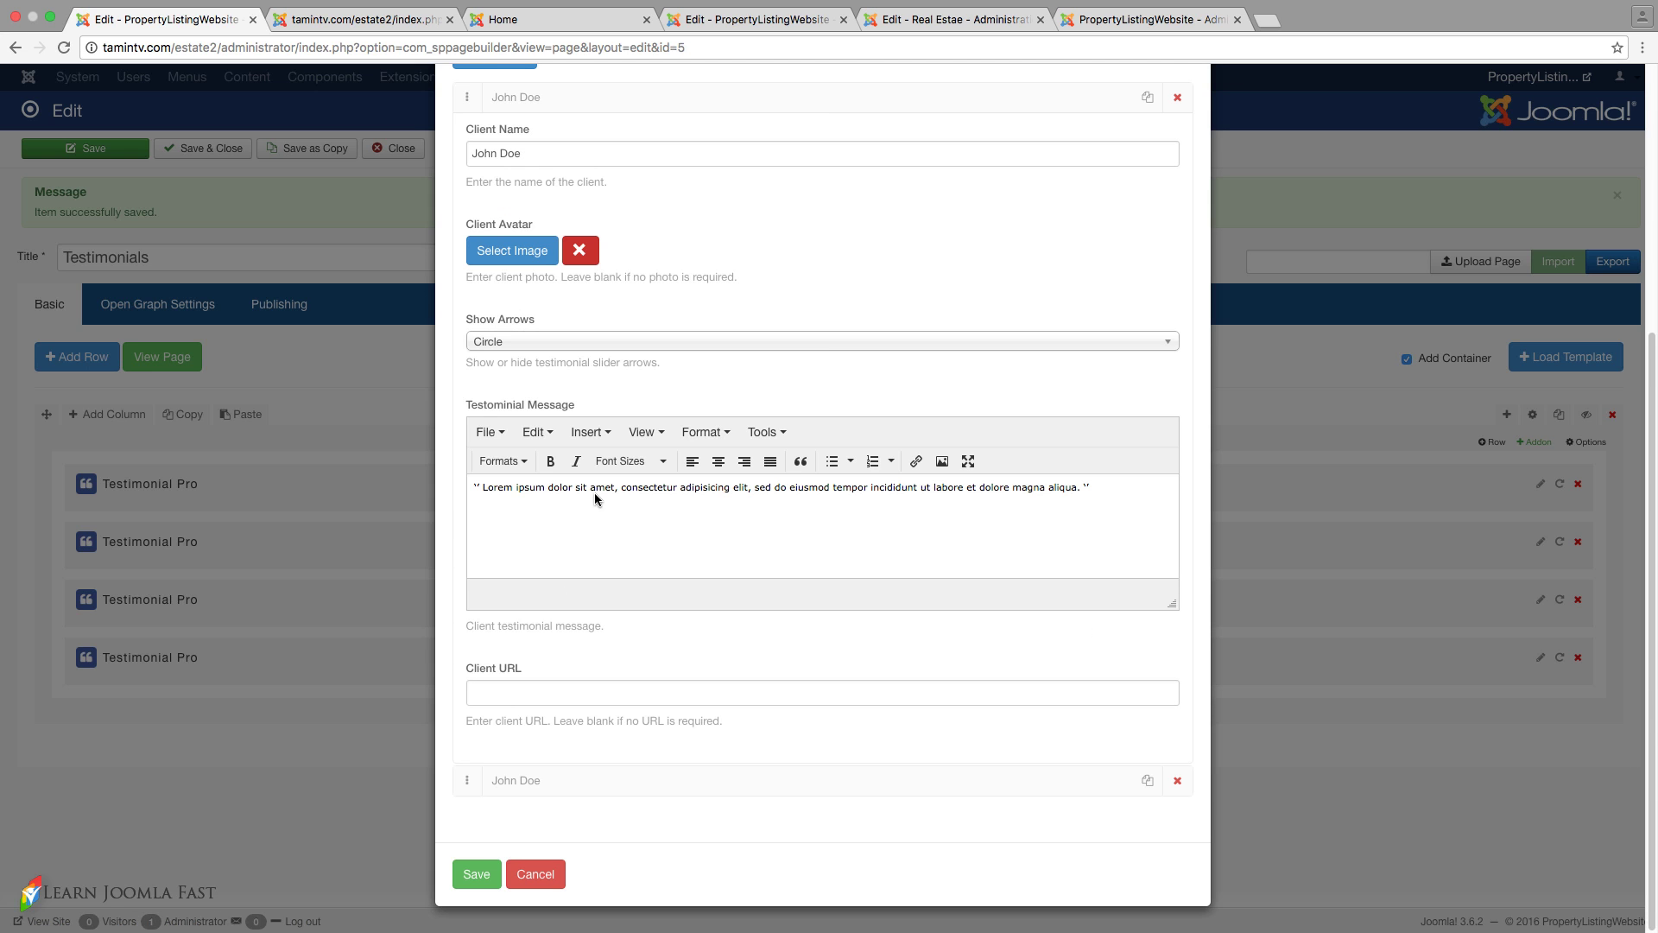
pyautogui.tripleClick(773, 488)
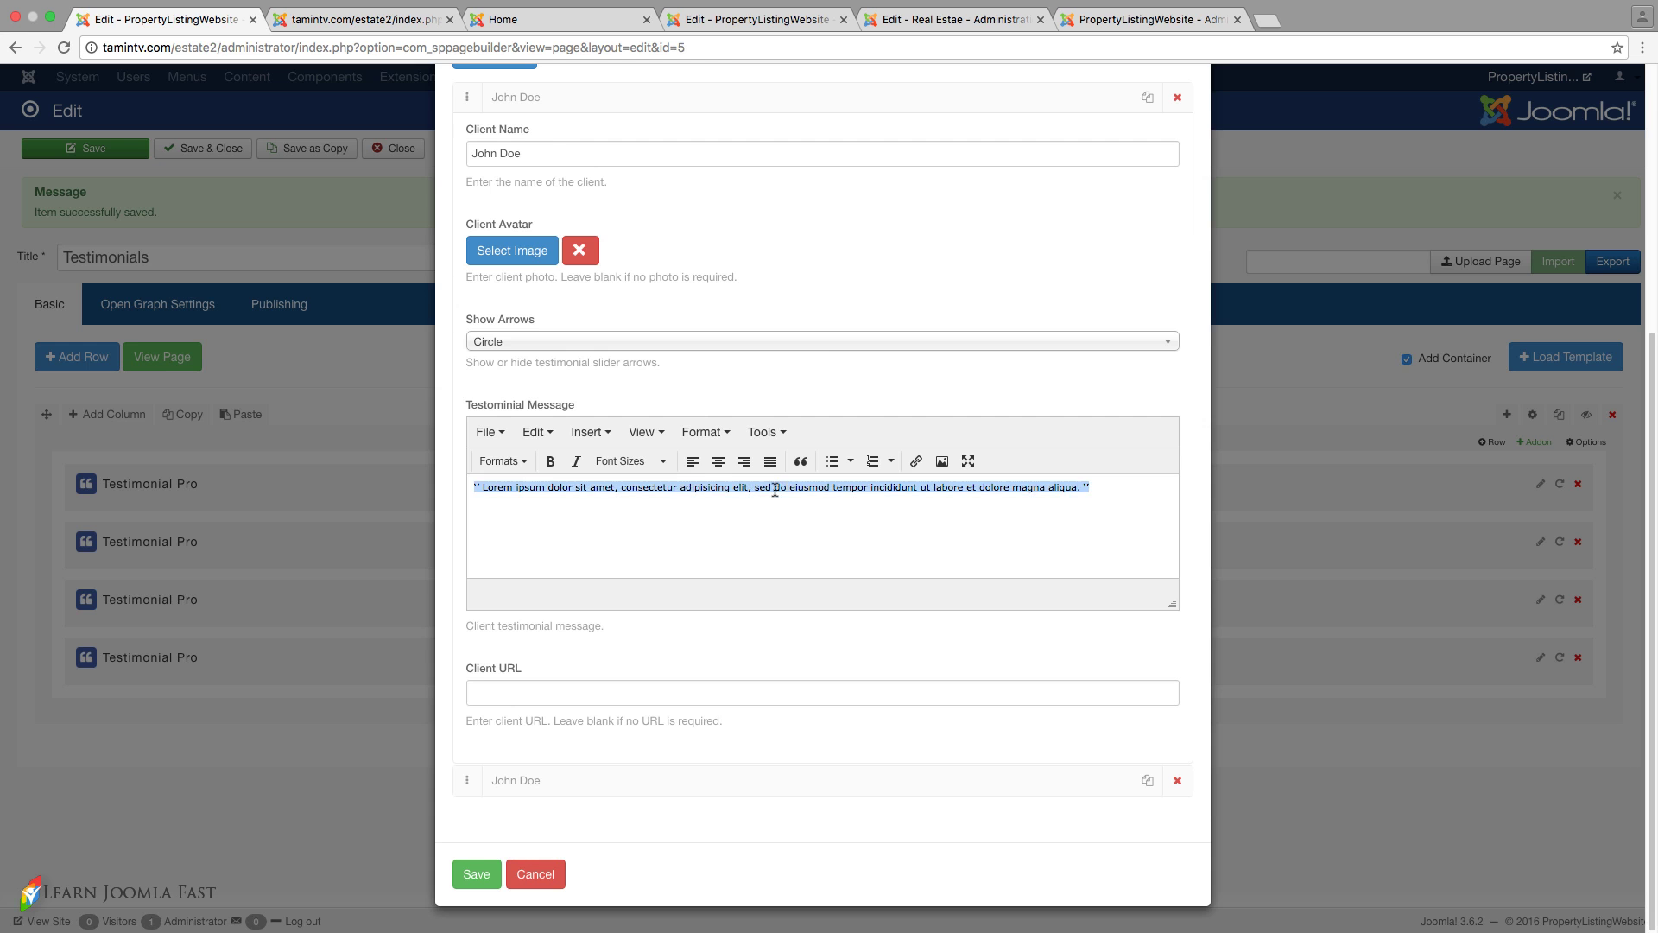
pyautogui.click(1092, 486)
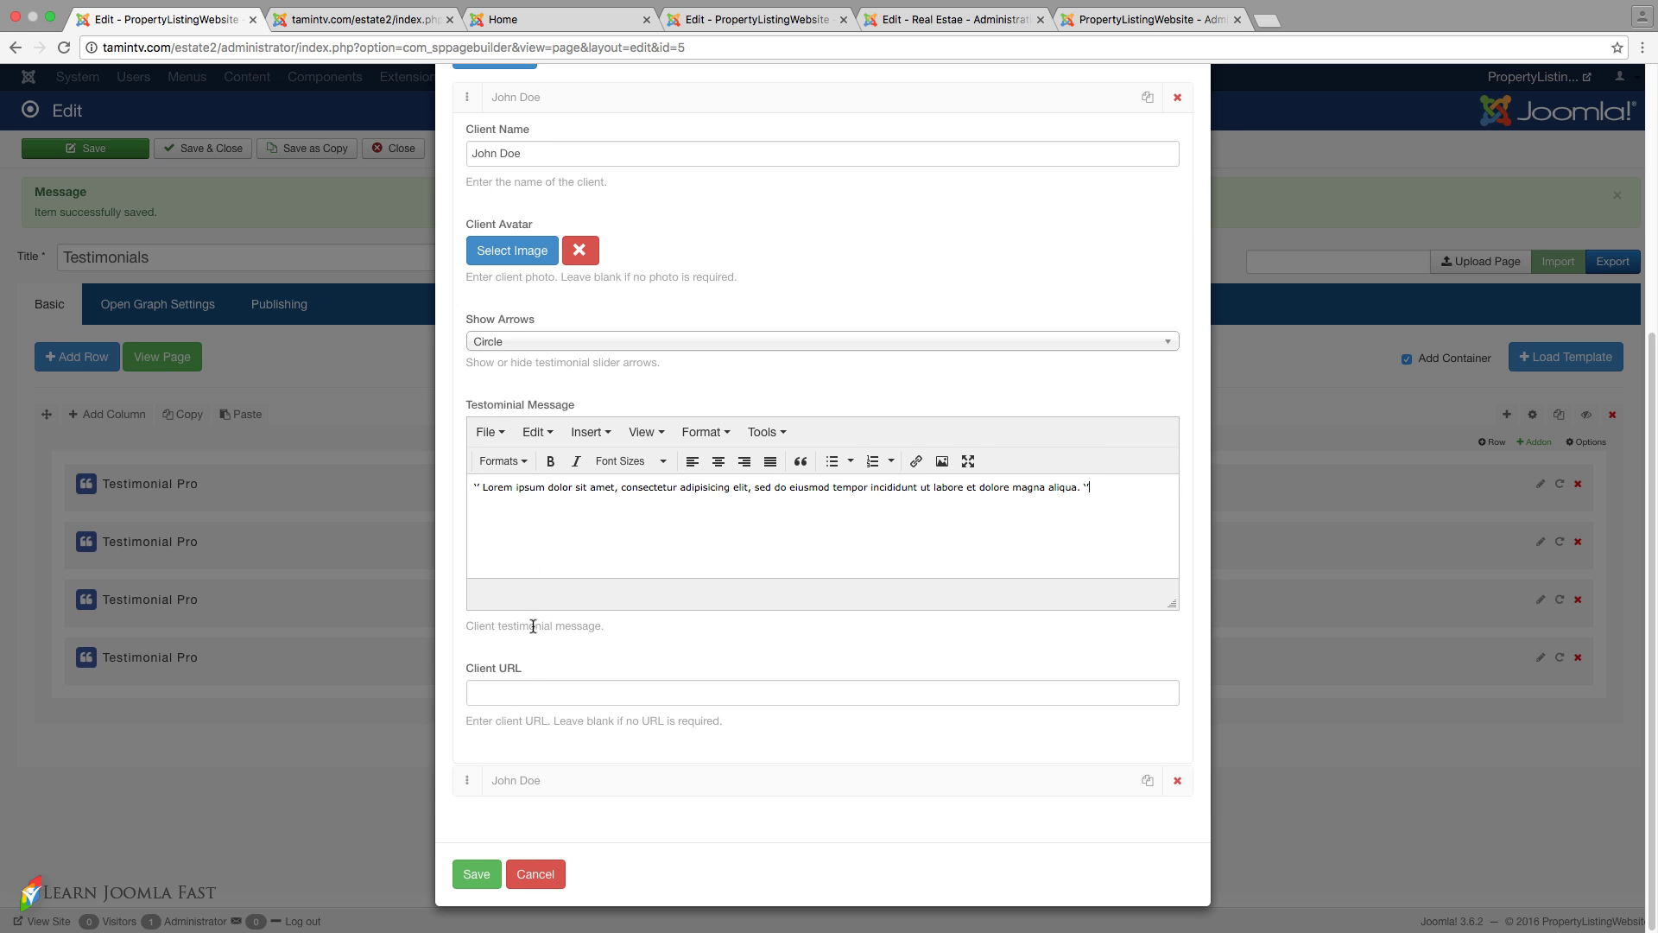
pyautogui.click(476, 874)
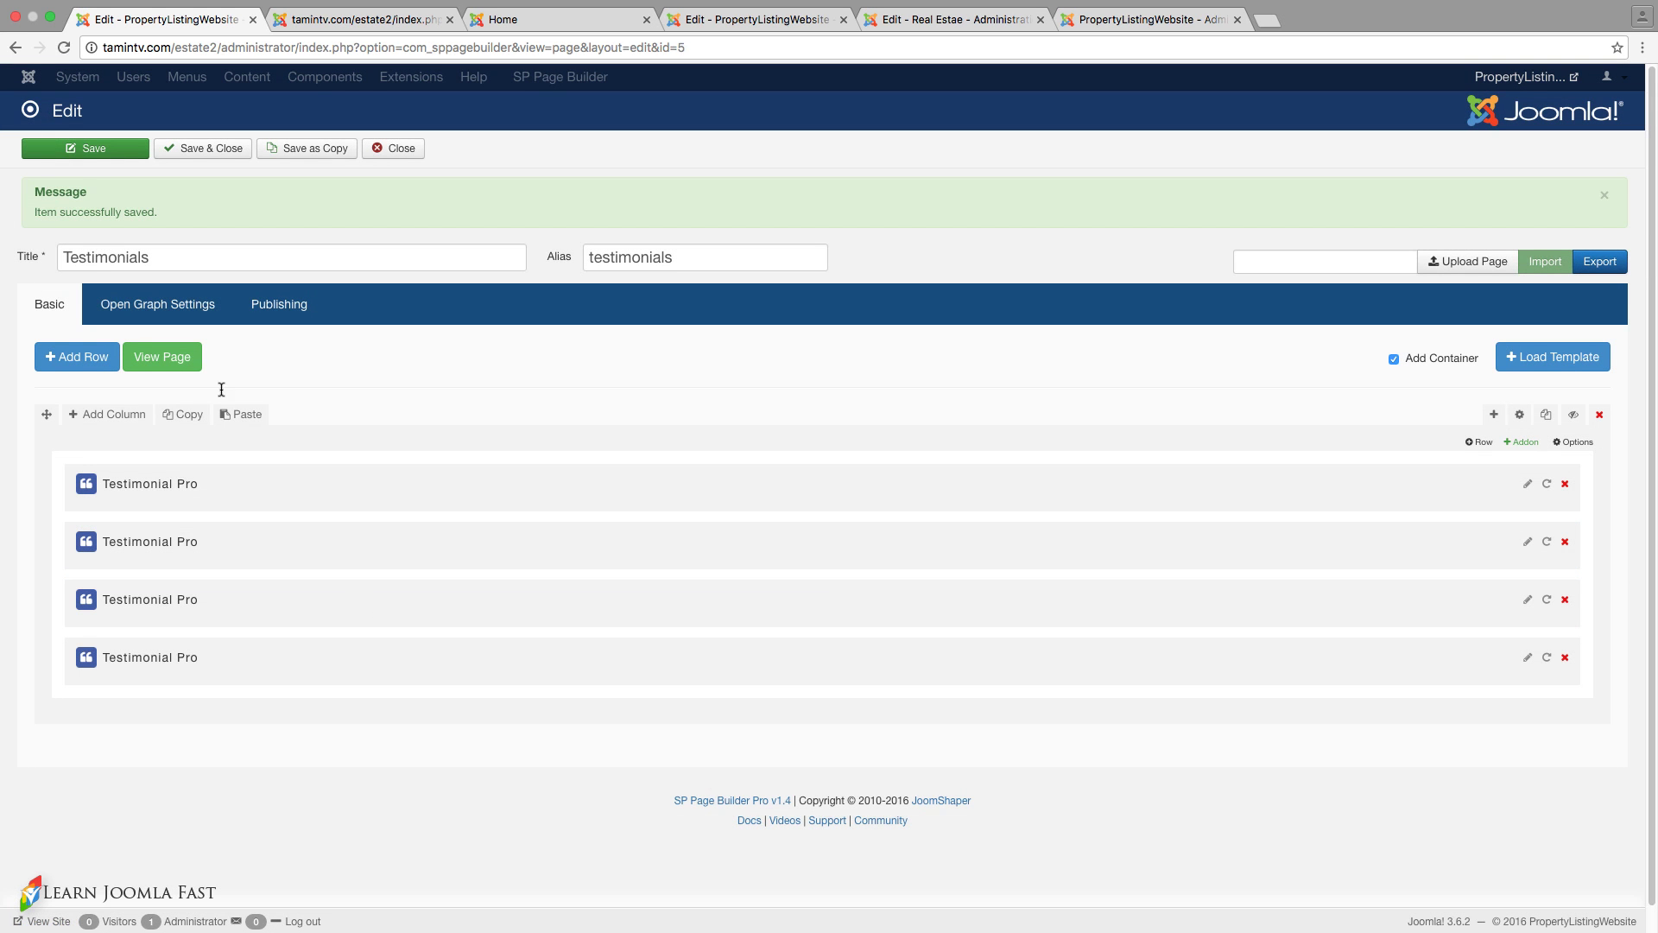
pyautogui.click(97, 150)
# - Return to the Testimonials preview and check how the first carousel shows the testimonial without an avatar
pyautogui.click(362, 20)
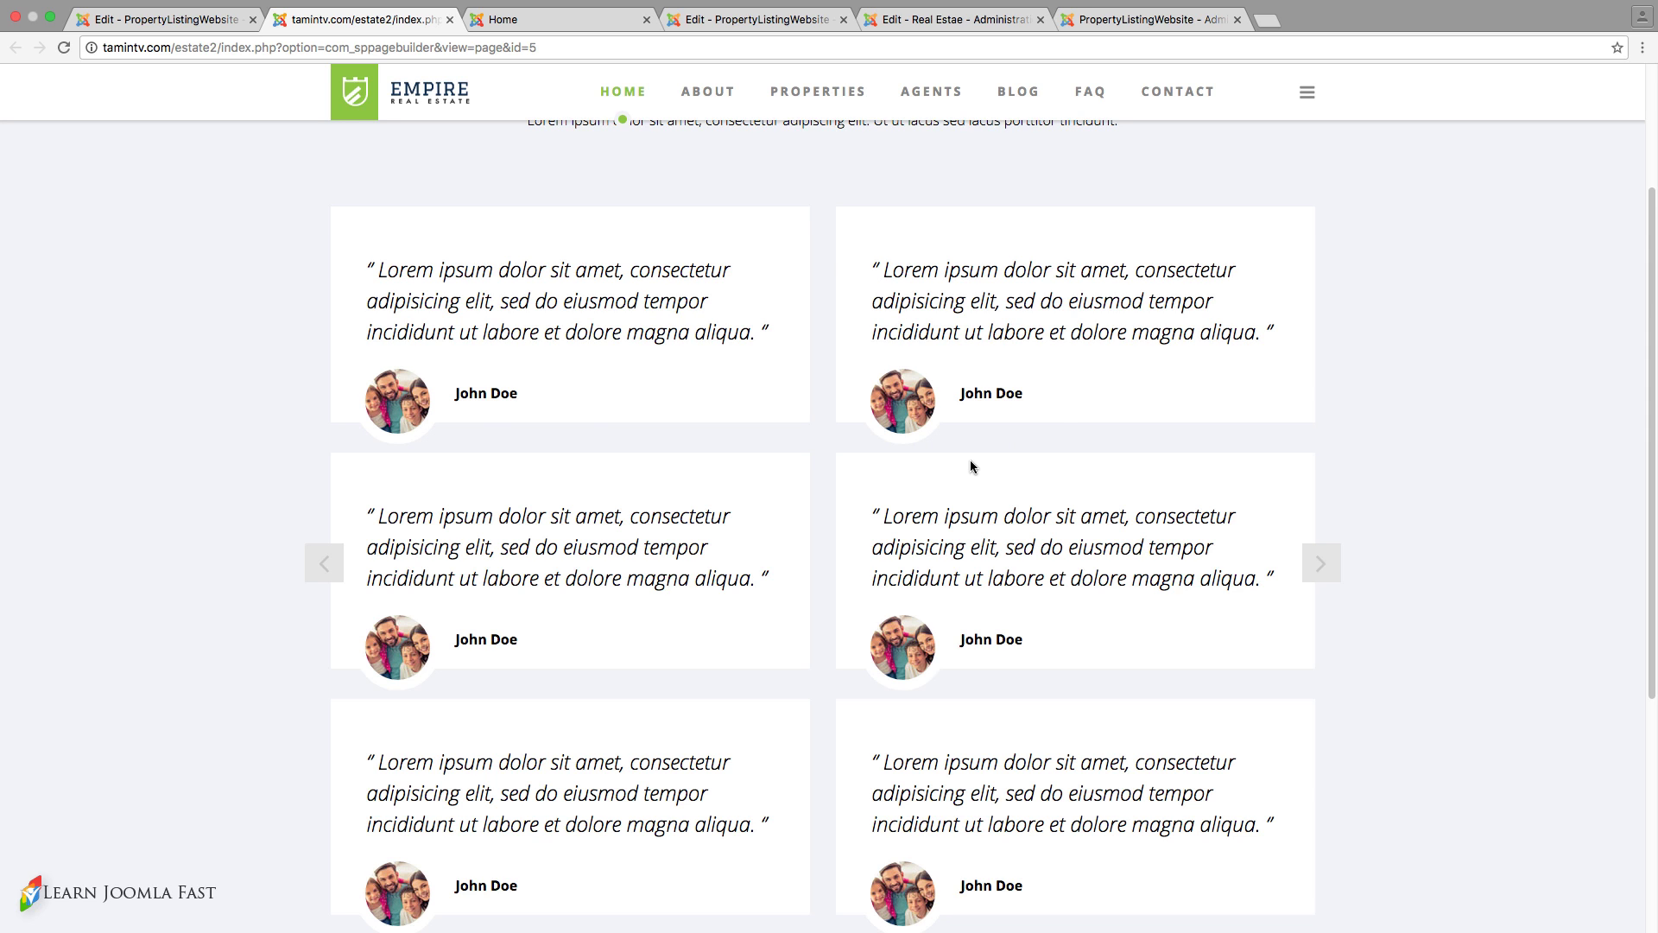
pyautogui.click(1323, 327)
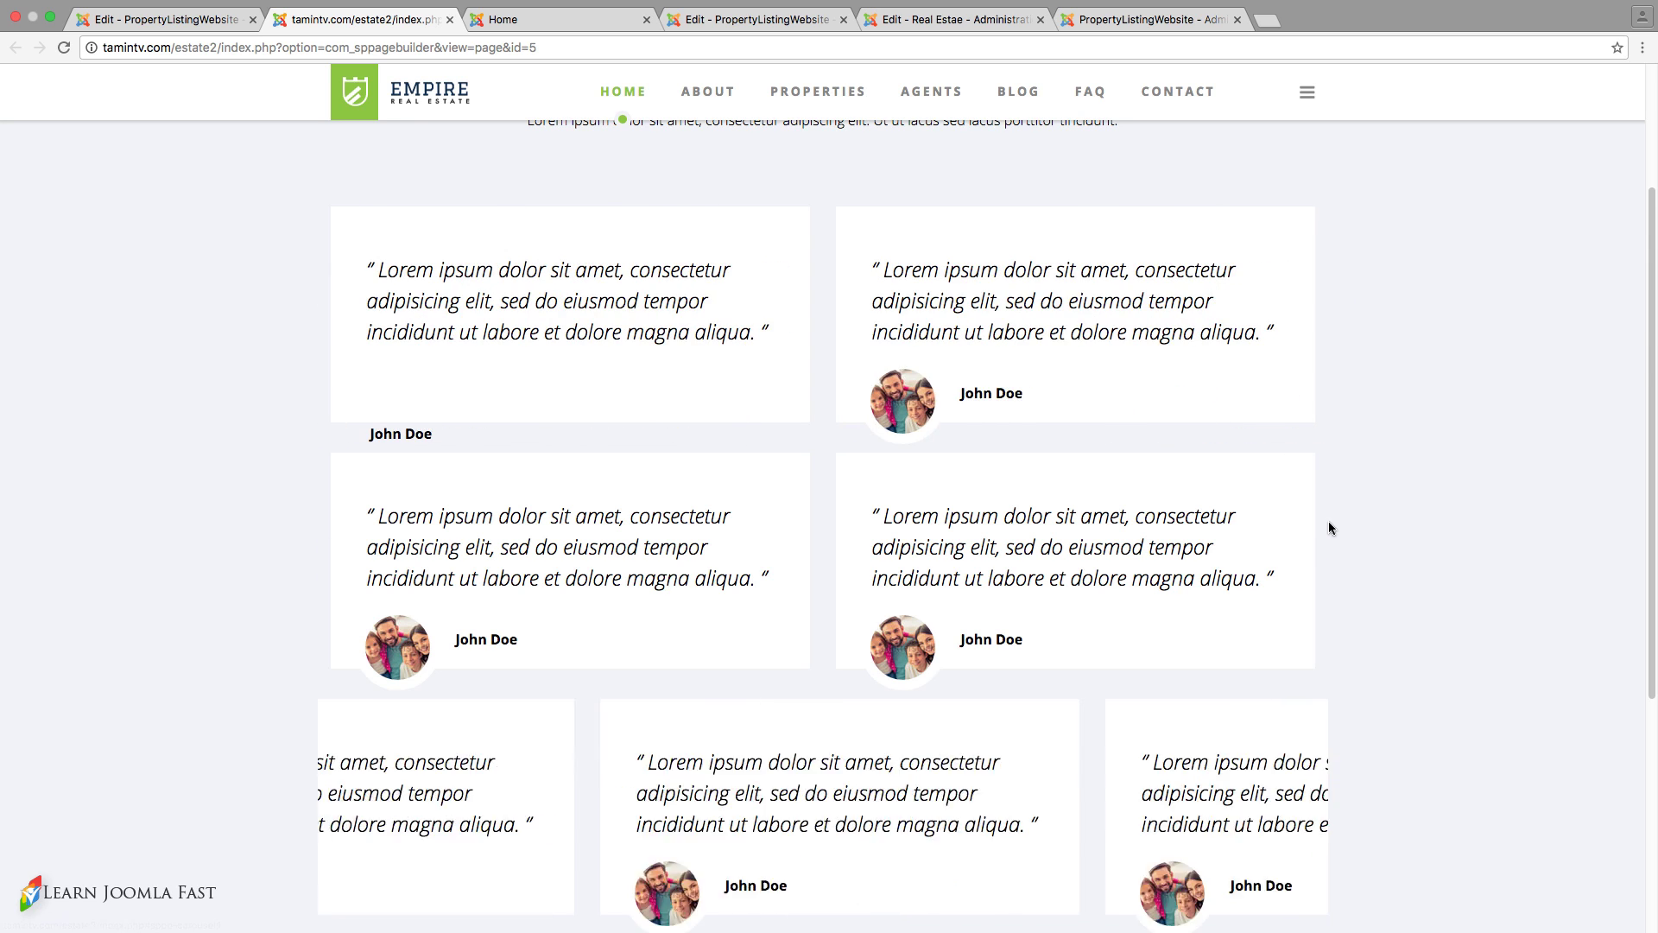